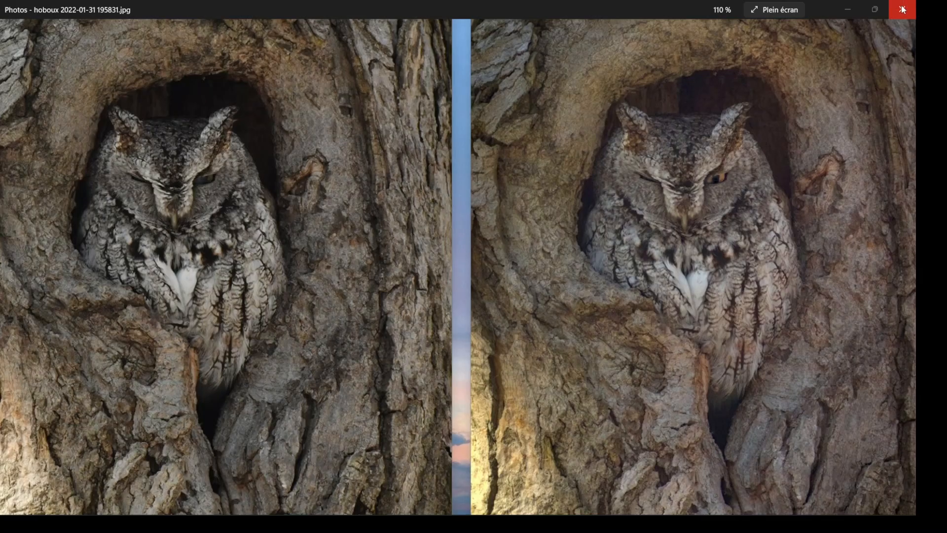
- Open the photo "DSB_0279 - Copie - Copie" with darktable and close the Photos comparison window
mouse_move(2, 519)
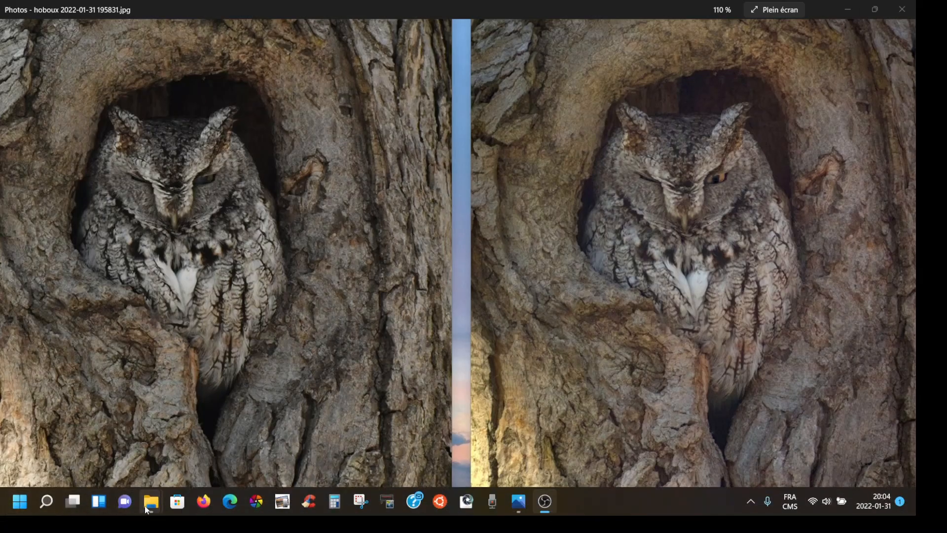
mouse_move(147, 508)
mouse_move(221, 457)
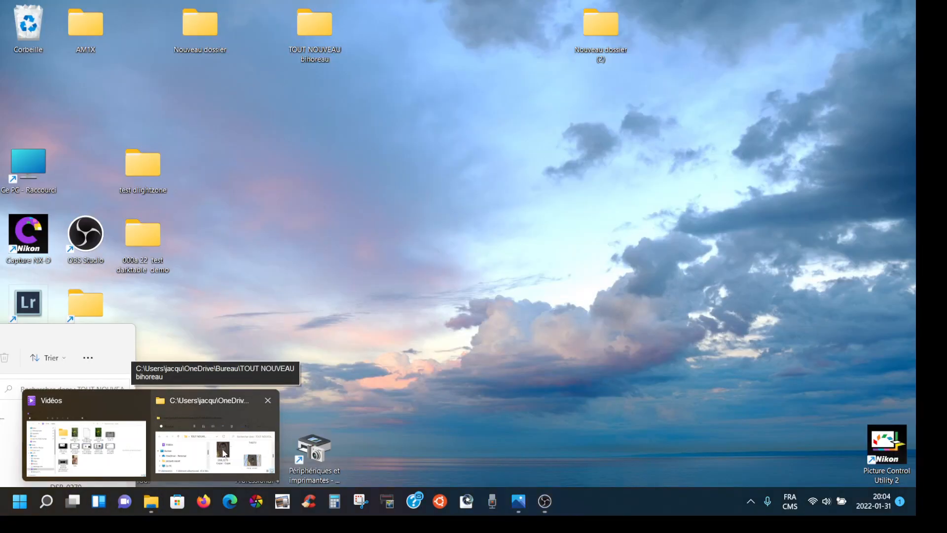
click(222, 452)
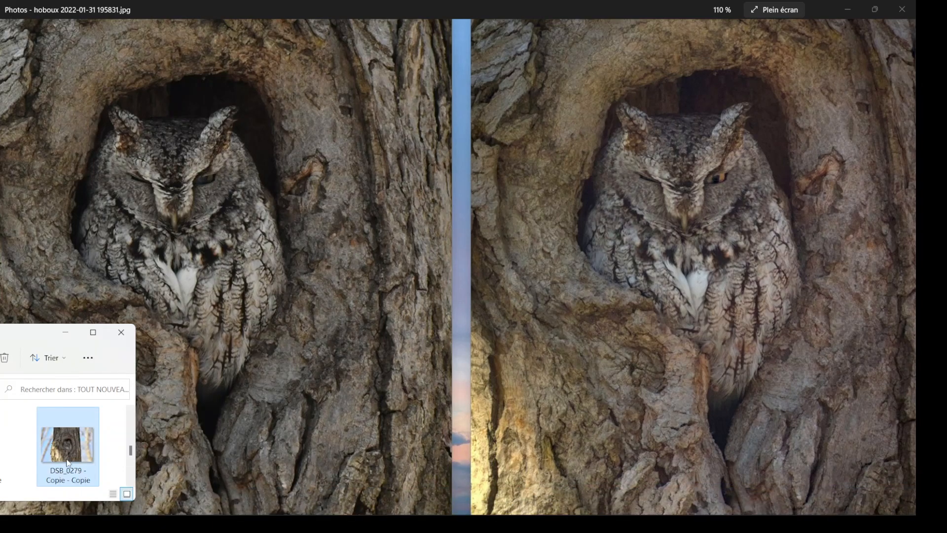
right_click(69, 461)
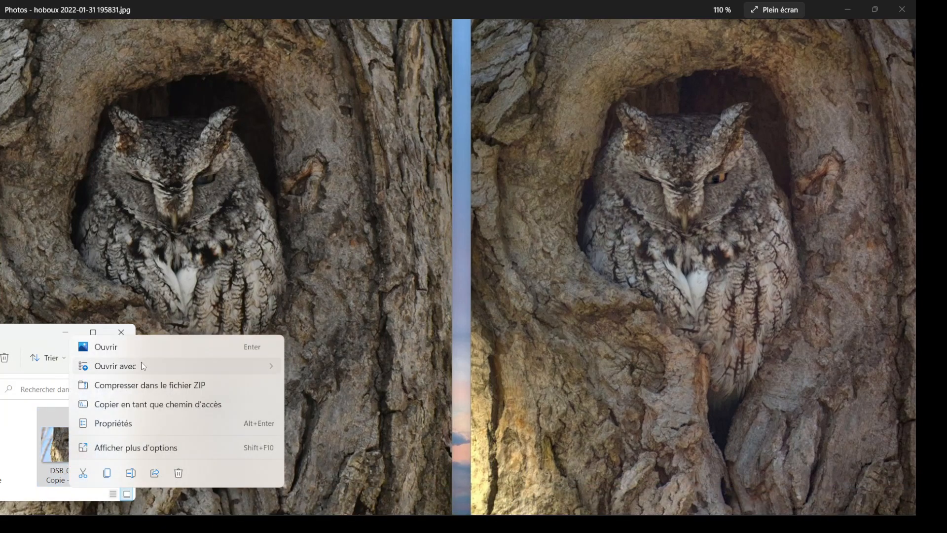
mouse_move(144, 366)
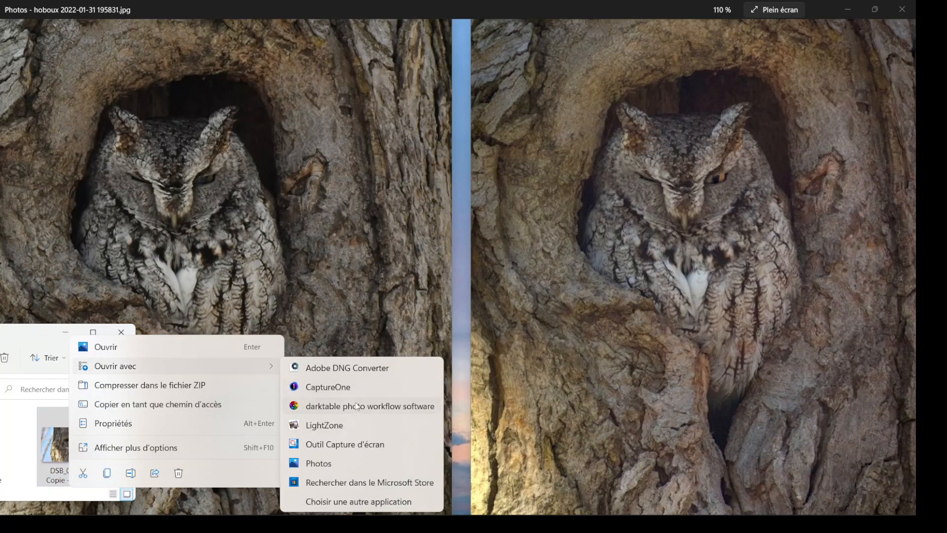
click(357, 405)
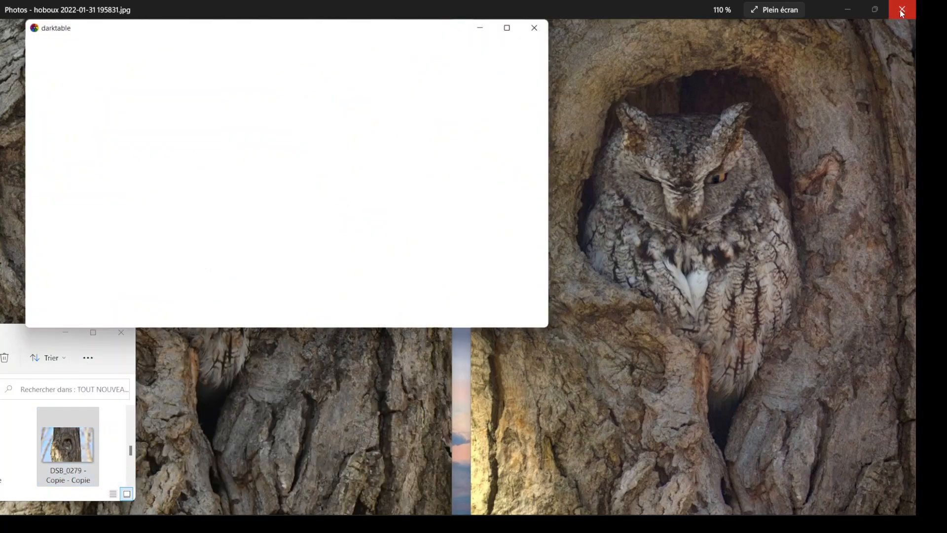
click(898, 9)
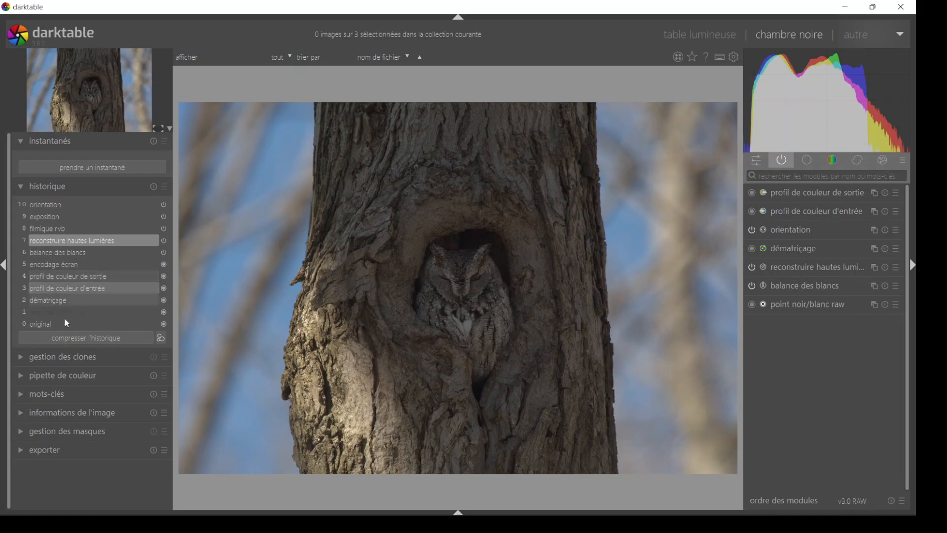
- Compare the automatic edit states in the history and revert the photo to the "reconstruire hautes lumières" state
click(52, 213)
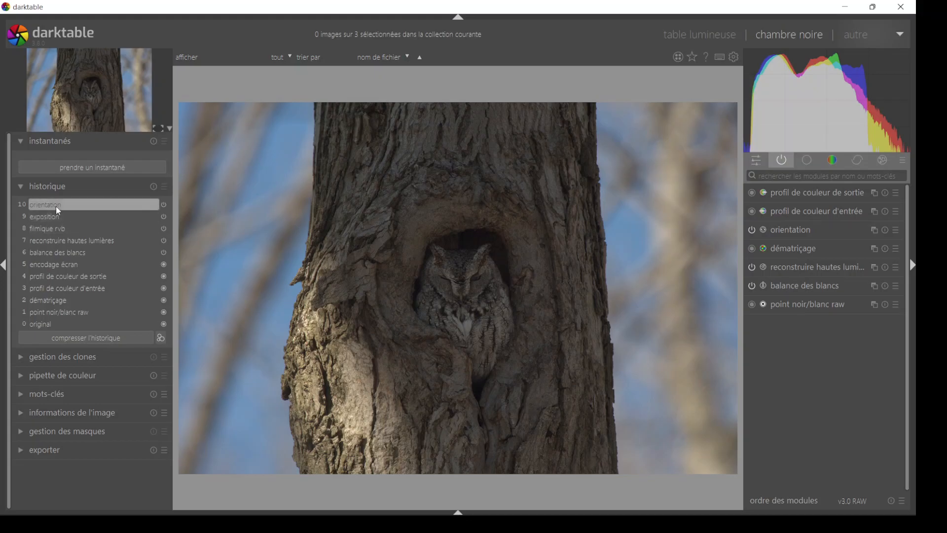
click(67, 241)
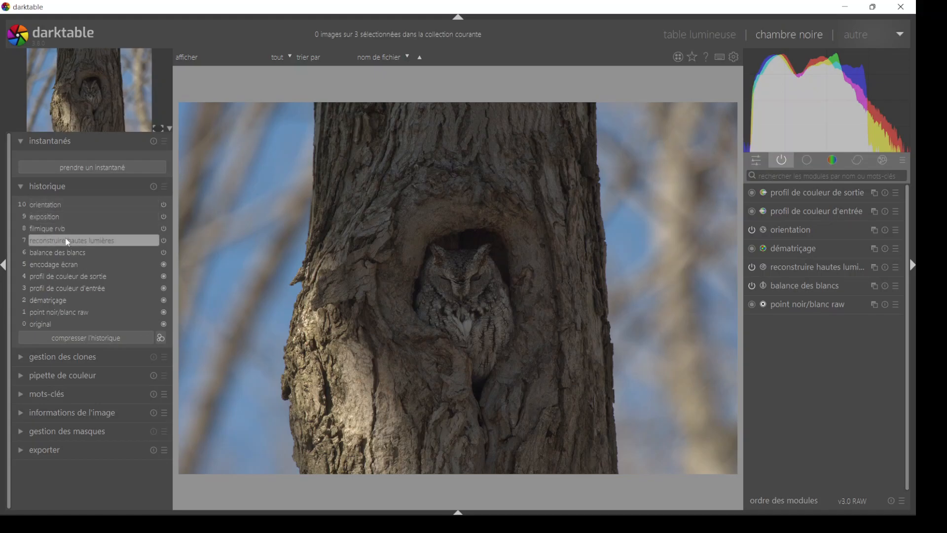
click(54, 205)
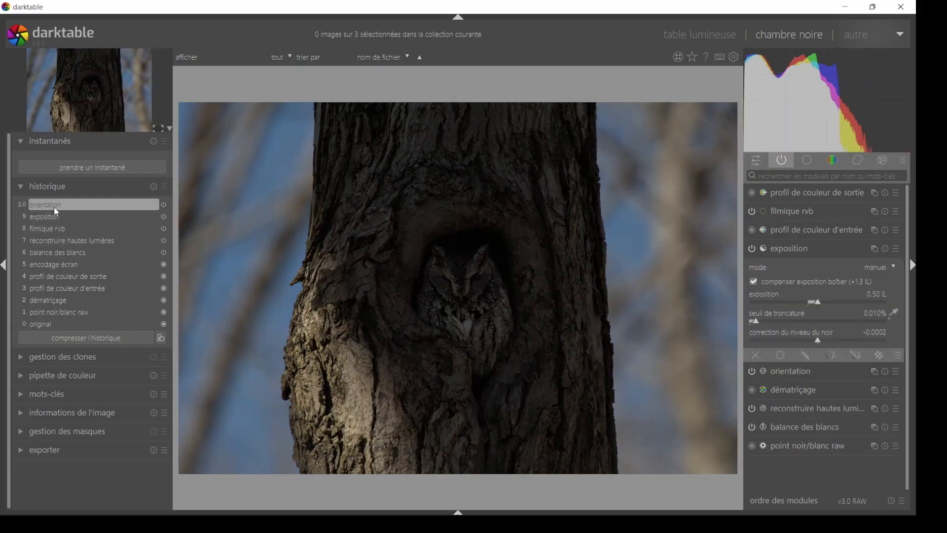
click(62, 242)
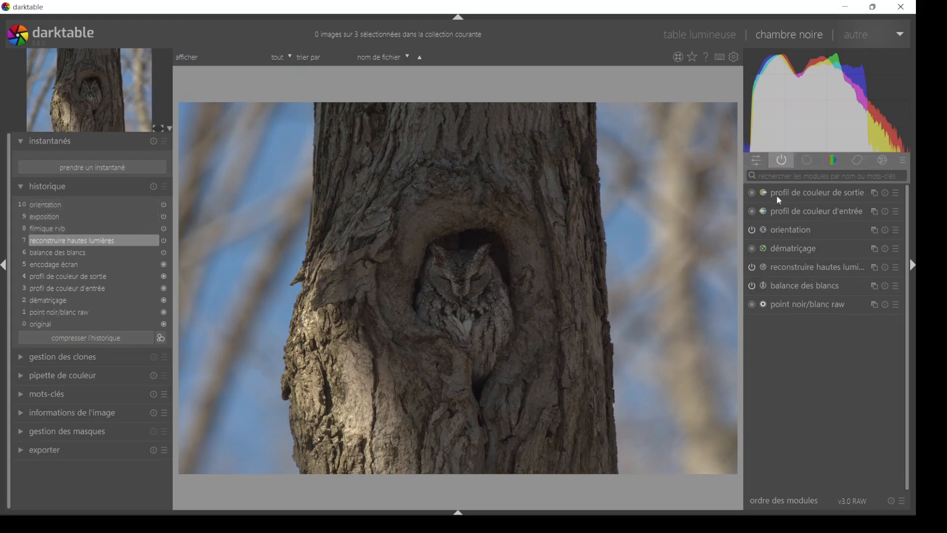
- Search the modules for "recadre" and open the recadrer module
click(807, 159)
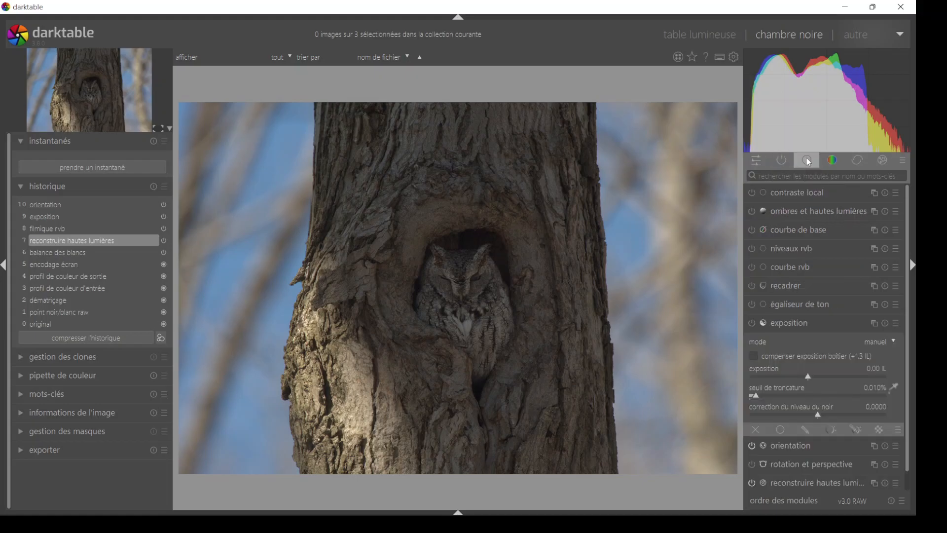
click(812, 321)
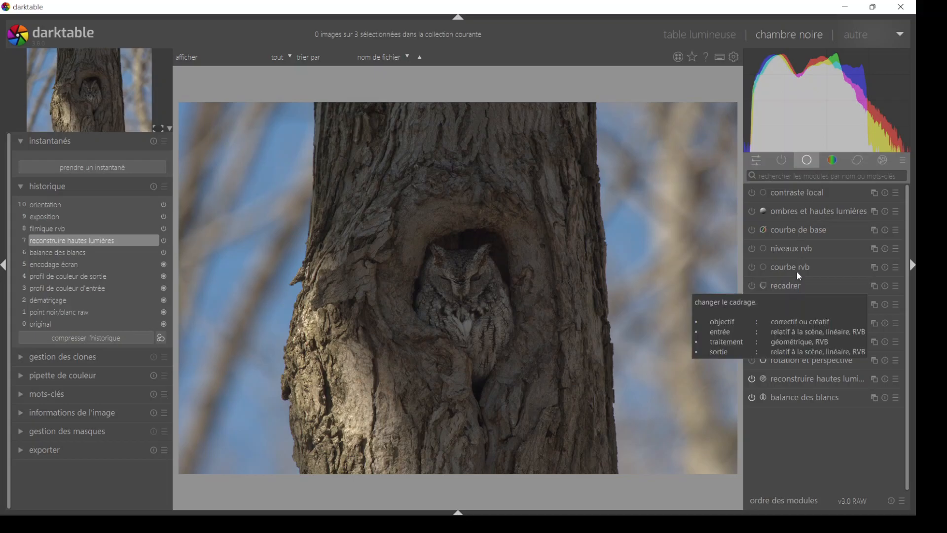
click(796, 175)
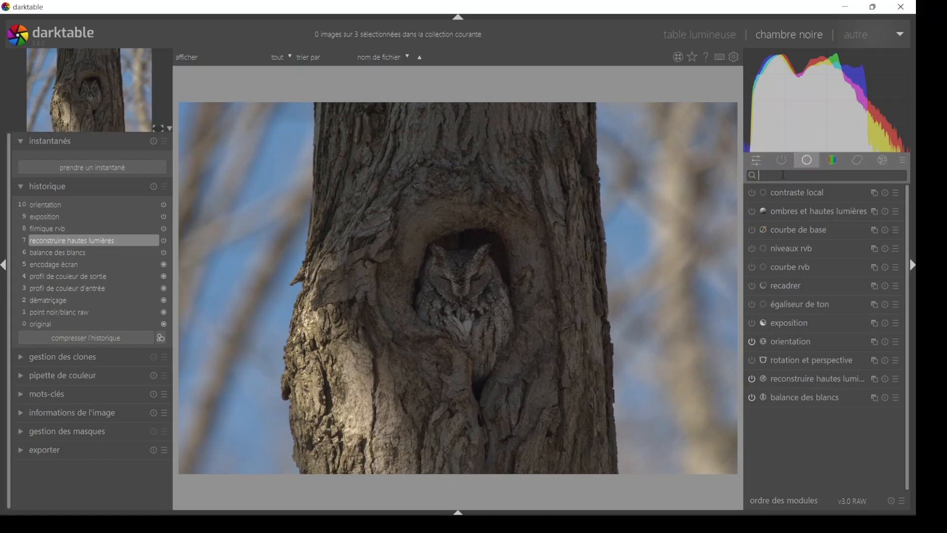
text(rec)
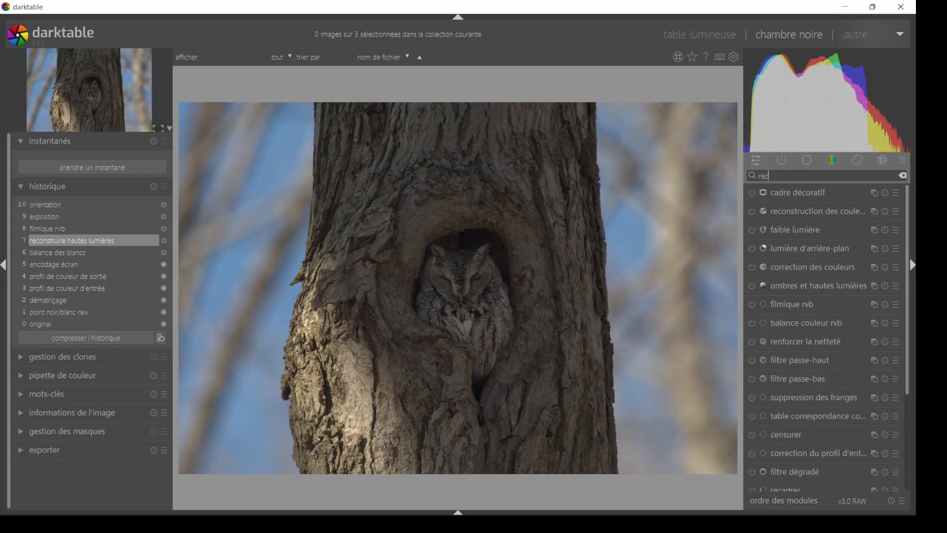
text(adre)
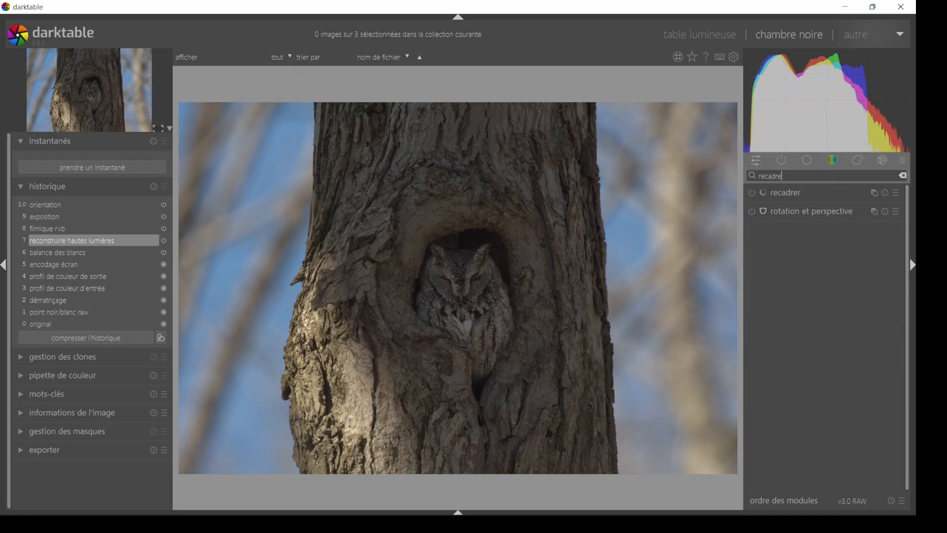
click(787, 198)
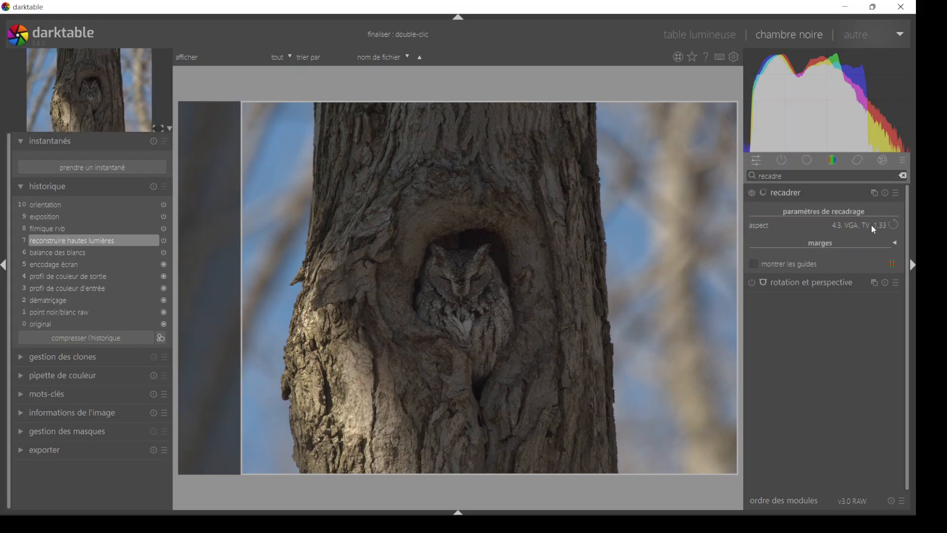
- Choose the 4:3, VGA, TV 1.33 crop aspect and shrink the crop frame, centring it on the owl
click(862, 224)
click(857, 223)
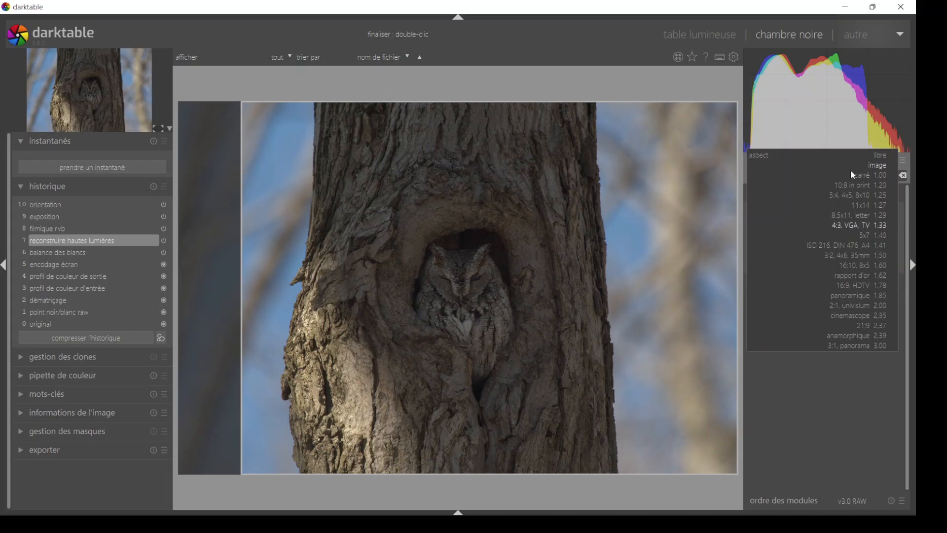
click(849, 224)
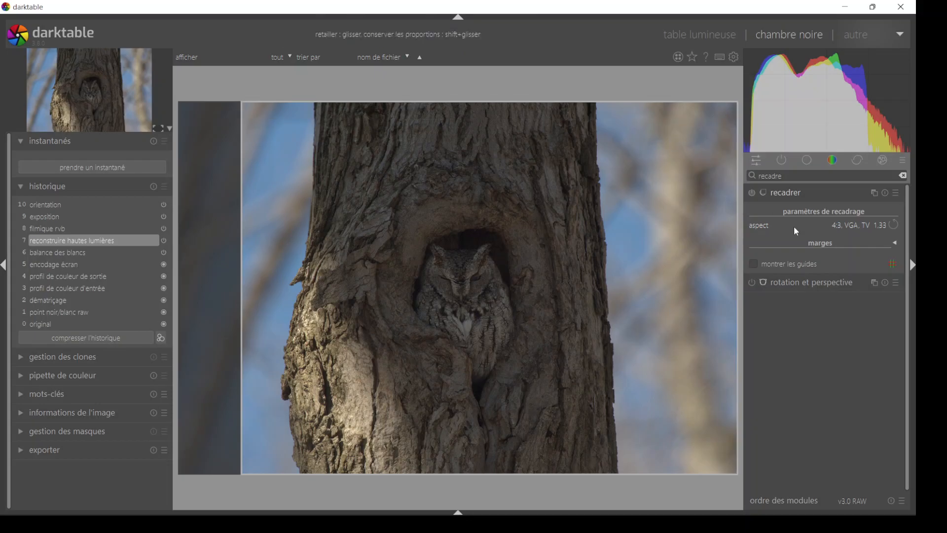
drag(499, 107, 447, 303)
drag(488, 357, 441, 261)
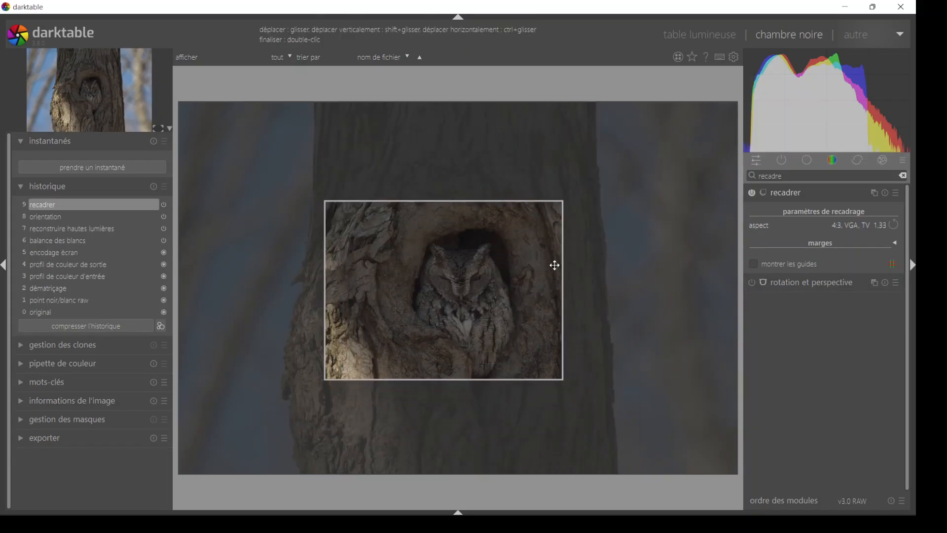
drag(556, 264, 513, 262)
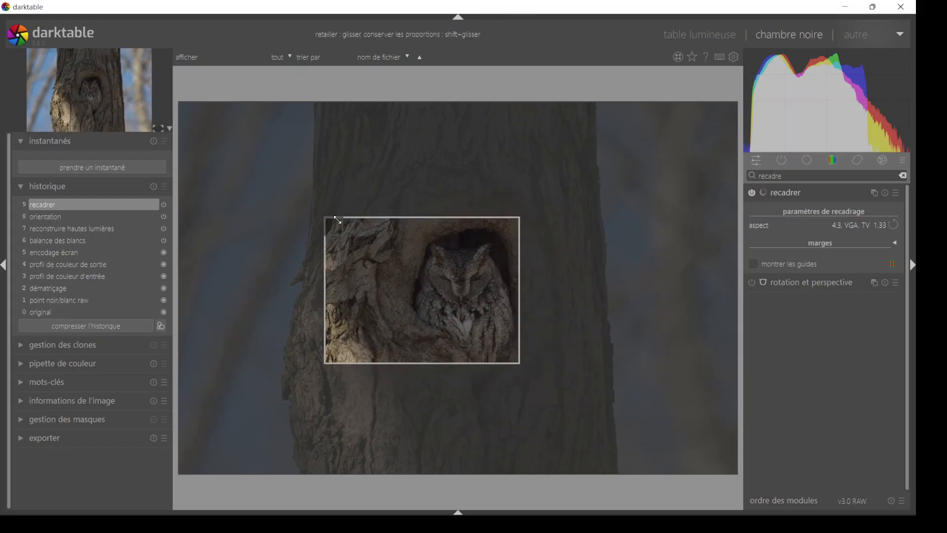
mouse_move(332, 221)
mouse_down()
mouse_move(342, 221)
mouse_move(330, 218)
mouse_up()
drag(399, 245, 436, 233)
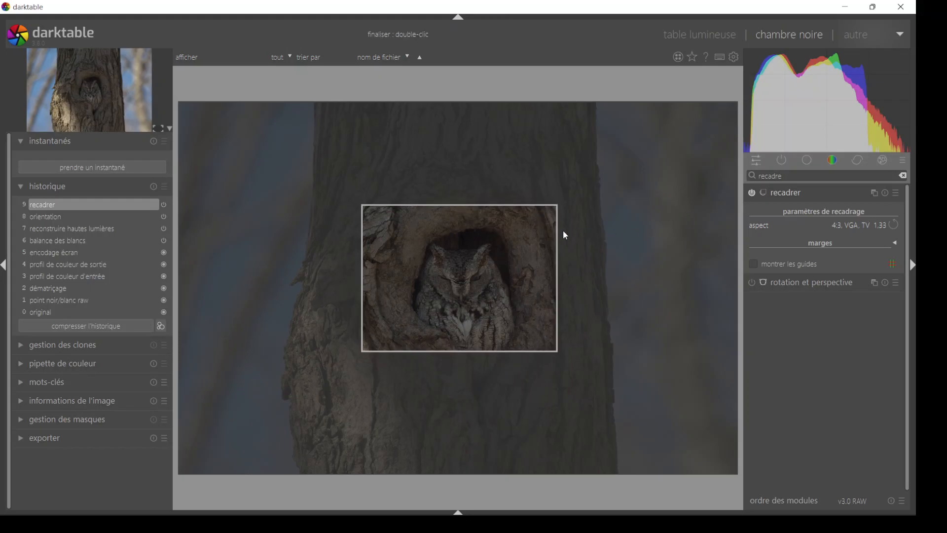
- Switch the crop frame to portrait orientation, resize and place it around the owl and its hollow, and apply the crop
click(896, 226)
drag(501, 198, 499, 236)
drag(548, 205, 559, 192)
drag(504, 204, 503, 205)
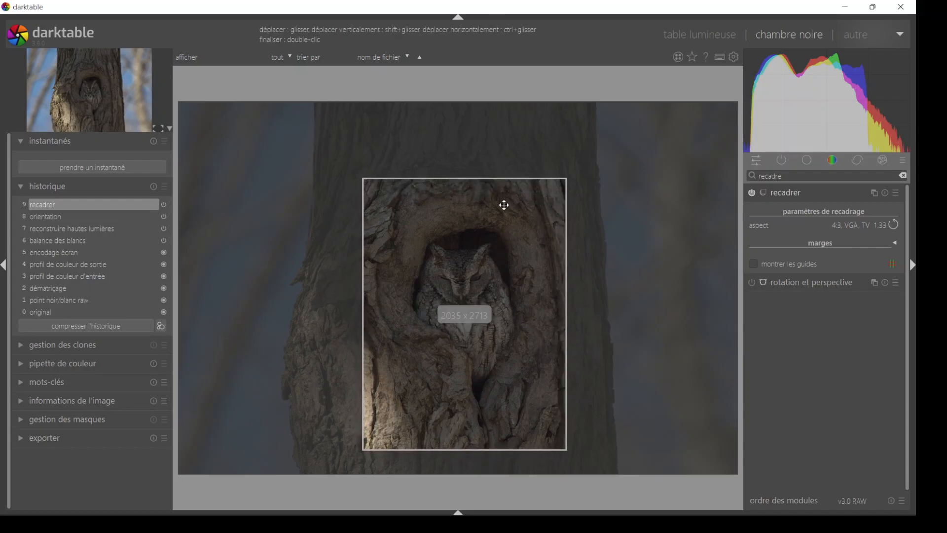
click(835, 193)
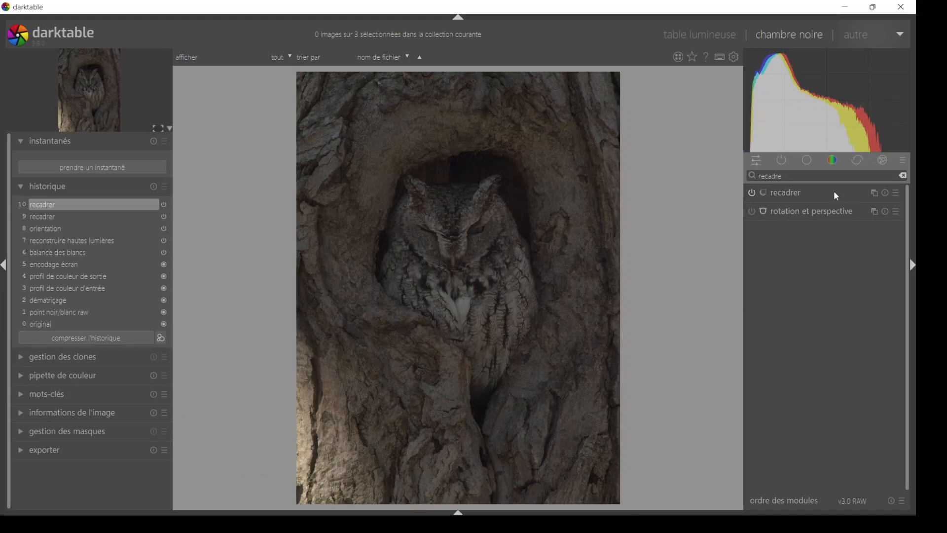
- Reopen the crop, shift the frame slightly downward over the trunk, and apply it again
click(835, 192)
drag(473, 200, 476, 209)
click(814, 191)
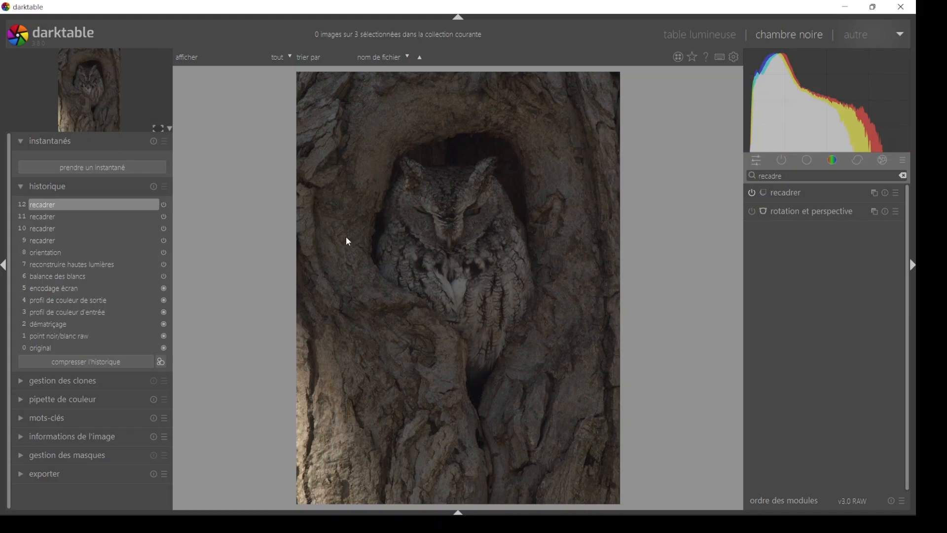
- Step through the history from orientation up to the latest recadrer state to compare the crops
click(44, 254)
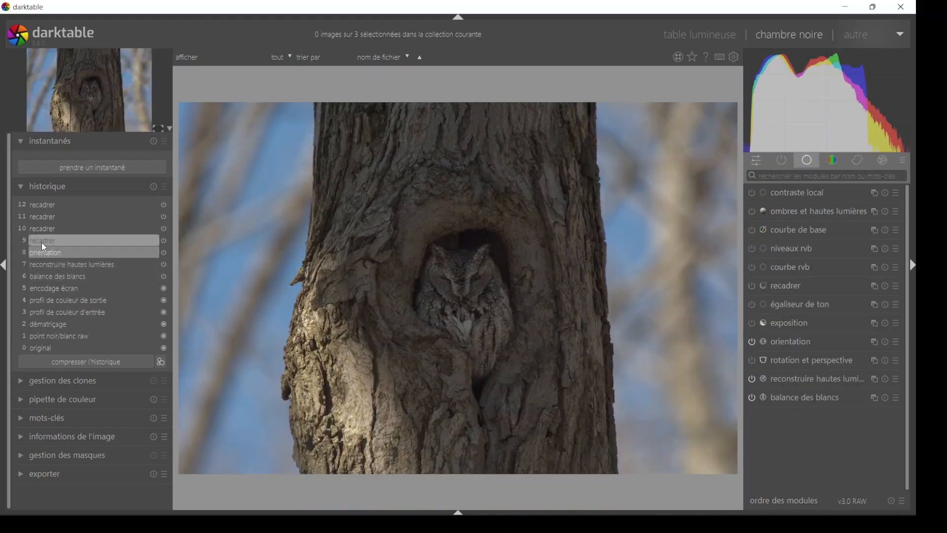
click(43, 241)
click(42, 229)
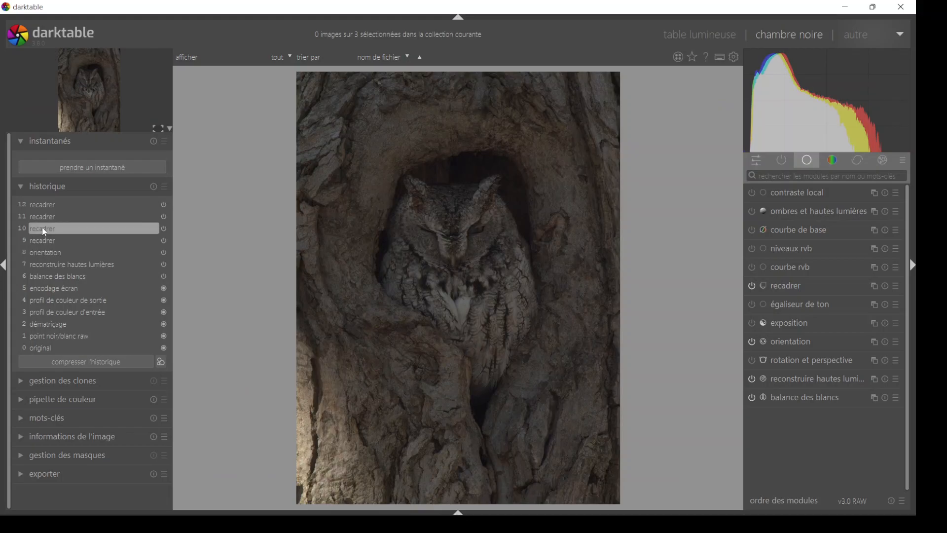
click(43, 217)
click(46, 202)
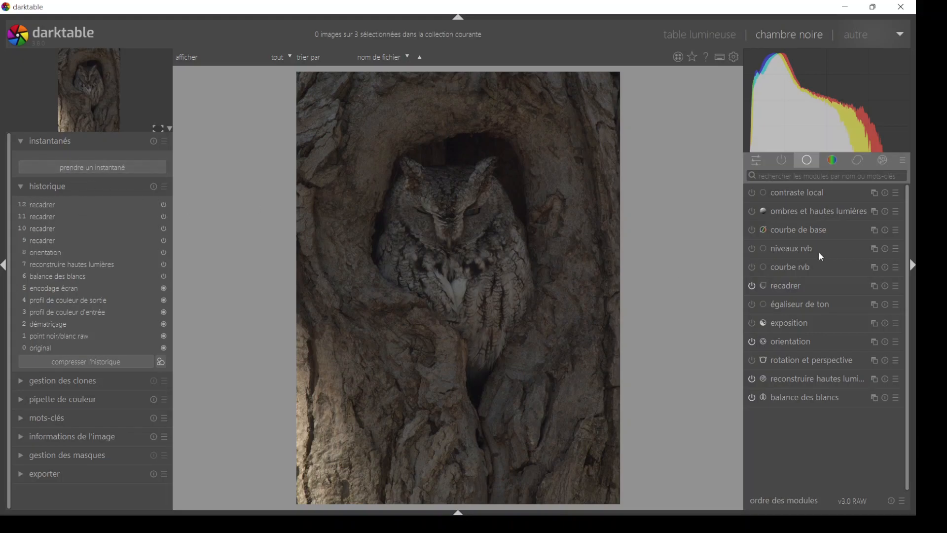
- Search the modules for "expo" and open the exposition module
click(807, 160)
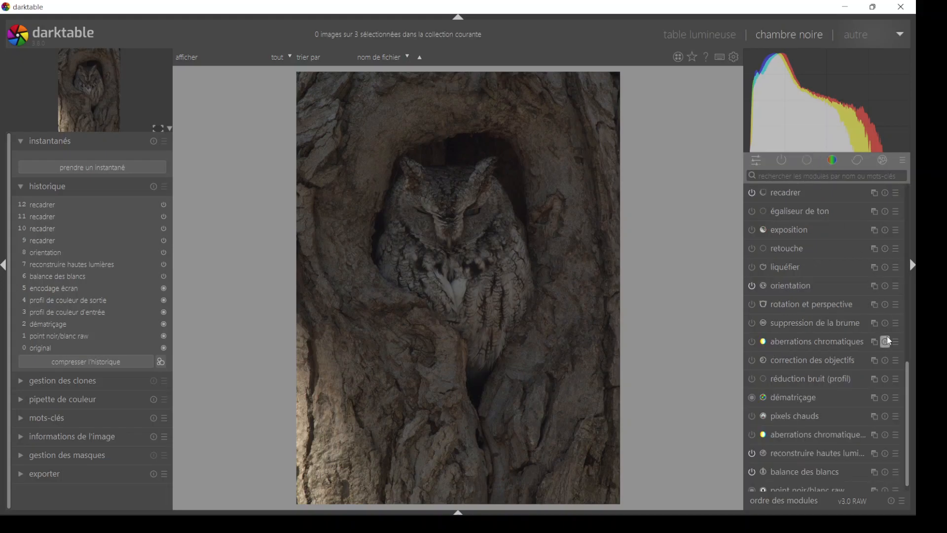
drag(908, 375, 883, 389)
click(803, 162)
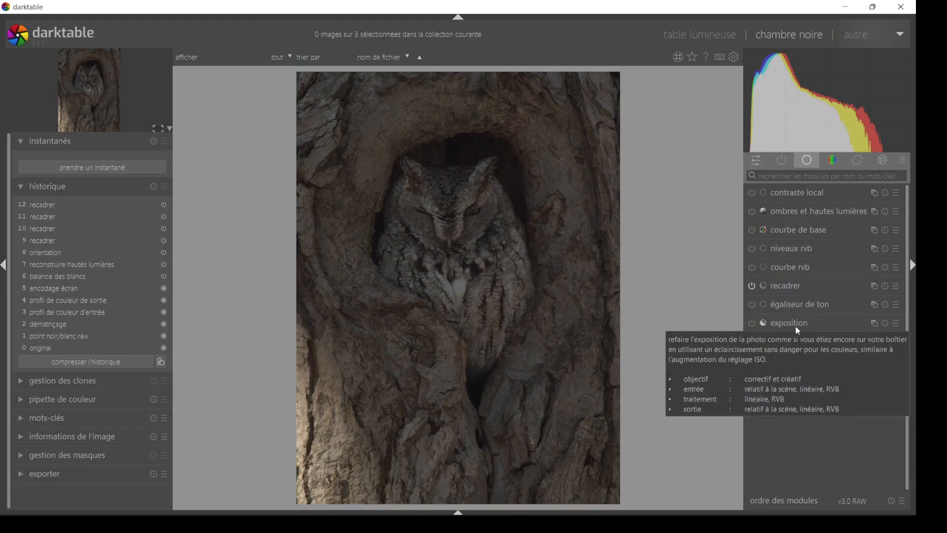
click(784, 176)
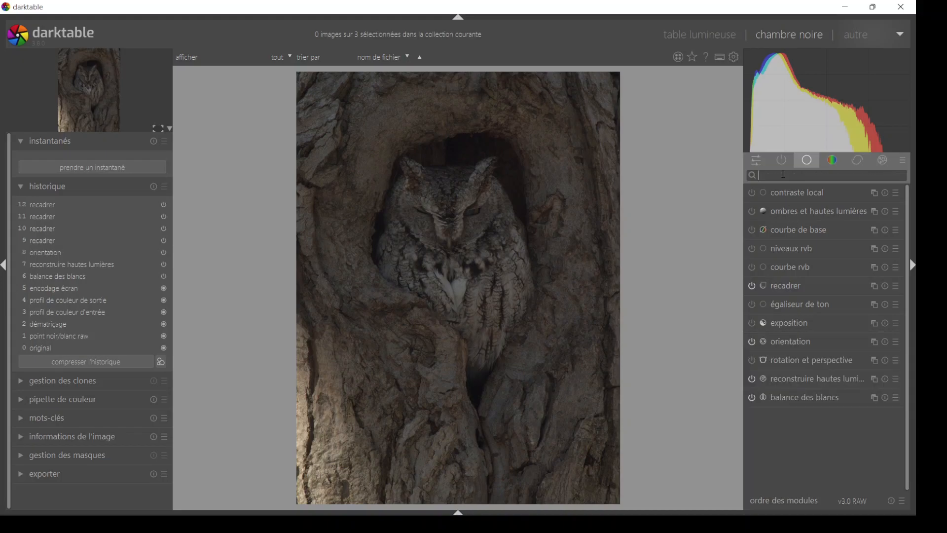
text(ex)
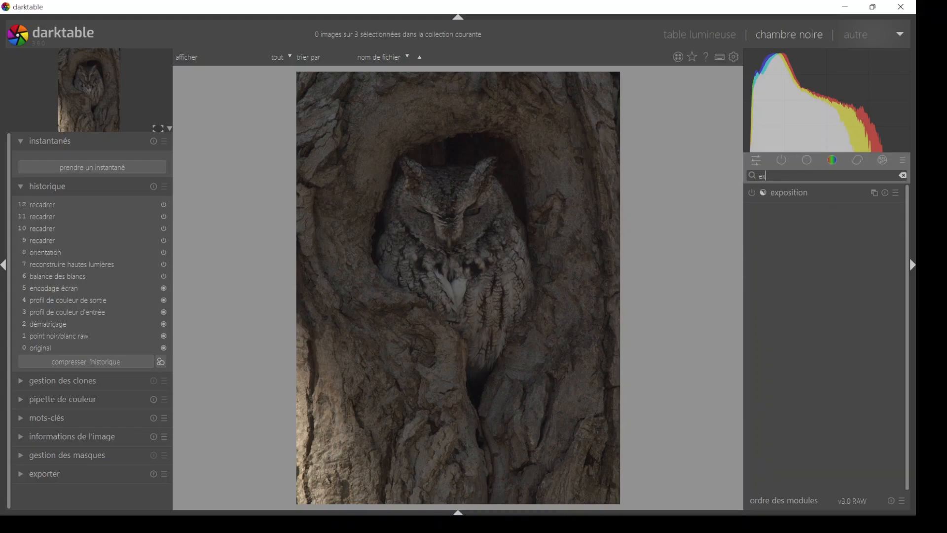
text(po)
click(821, 194)
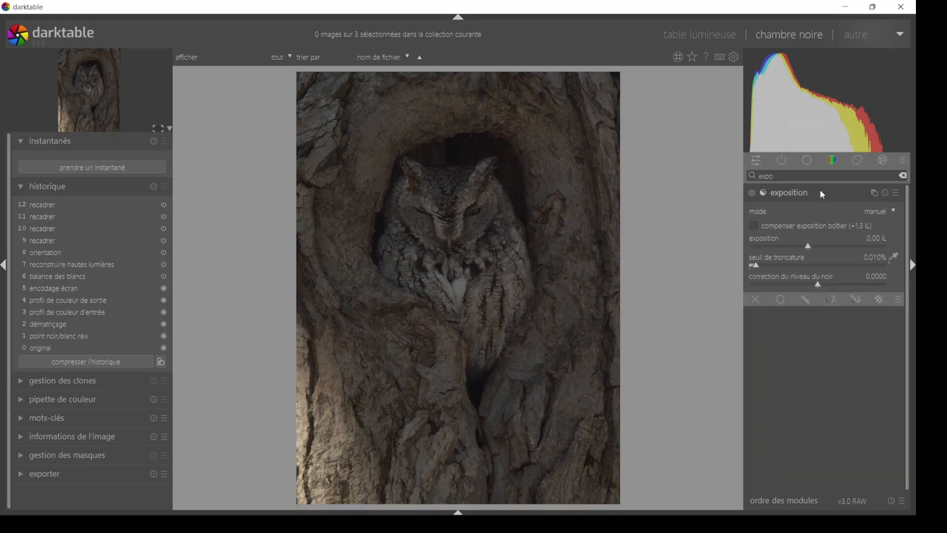
- Enable the exposition module, raise the exposure to 0.99 IL and set the black level correction to 0.0042
click(752, 194)
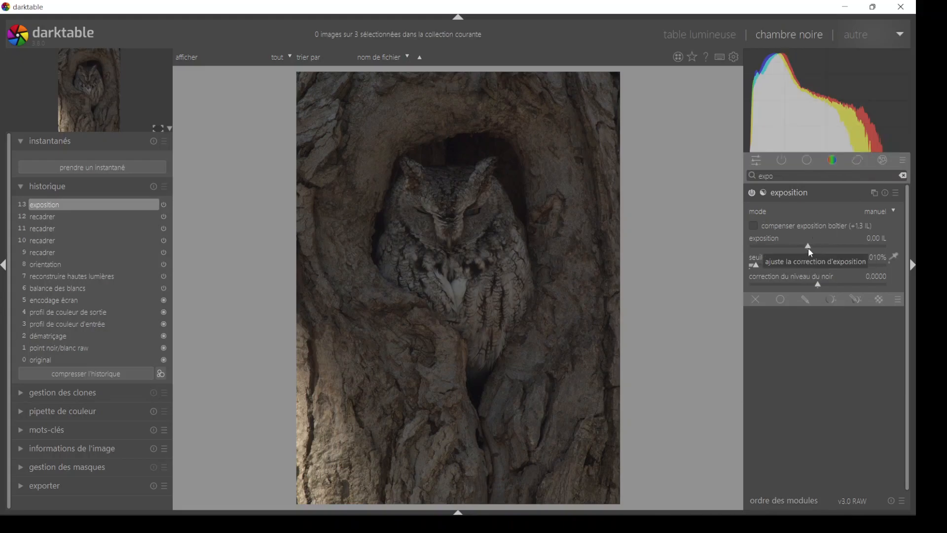
drag(809, 246, 829, 258)
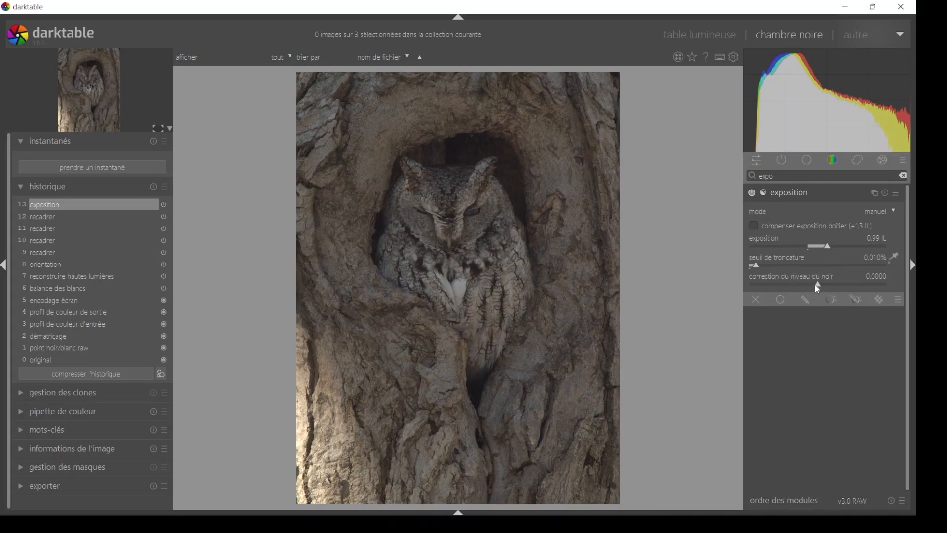
drag(818, 288, 822, 288)
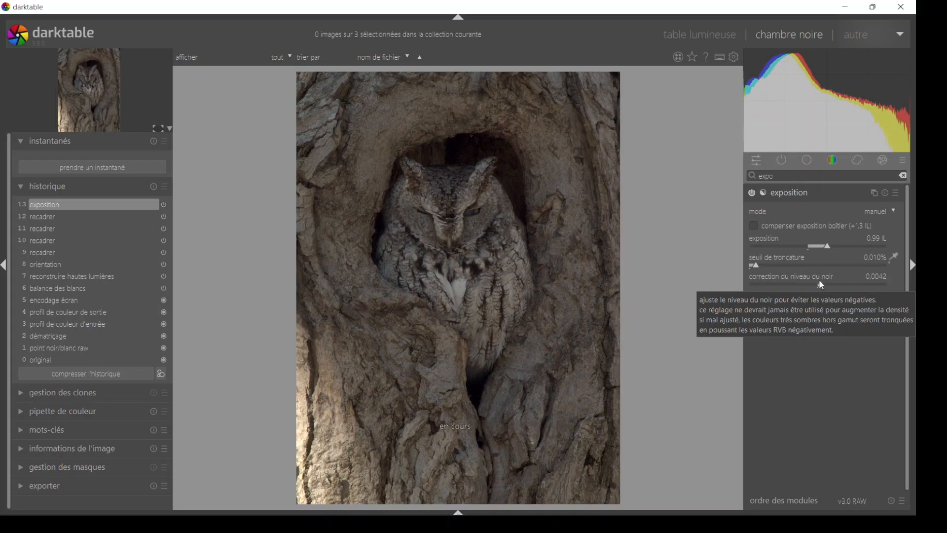
- Collapse the exposition module, show the base module group, search for "courbe" and open the courbe des tonalités module
click(809, 193)
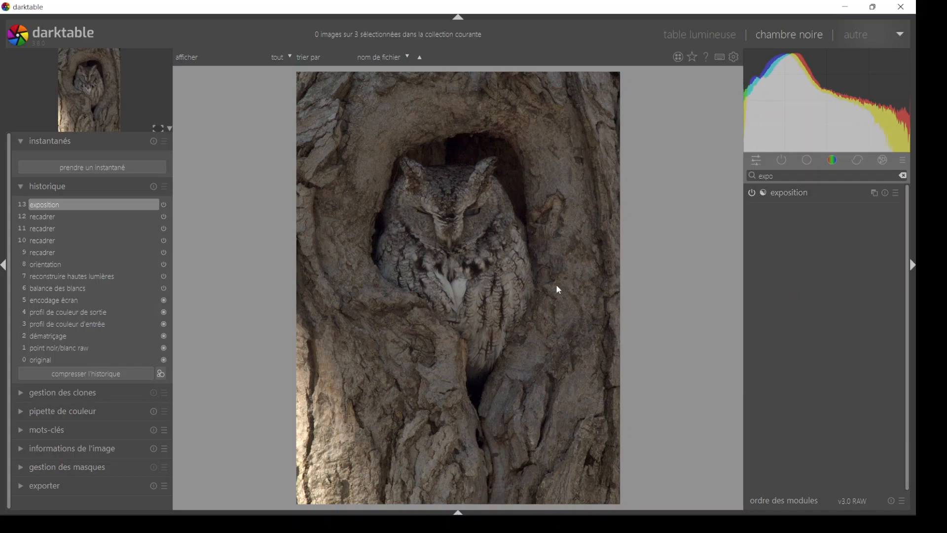
click(808, 161)
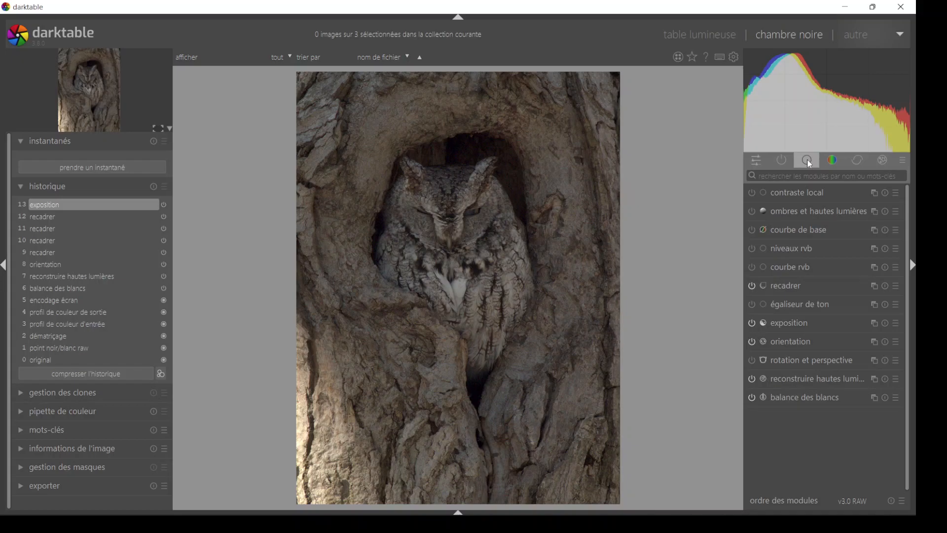
click(813, 175)
text(co)
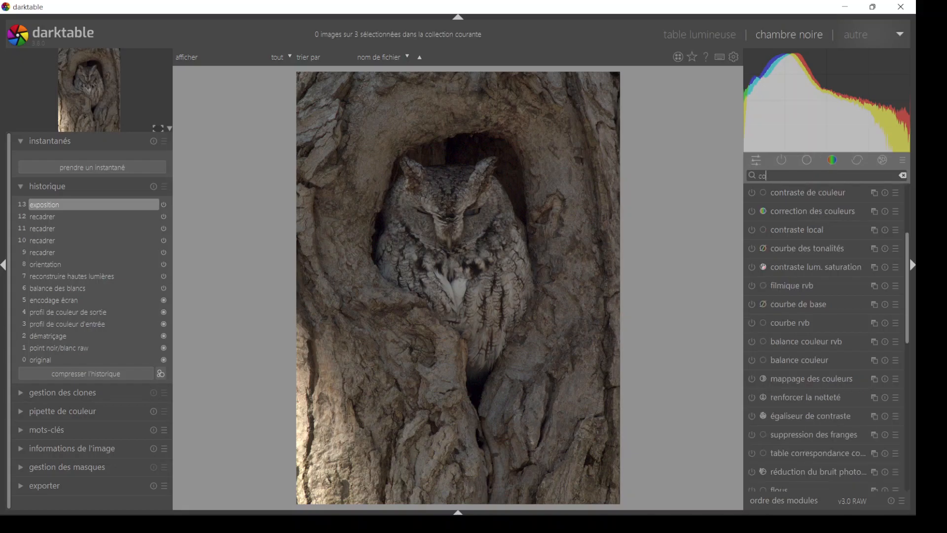
text(urbe)
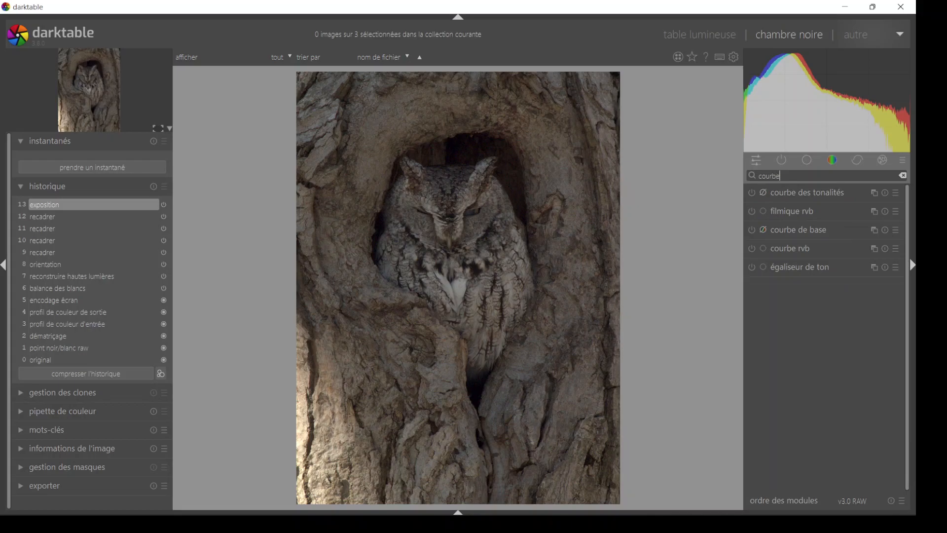
click(796, 194)
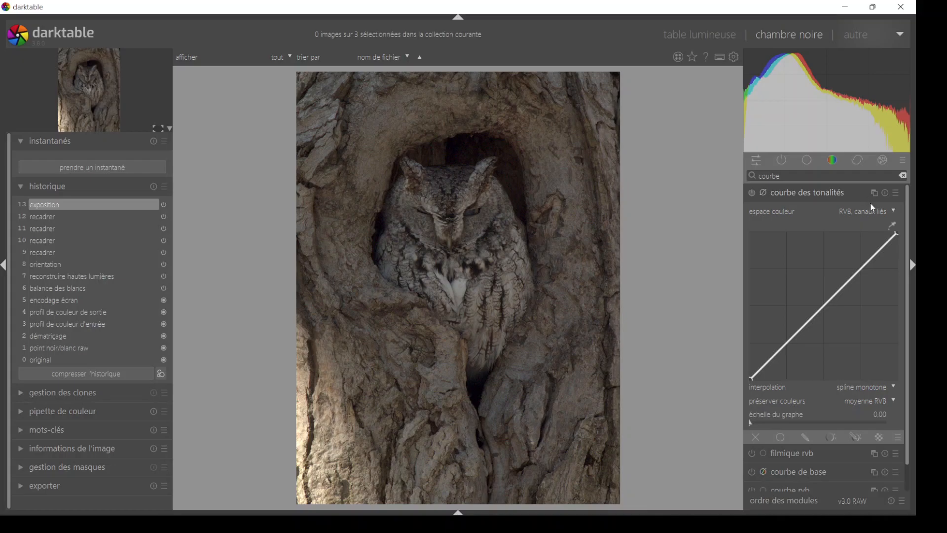
- Set the tone curve's espace couleur to Lab, canaux indépendants
click(895, 212)
click(893, 211)
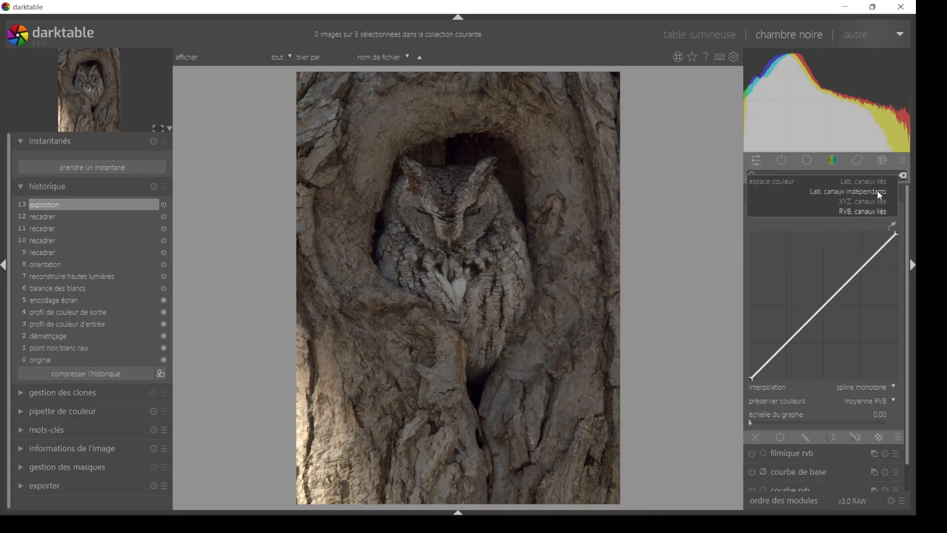
click(877, 192)
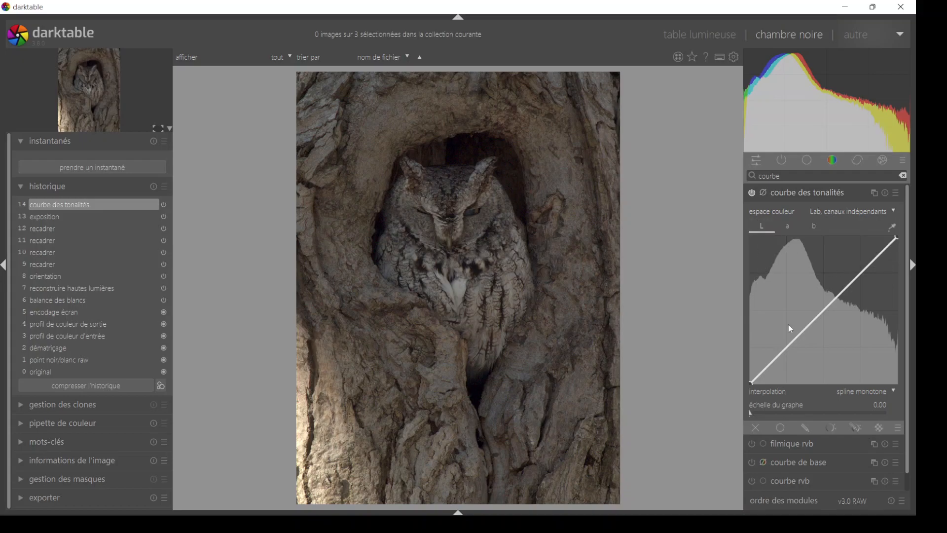
- Shape the L curve with nodes in the midtones, shadows and highlights, lifting it slightly, and move its white endpoint slightly inward
mouse_move(818, 311)
mouse_down()
mouse_move(826, 321)
mouse_move(810, 311)
mouse_move(806, 320)
mouse_up()
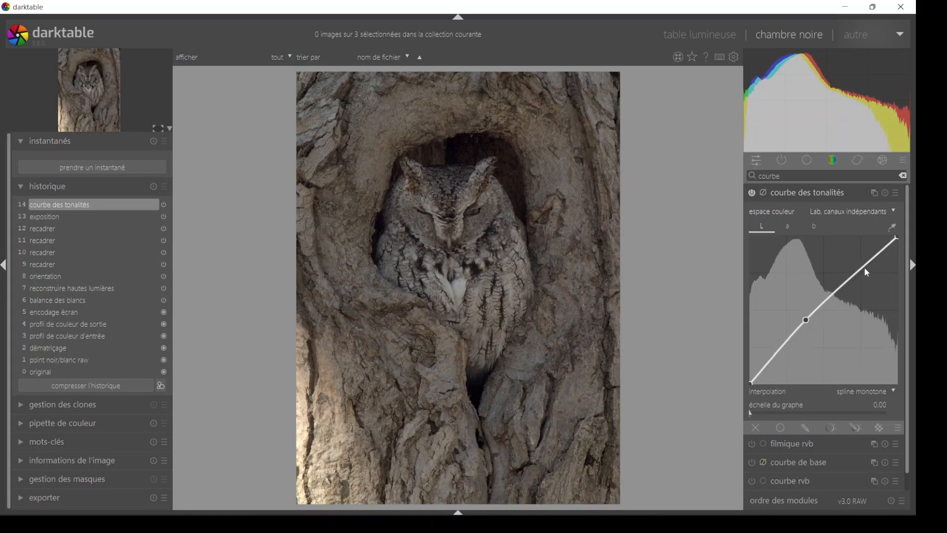
drag(780, 354, 777, 355)
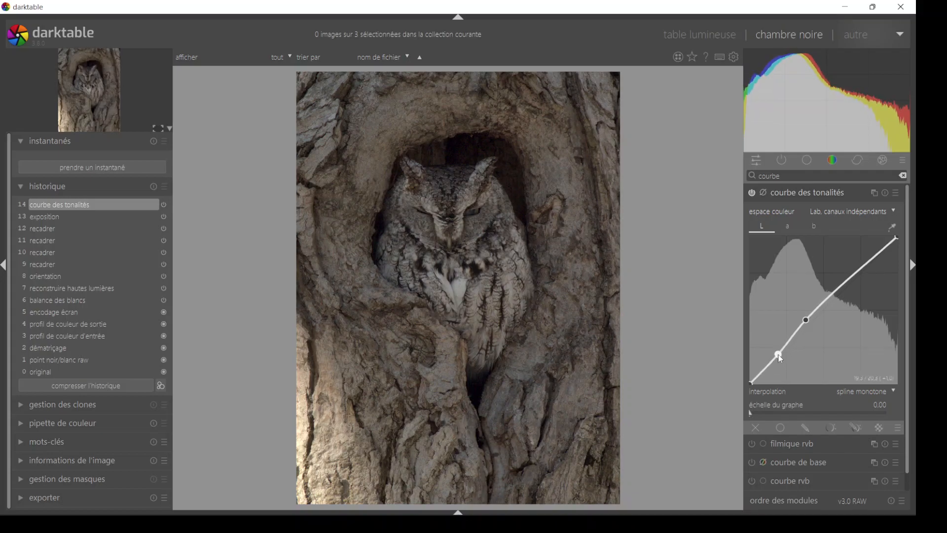
click(865, 261)
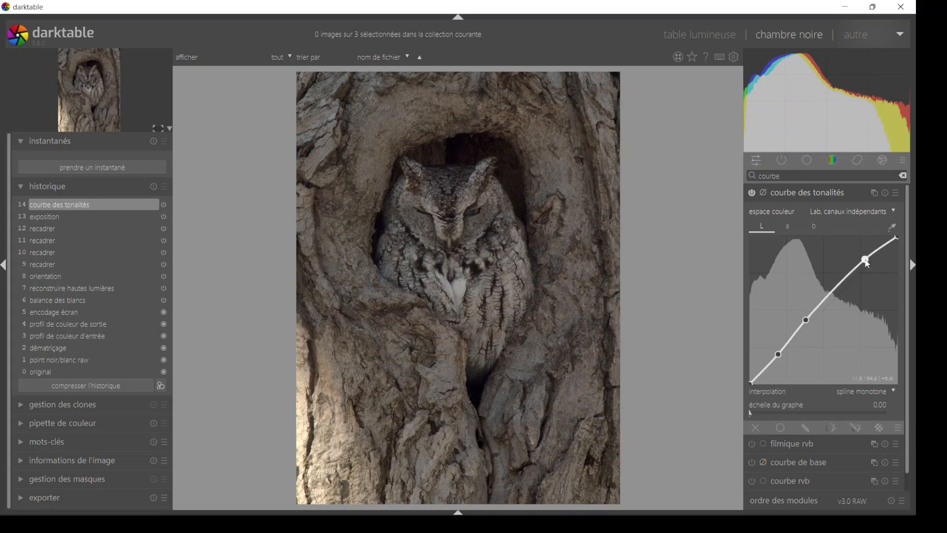
drag(895, 238, 891, 236)
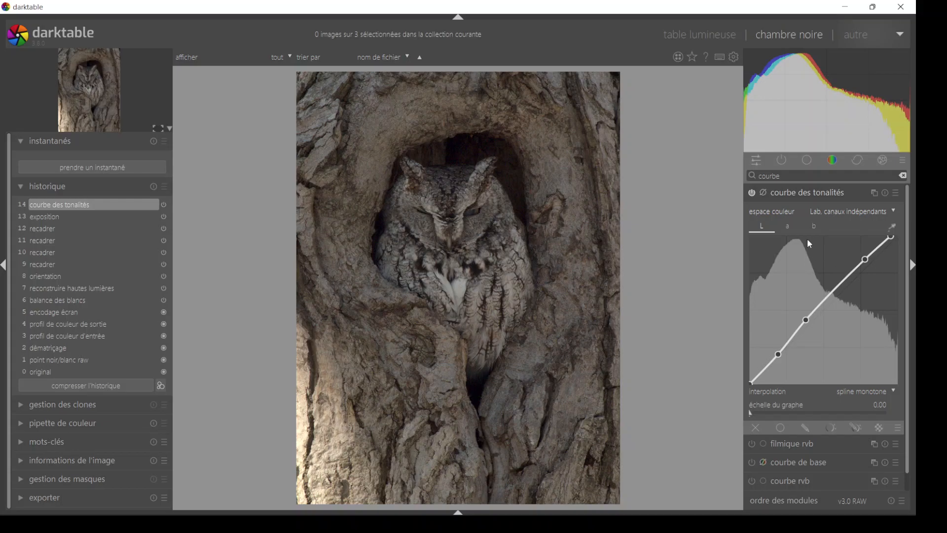
- Steepen the a curve by moving its lower endpoint inward along the base and its upper endpoint to about 69 / 128
click(788, 227)
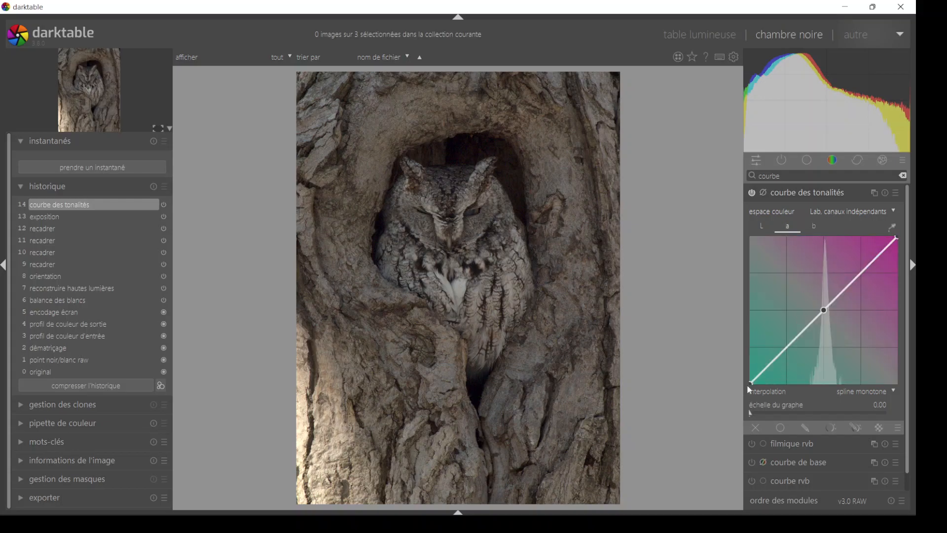
drag(751, 385, 783, 399)
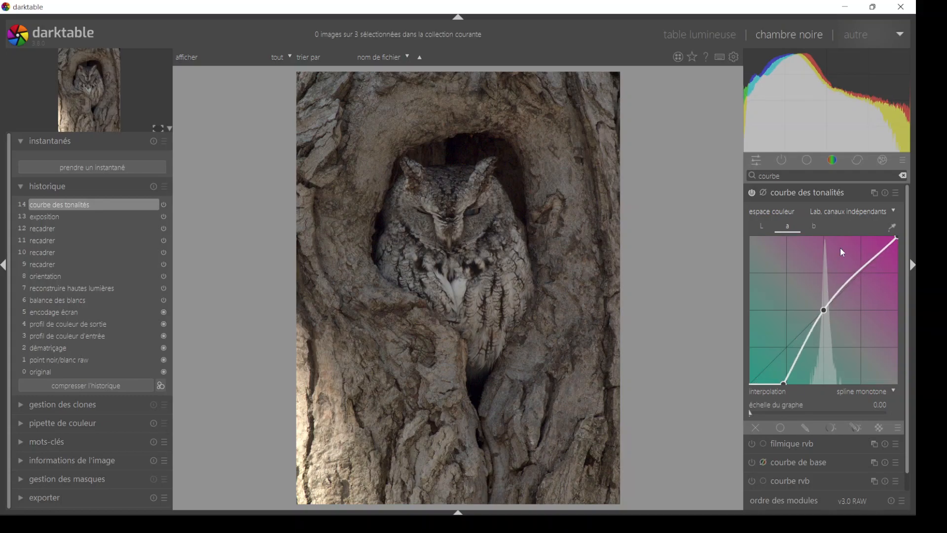
drag(897, 237, 864, 237)
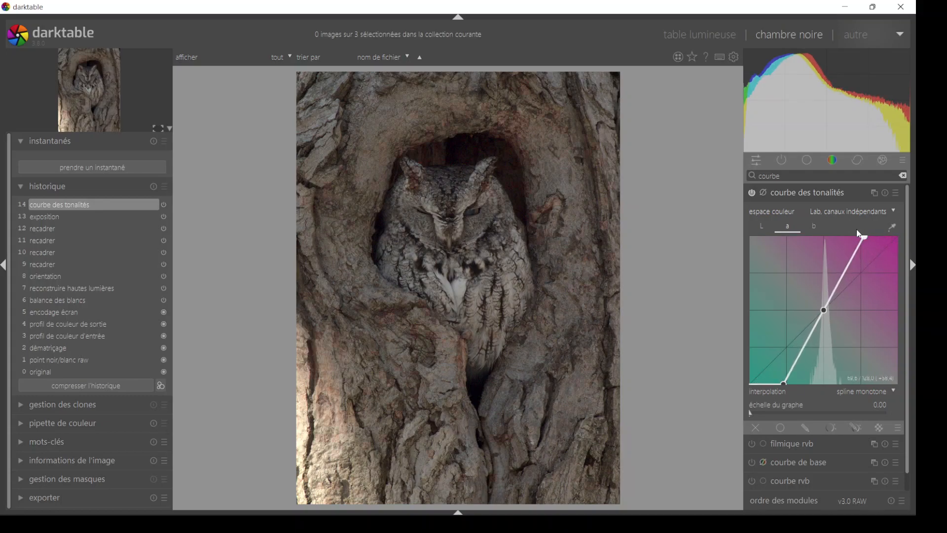
- Steepen the b curve by moving its lower and upper endpoints inward by about the same amount as on the a curve
click(820, 228)
drag(751, 383, 783, 393)
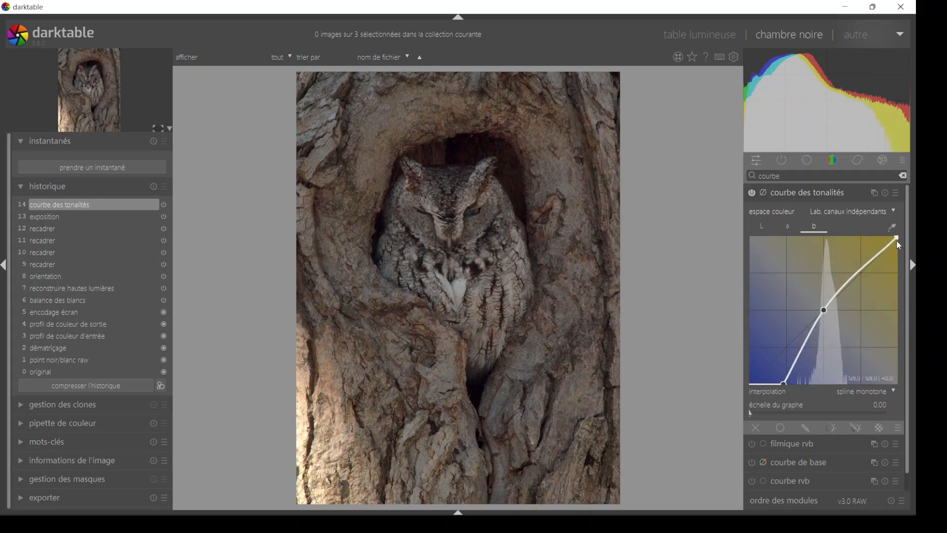
drag(897, 238, 866, 234)
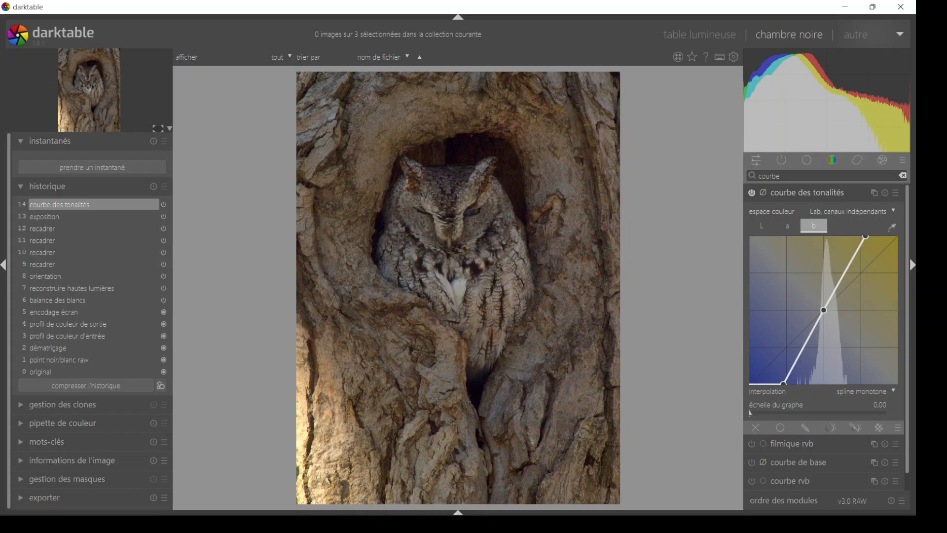
- Toggle the courbe des tonalités module off and on to compare the owl with and without the colour boost
click(753, 195)
click(753, 196)
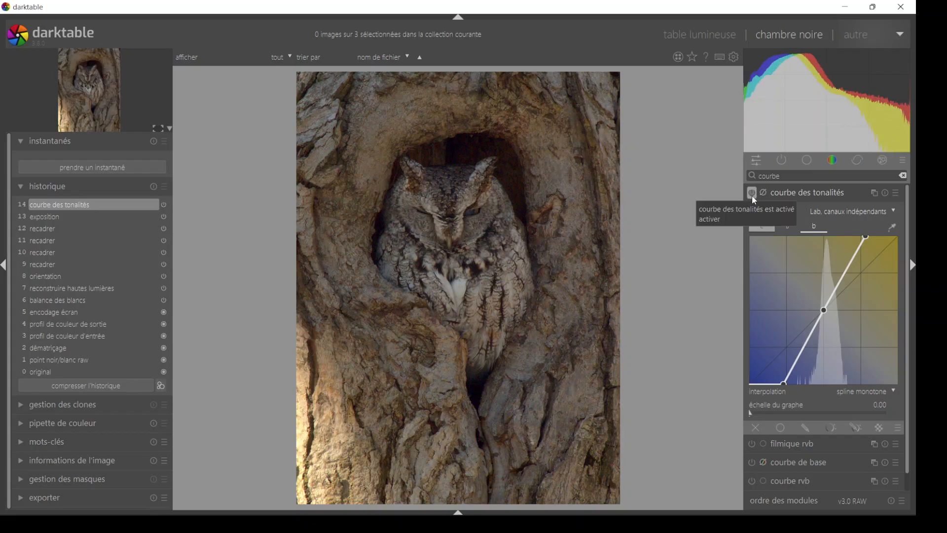
click(751, 194)
click(752, 194)
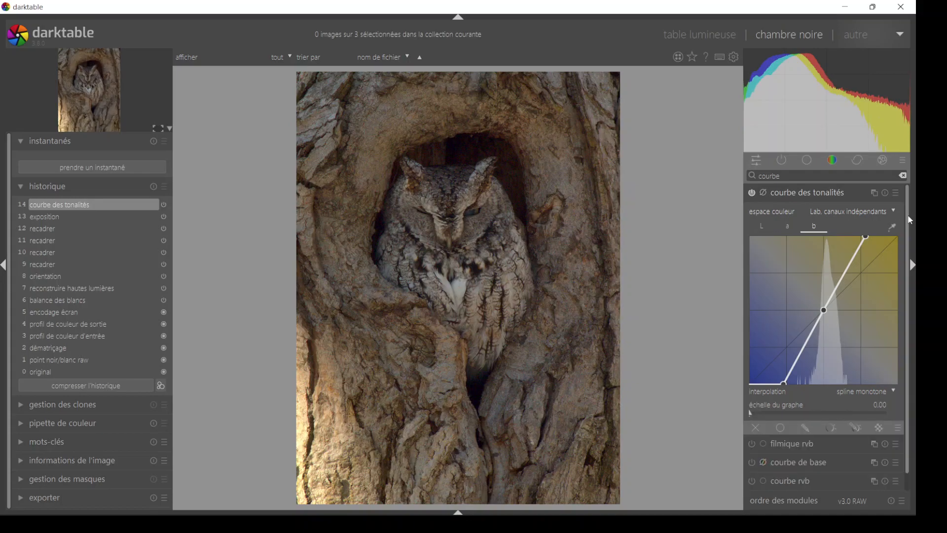
- Try shifting the b curve's centre node toward yellow, remove that node and reset the b curve to its diagonal
scroll(851, 348, down, 1)
mouse_move(824, 292)
mouse_down()
mouse_move(813, 274)
mouse_move(831, 298)
mouse_move(813, 281)
mouse_up()
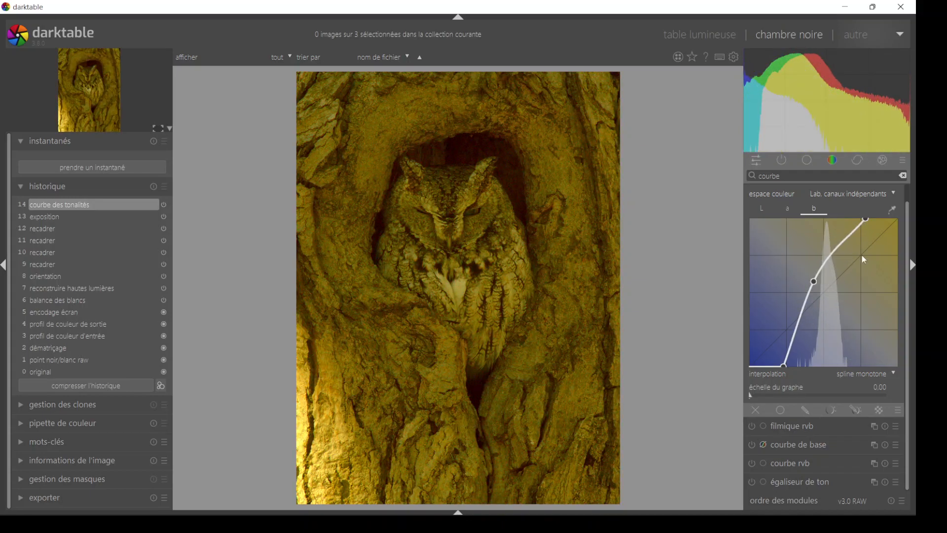
right_click(813, 282)
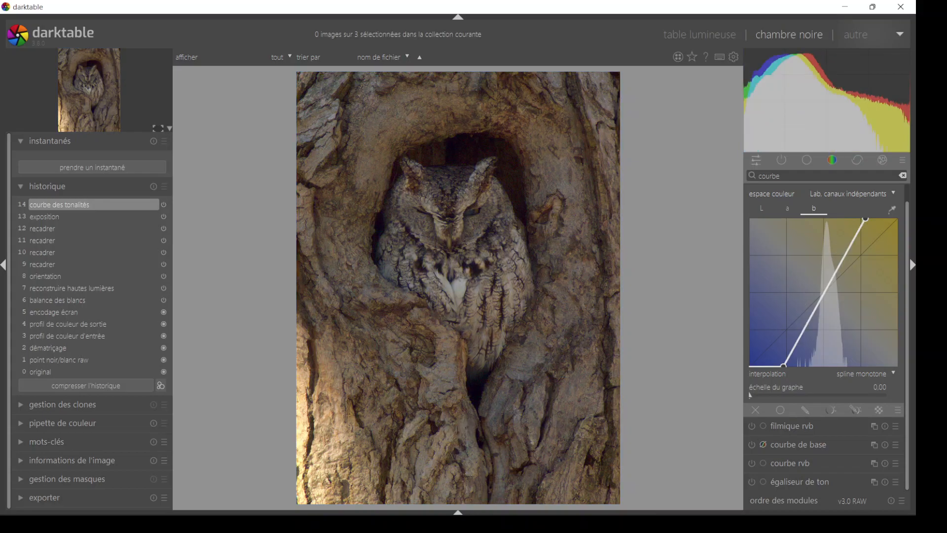
double_click(827, 288)
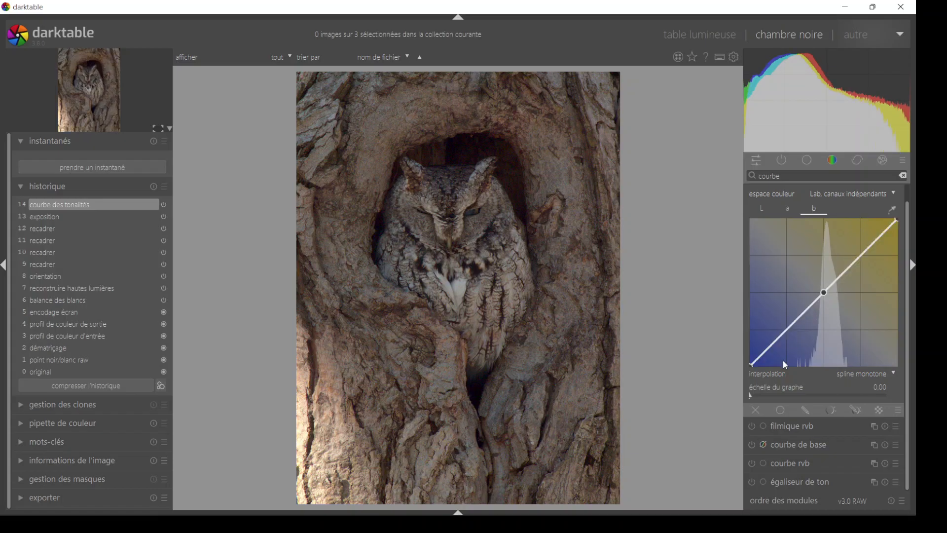
- Pull both endpoints of the reset b curve symmetrically inward to steepen it around the centre node
drag(753, 364, 785, 374)
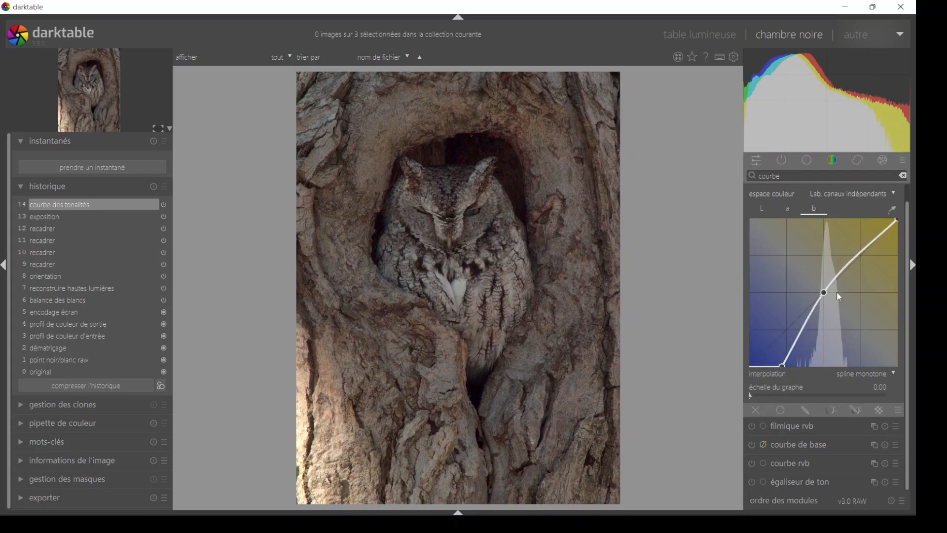
drag(896, 220, 864, 218)
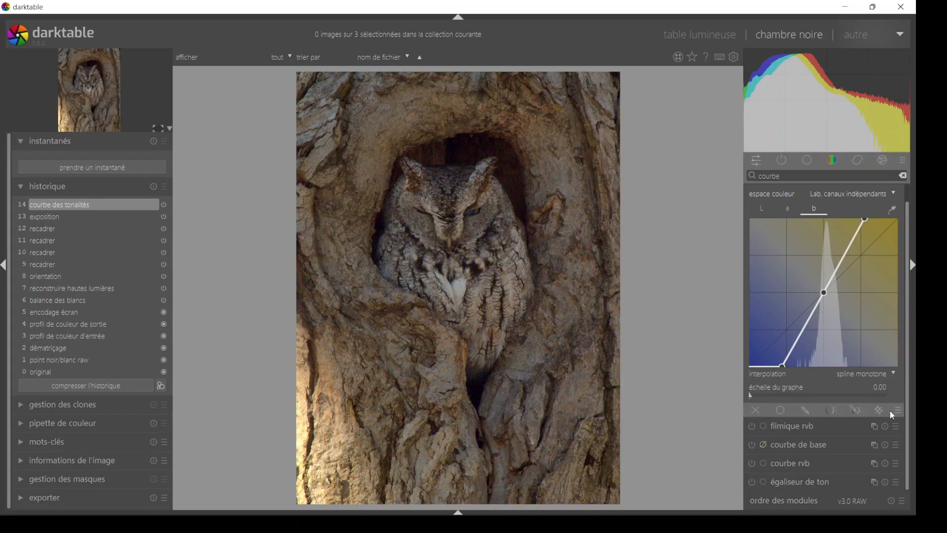
- Enable uniform blending for the tone curve, test it at 0% opacity with the module toggled, and restore the opacity to 100%
click(781, 412)
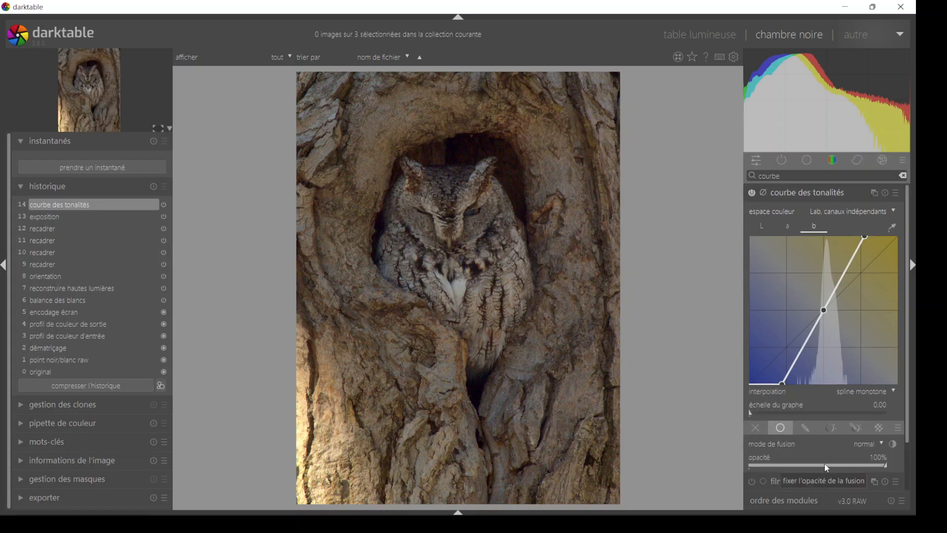
click(885, 467)
drag(885, 466, 729, 472)
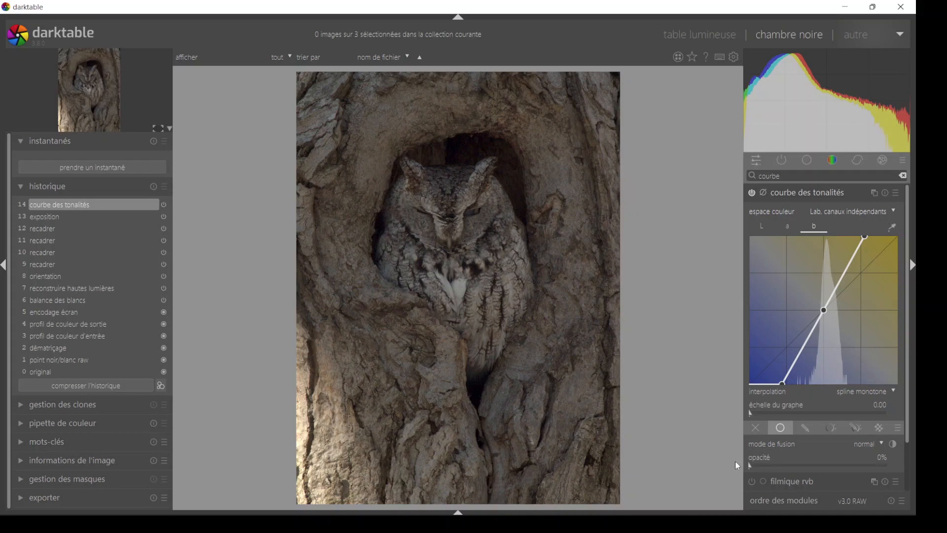
click(752, 193)
click(754, 191)
double_click(758, 467)
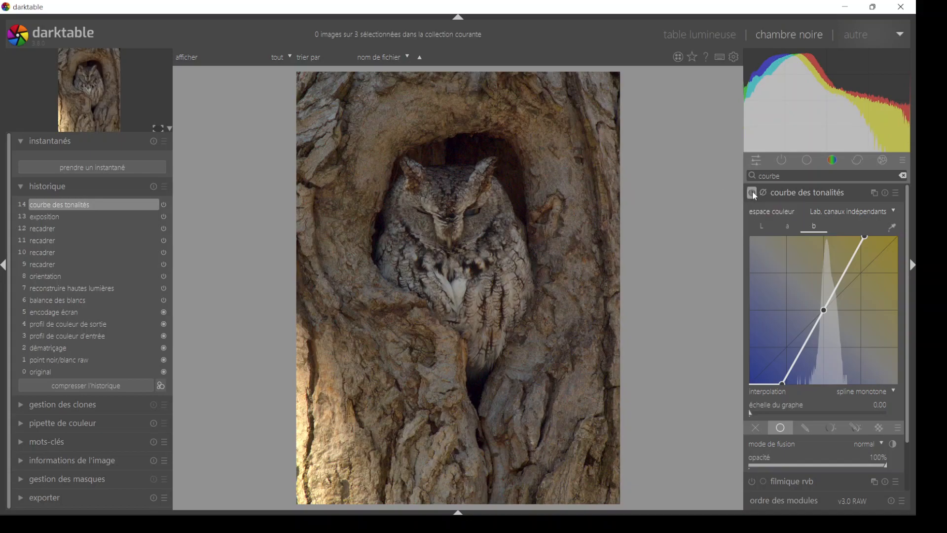
- Switch the tone curve off and on repeatedly to compare its full-opacity effect on the photo
click(752, 191)
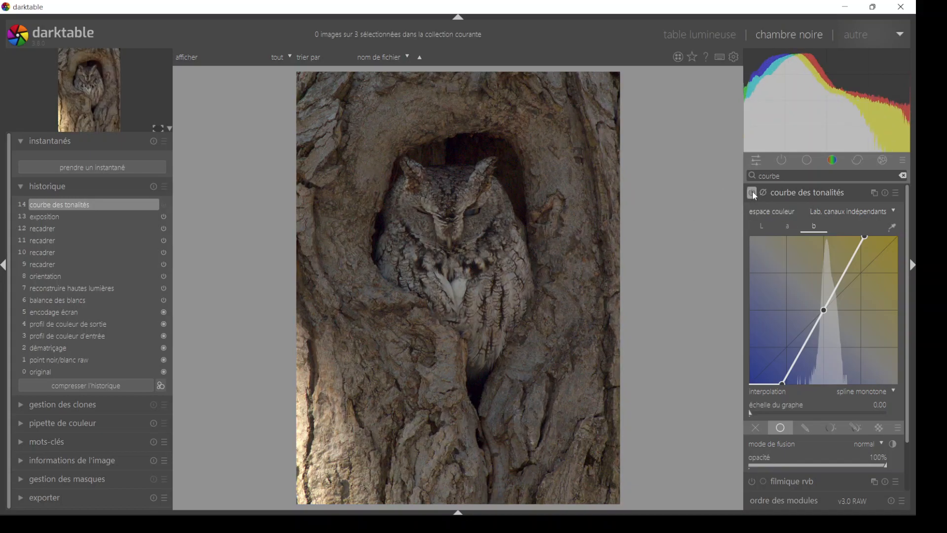
click(753, 191)
click(753, 191)
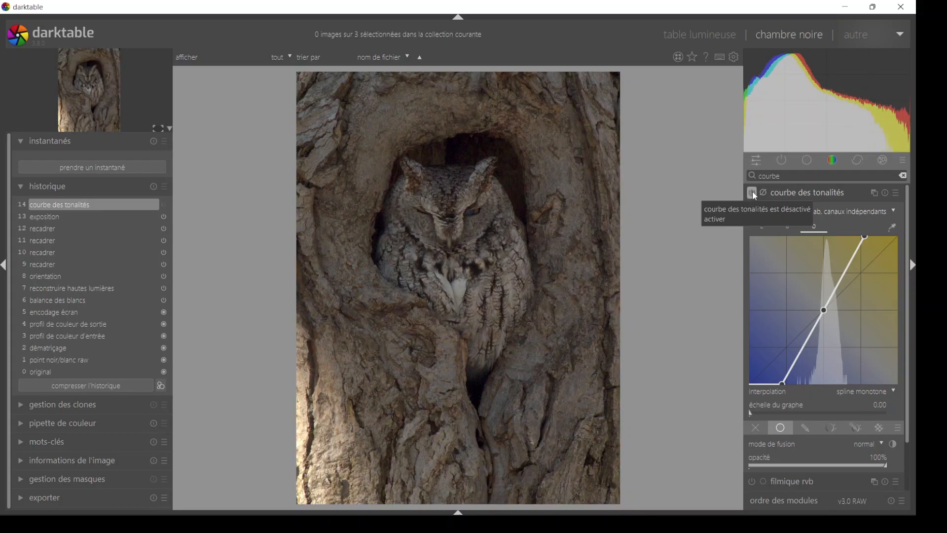
click(753, 191)
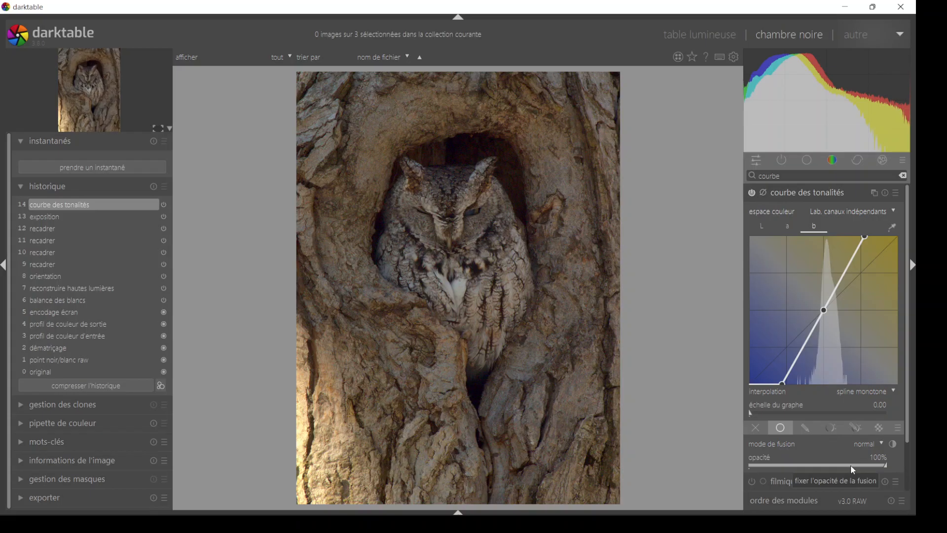
- Reduce the tone curve's blending opacity to 70%
scroll(850, 465, down, 9)
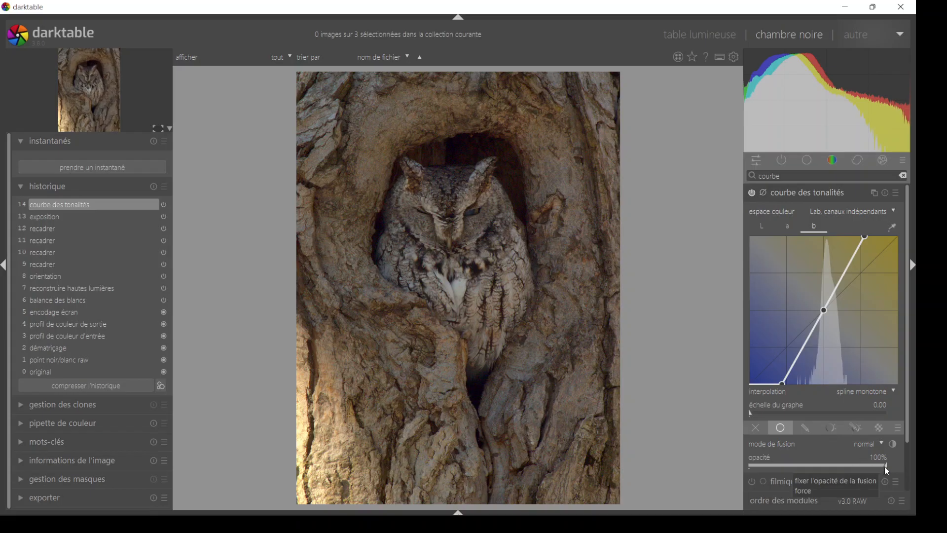
scroll(852, 470, down, 5)
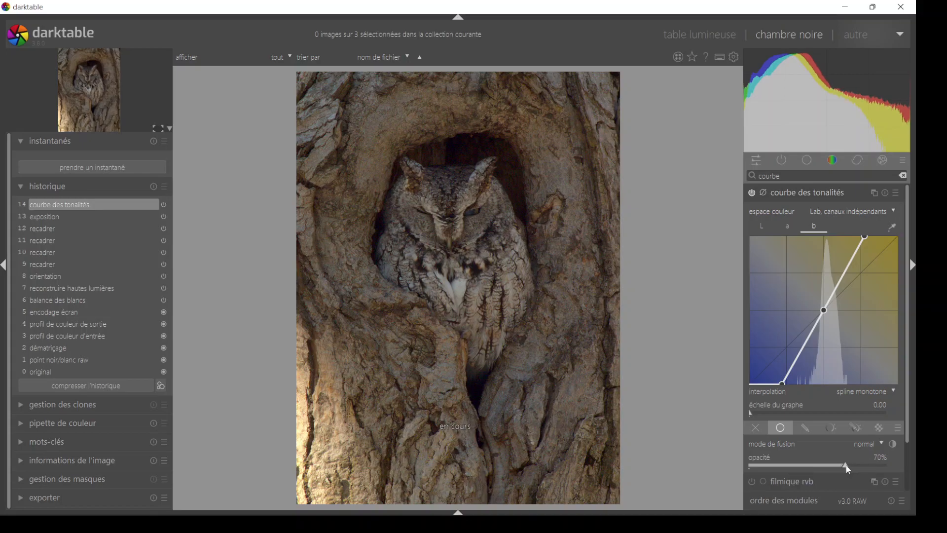
mouse_move(841, 464)
mouse_down()
mouse_move(871, 465)
mouse_move(823, 460)
mouse_move(845, 461)
mouse_up()
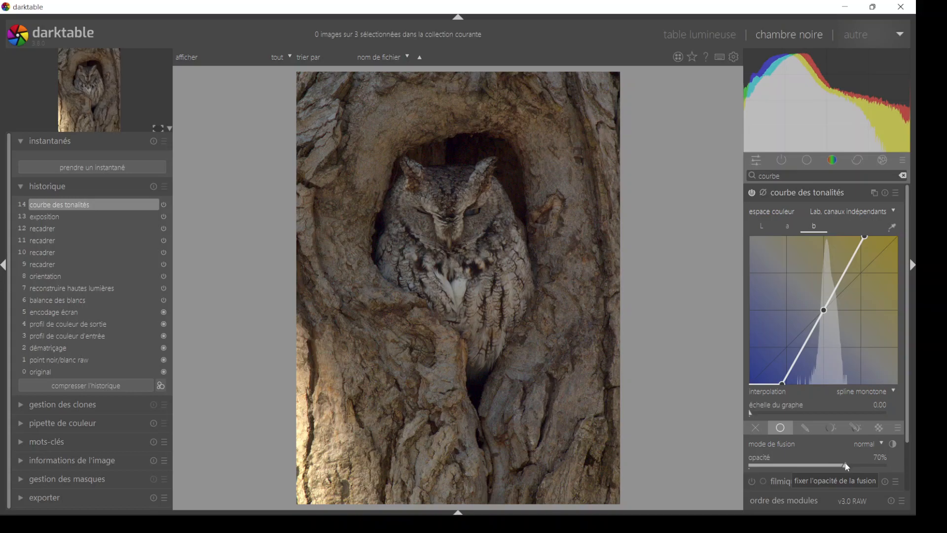
- Enter exactly 70% as the tone curve's blending opacity
right_click(847, 467)
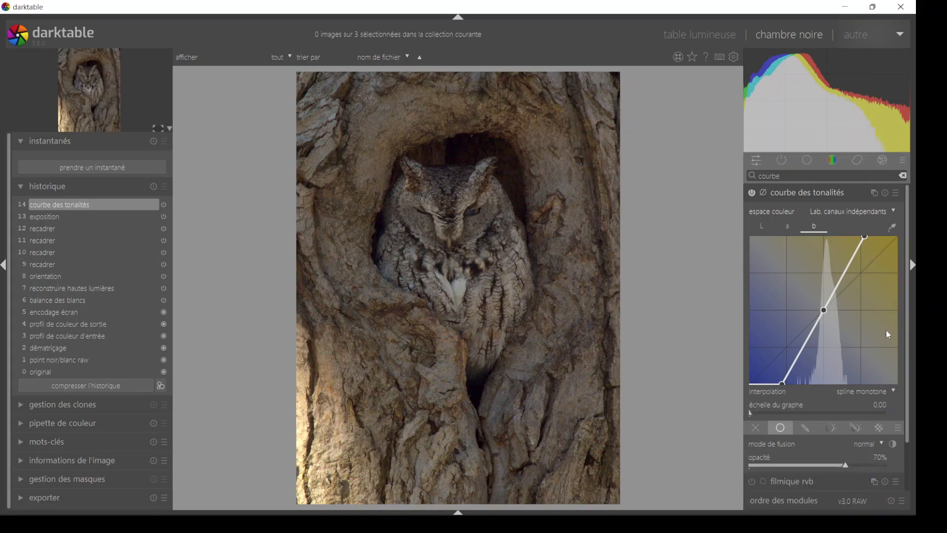
scroll(907, 314, down, 3)
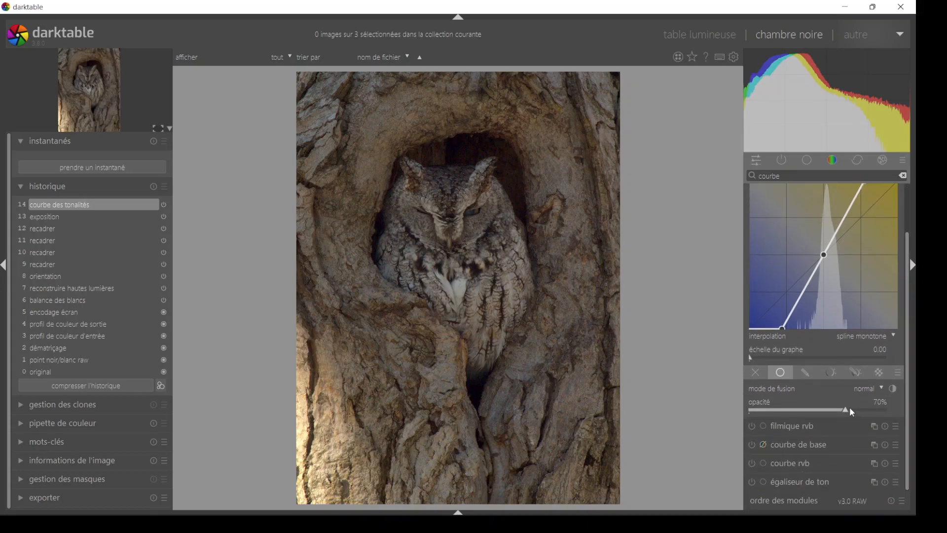
right_click(849, 412)
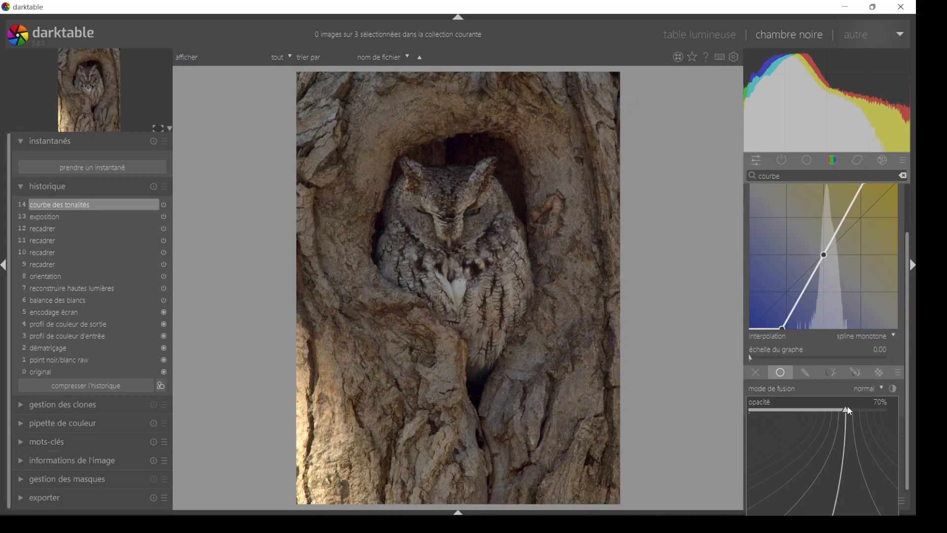
text(70)
key(Return)
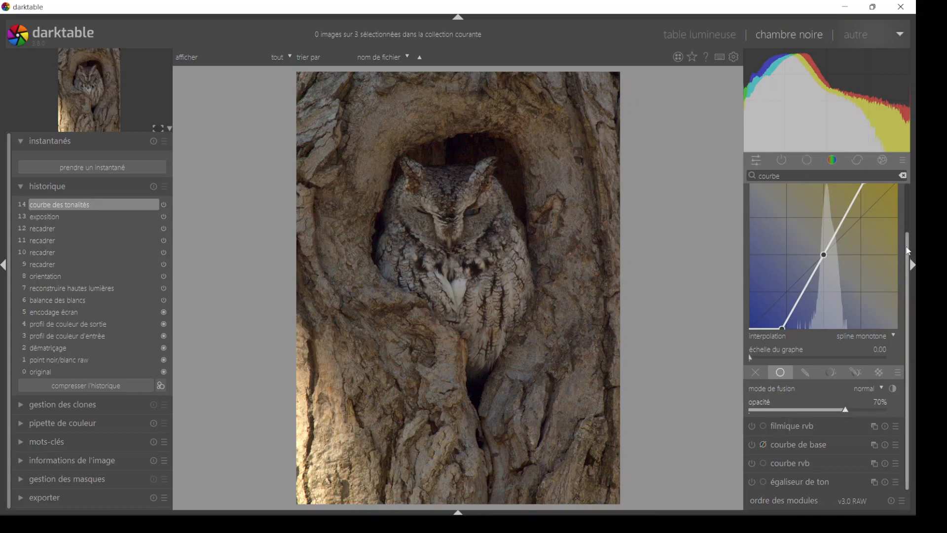
- Switch the tone curve off and on to compare its effect on the photo, and collapse the module
drag(907, 256, 909, 196)
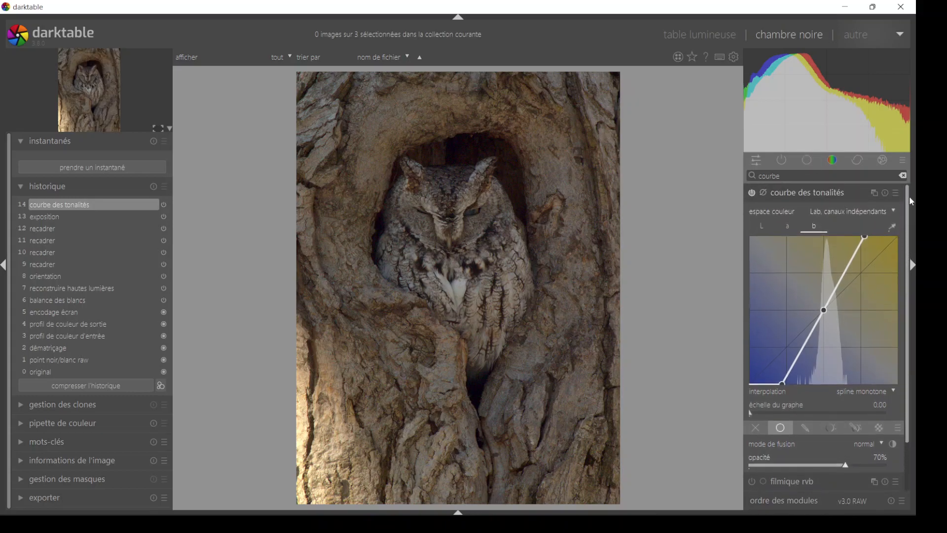
click(753, 193)
click(753, 193)
click(796, 193)
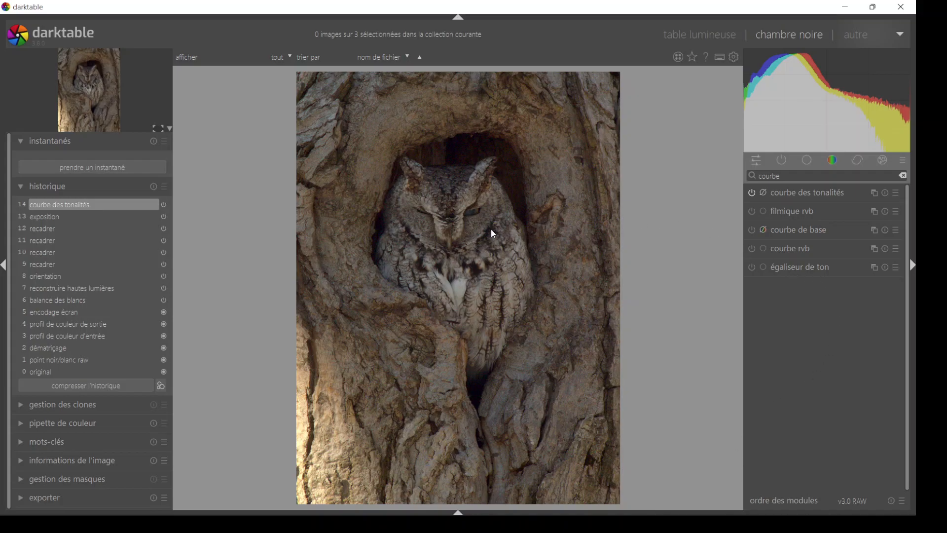
- Inspect the owl's face at 100% while switching the exposure module off and on twice to compare its effect
scroll(485, 233, up, 4)
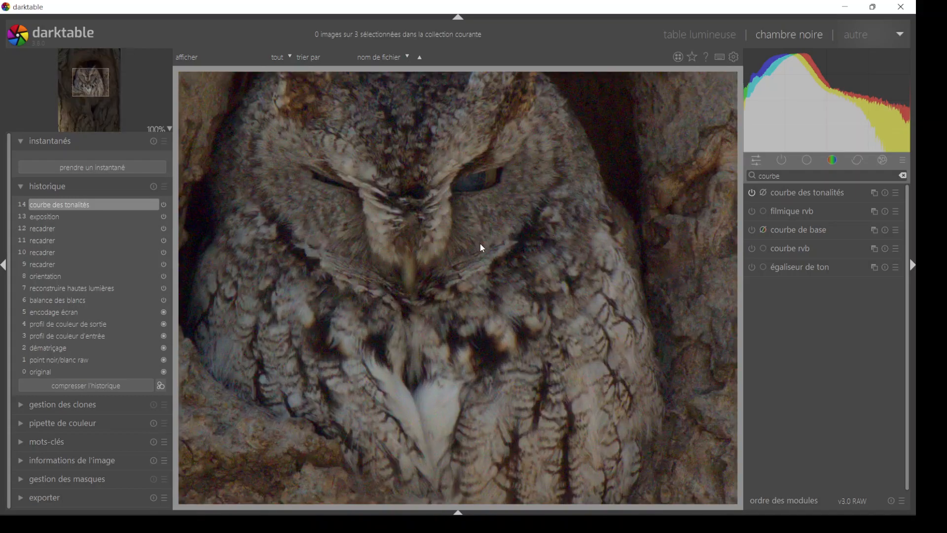
drag(494, 209, 506, 233)
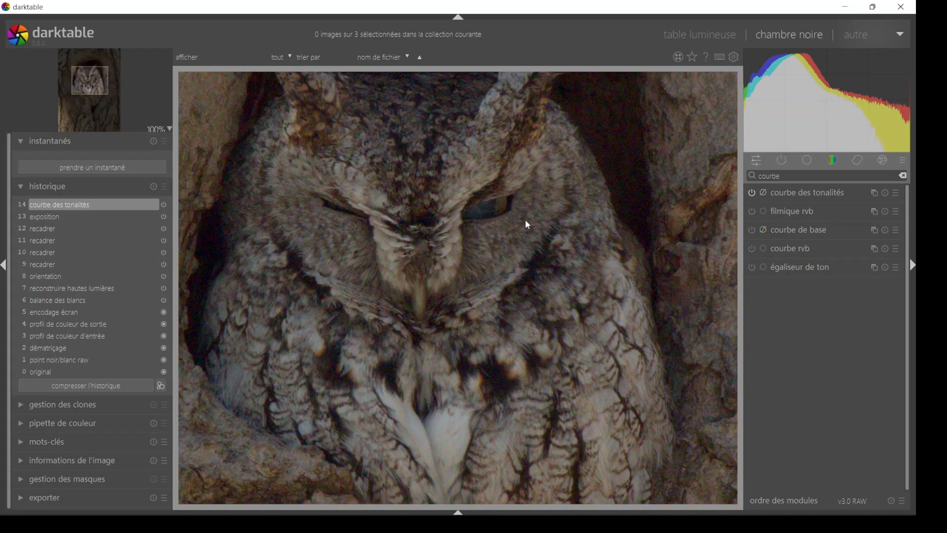
click(807, 167)
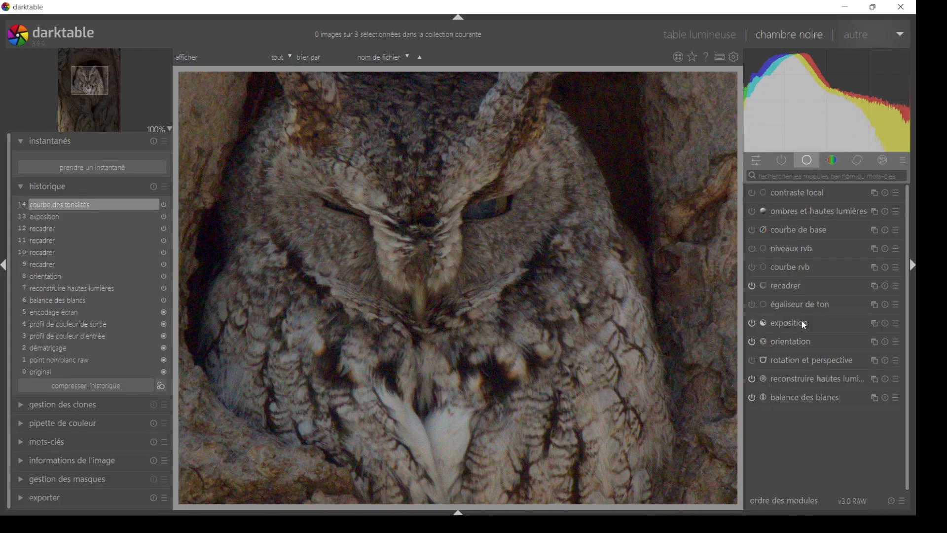
click(752, 323)
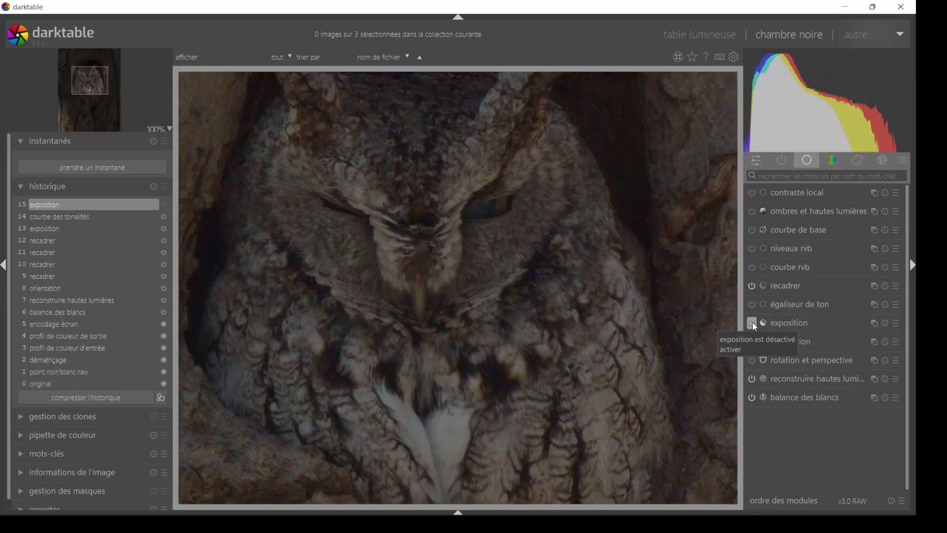
click(753, 323)
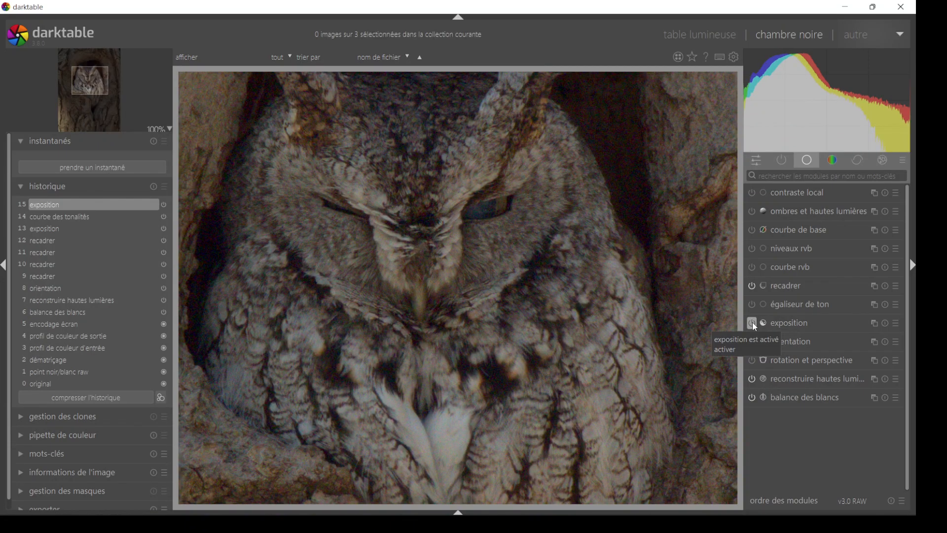
click(752, 323)
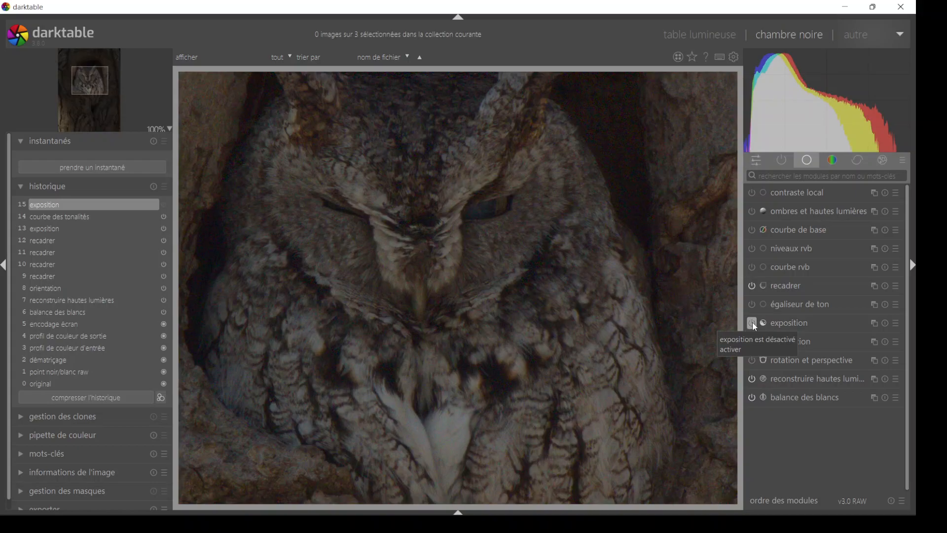
click(753, 323)
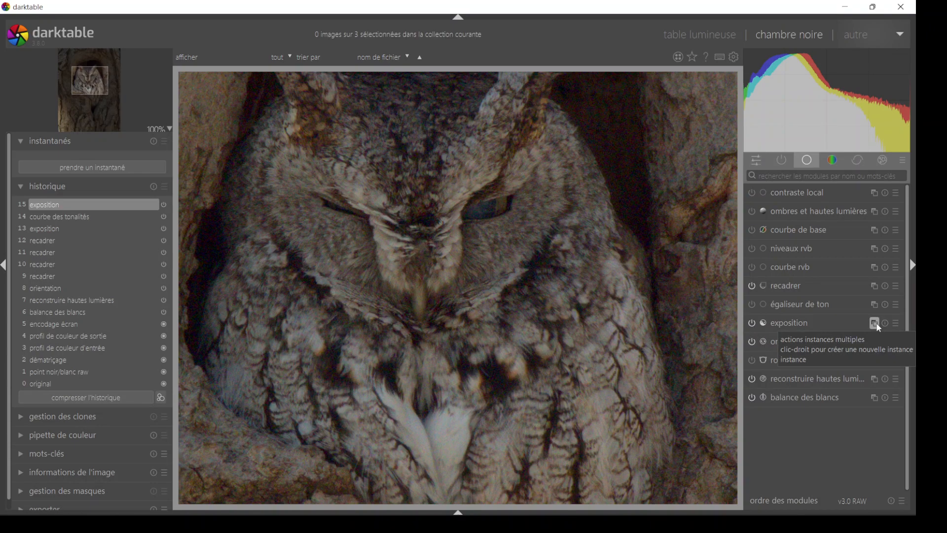
- Create a new instance of the exposure module and enable drawn-mask blending for it
click(875, 323)
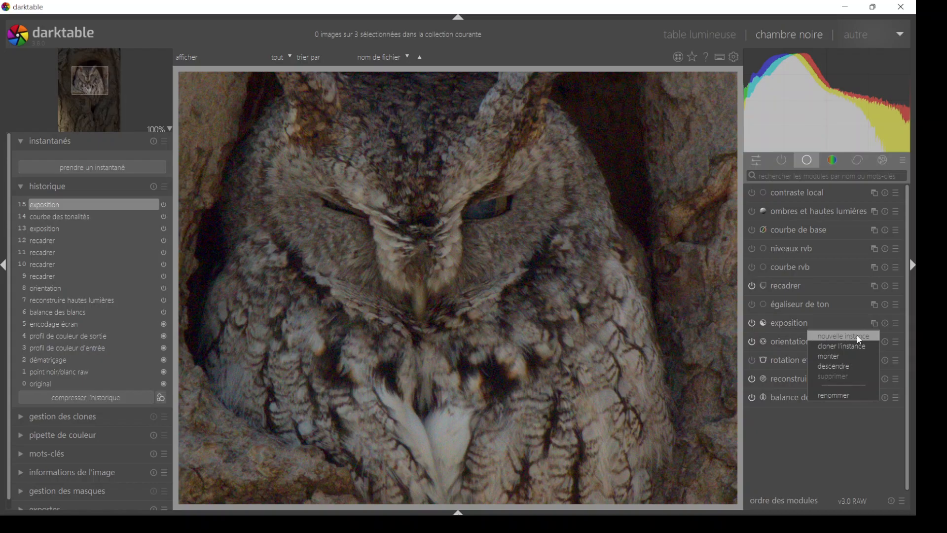
click(857, 336)
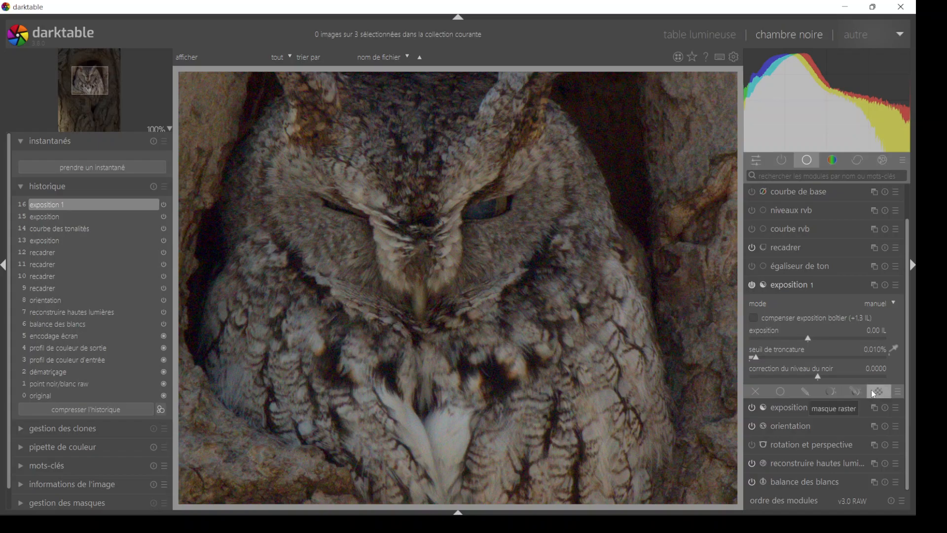
click(809, 389)
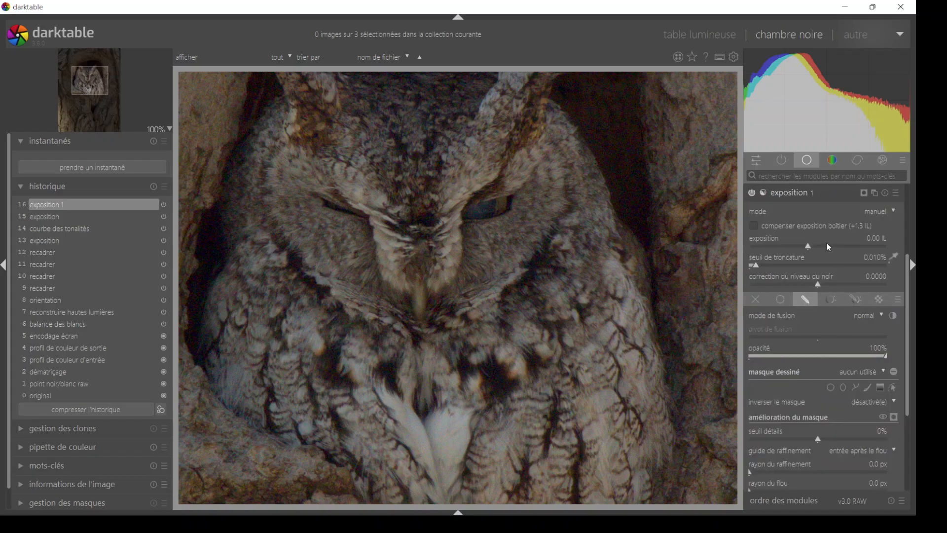
- Display the mask overlay of the new exposure instance and hide it again
drag(908, 270, 908, 299)
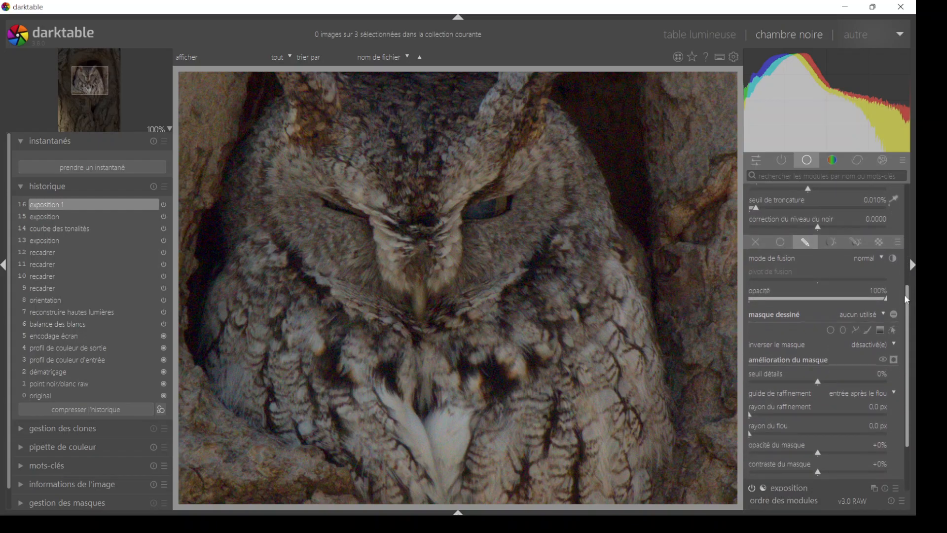
click(895, 362)
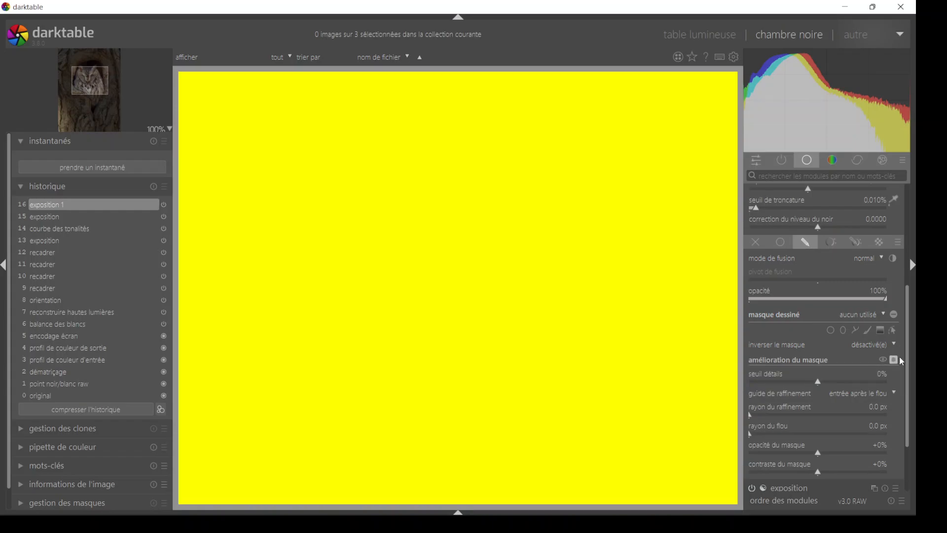
click(894, 360)
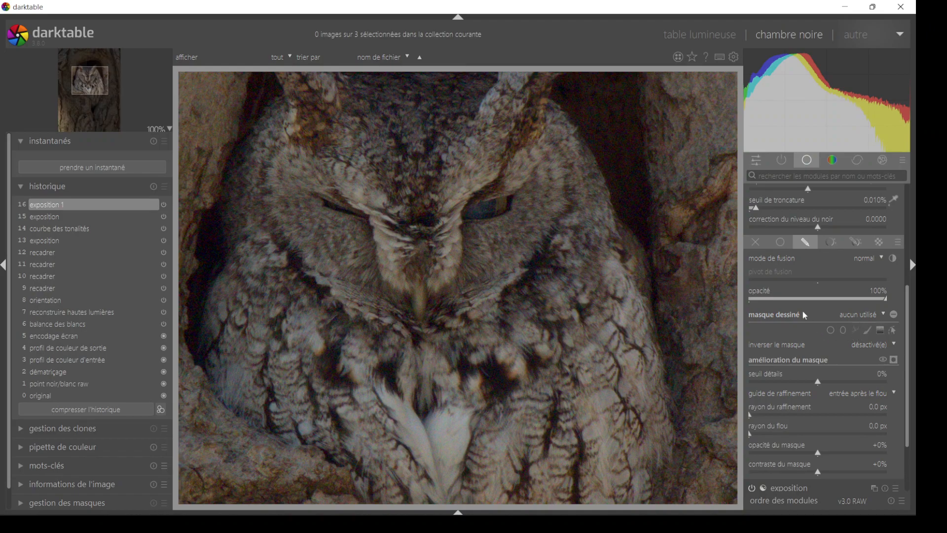
- Draw a closed path mask around the dark pupil of the owl's more open eye, working at 200%
click(169, 129)
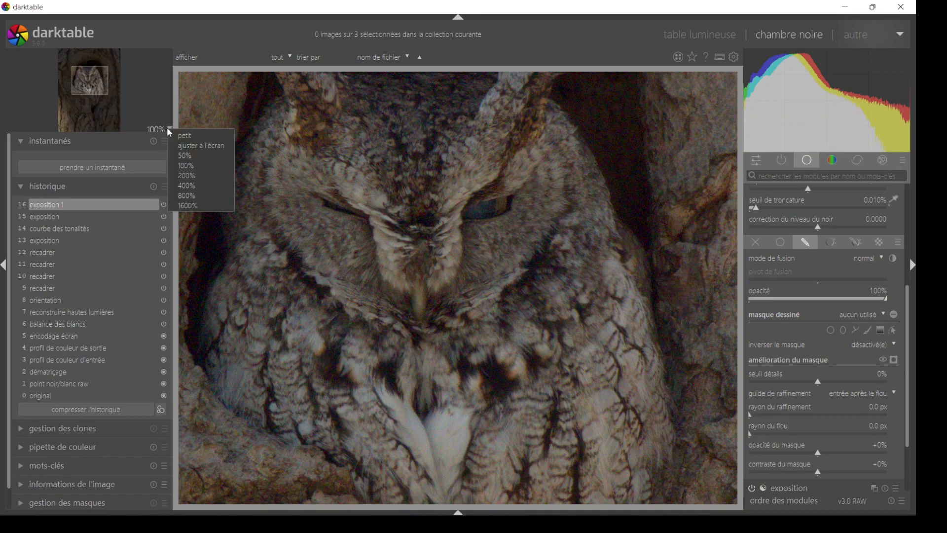
click(182, 176)
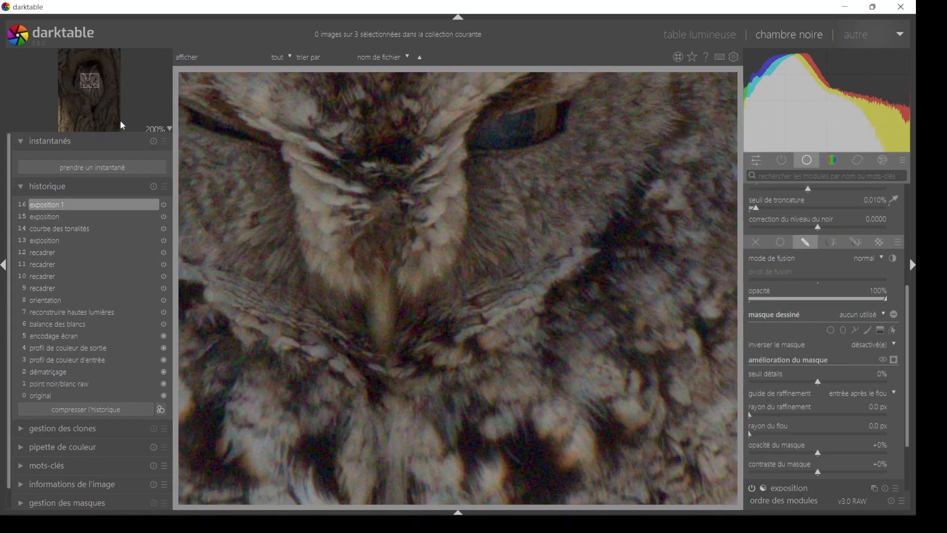
click(90, 81)
drag(88, 80, 87, 77)
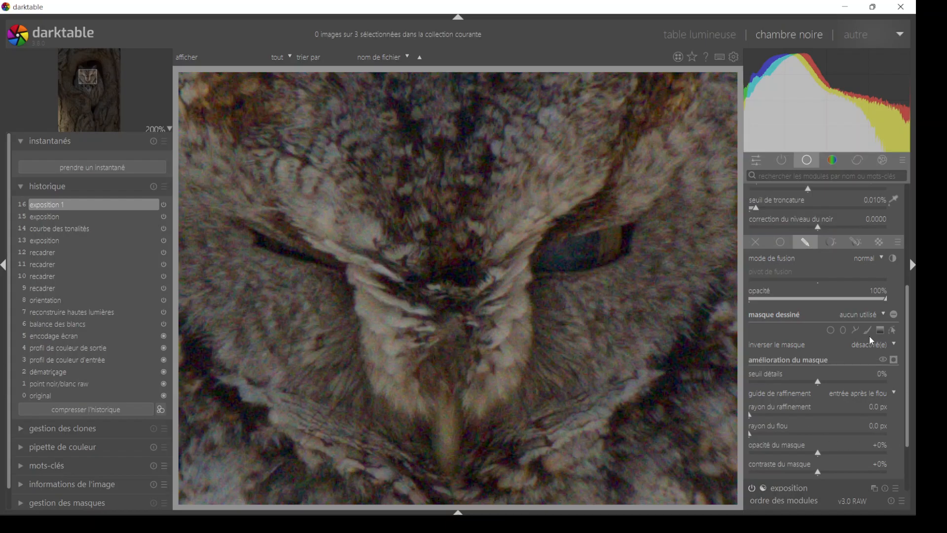
click(855, 330)
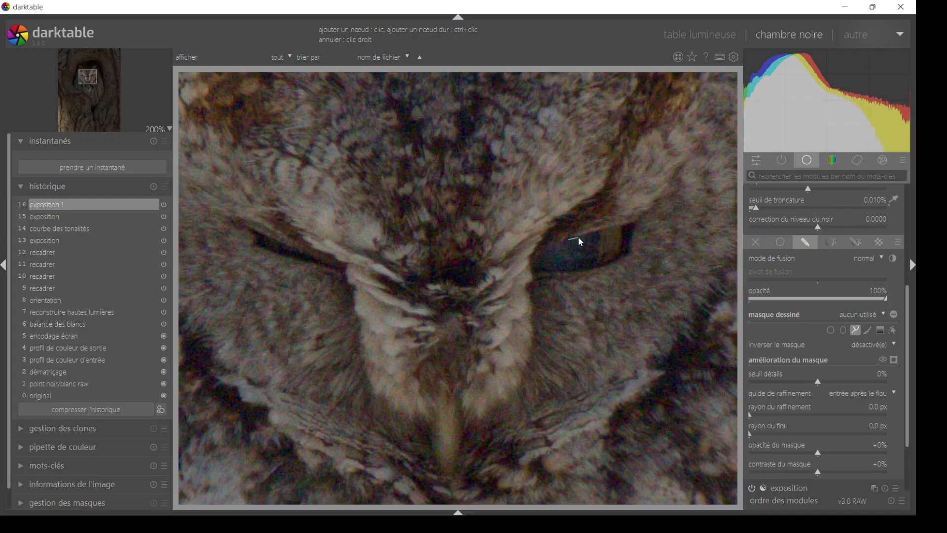
click(590, 234)
click(557, 266)
right_click(564, 250)
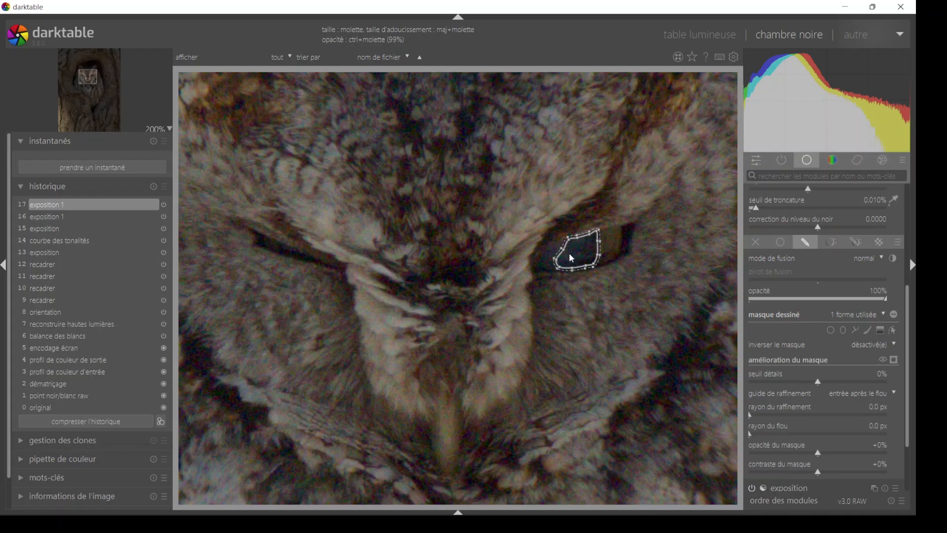
- Test the pupil mask at larger sizes, shrink it to fit inside the pupil, and stop editing the shape
scroll(583, 256, up, 1)
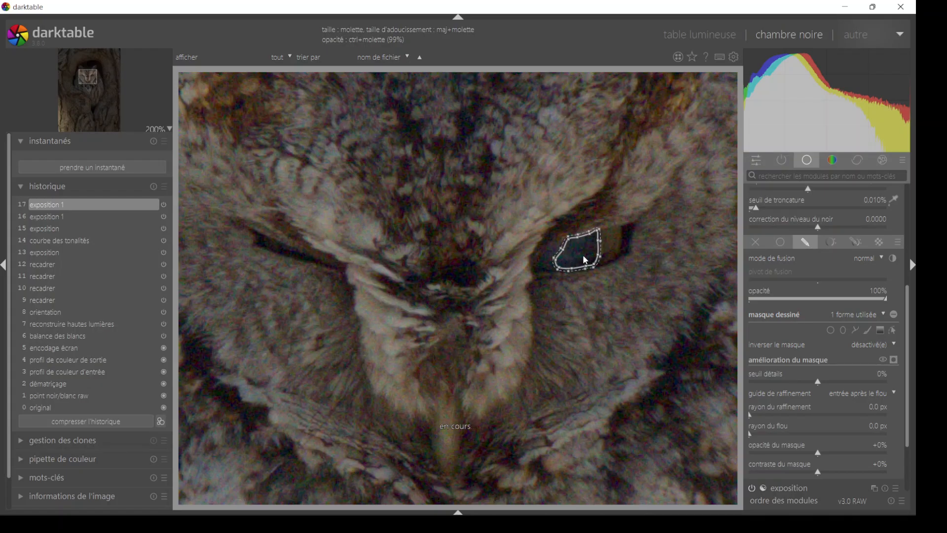
scroll(584, 258, up, 4)
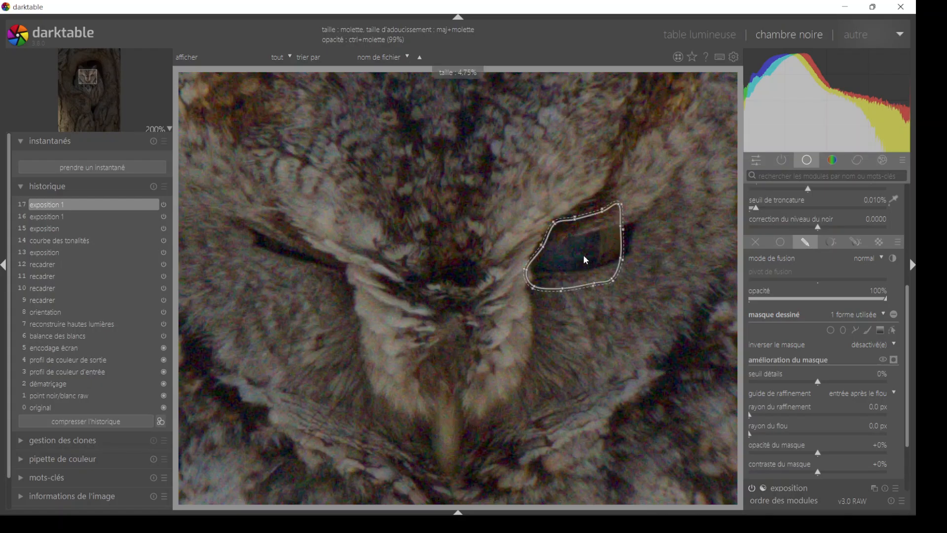
scroll(583, 262, down, 4)
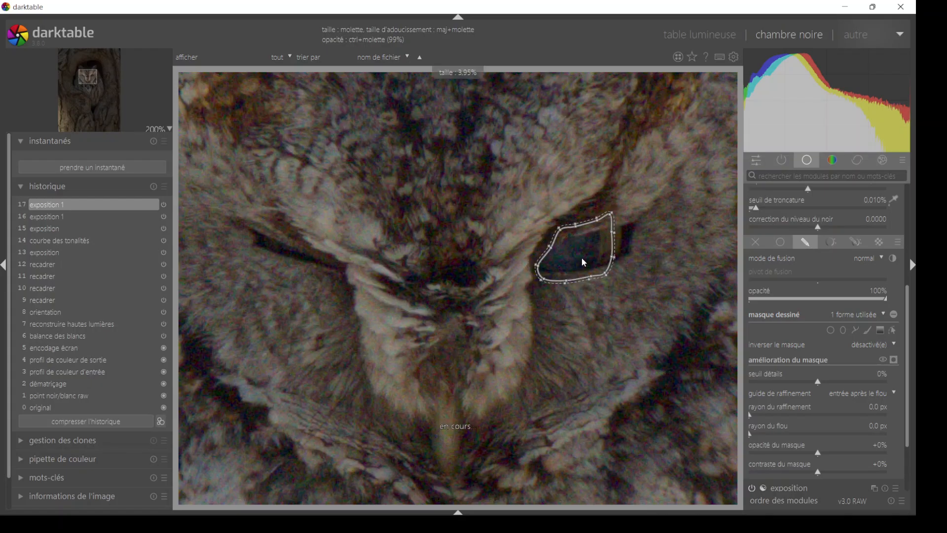
scroll(584, 262, down, 3)
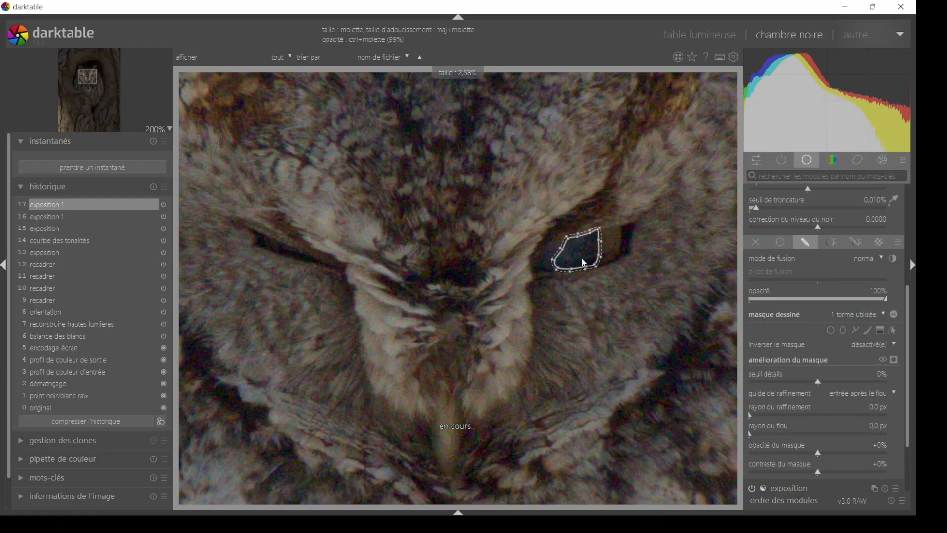
scroll(584, 262, down, 3)
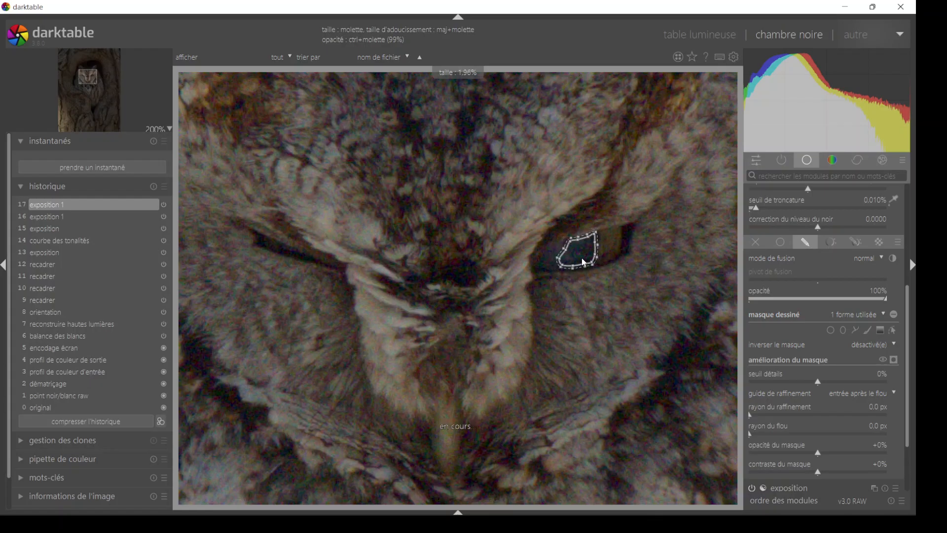
scroll(583, 257, down, 1)
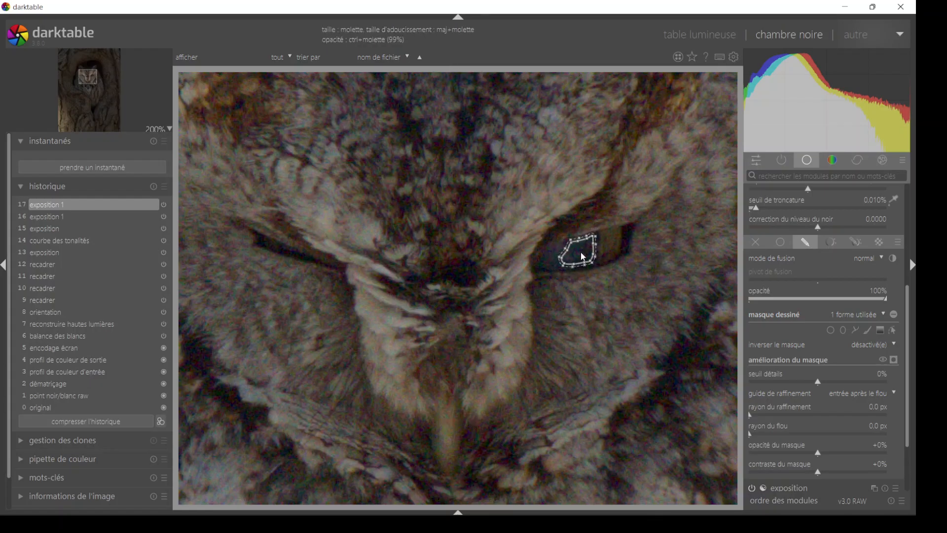
click(894, 331)
- Darken the masked pupil by setting the new instance's exposure to -0.23 IL and its black level correction to 0.0389
drag(908, 295, 912, 225)
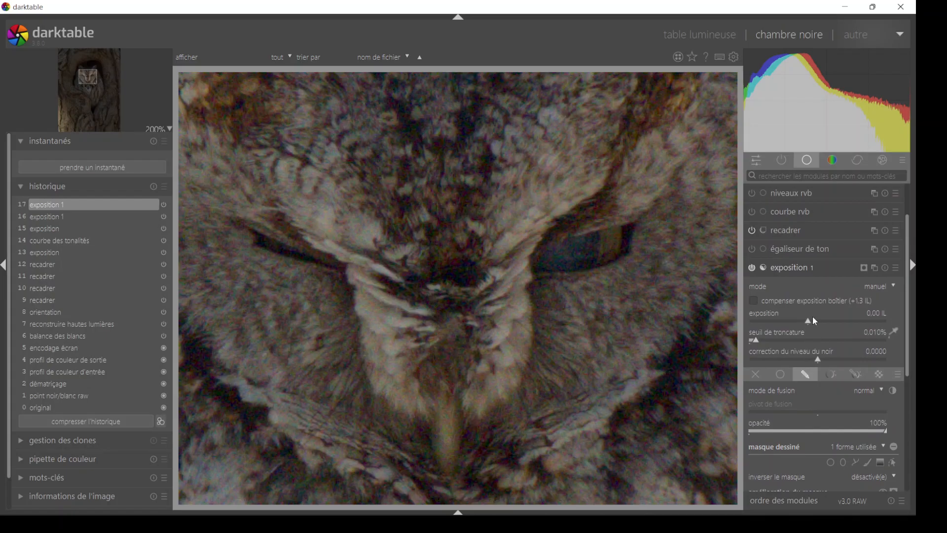
drag(809, 327, 807, 325)
drag(822, 361, 845, 361)
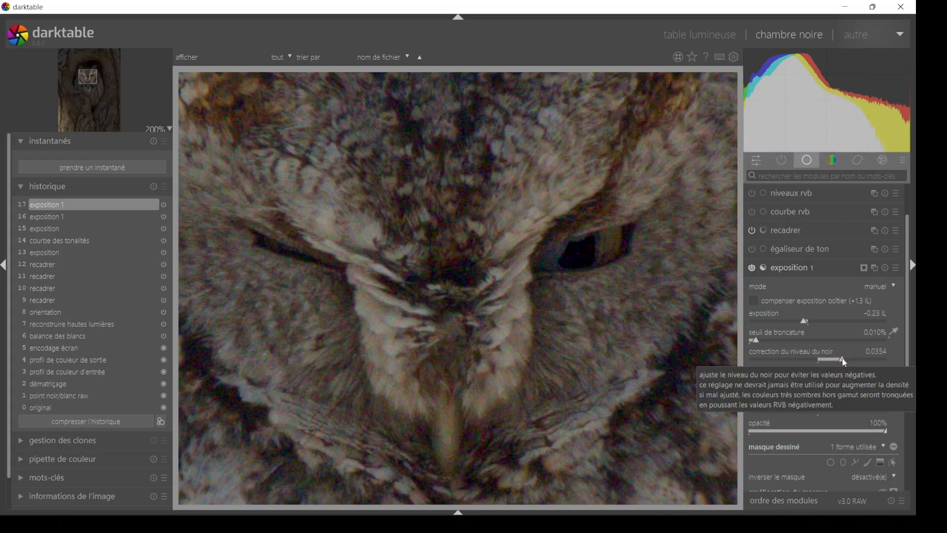
- Show the pupil mask for editing again and increase its edge softening
click(894, 463)
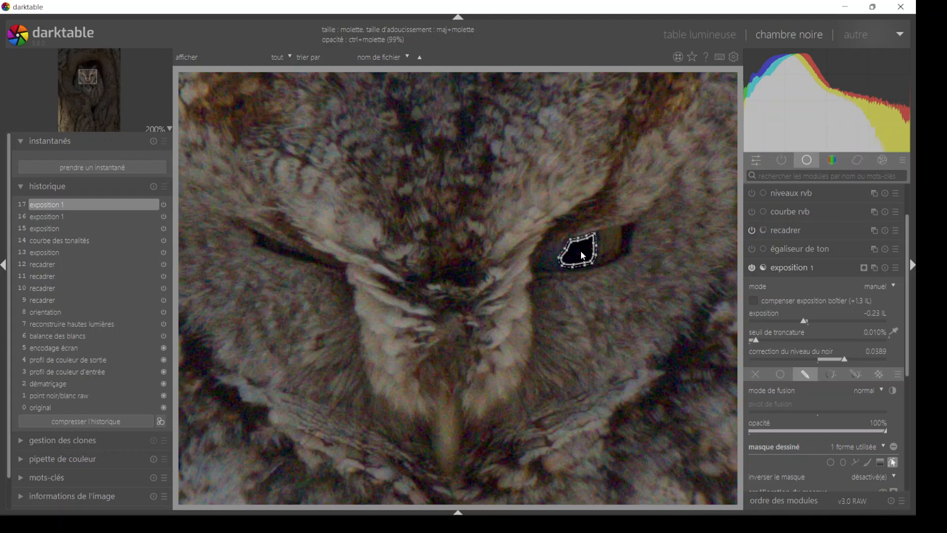
scroll(584, 255, up, 2)
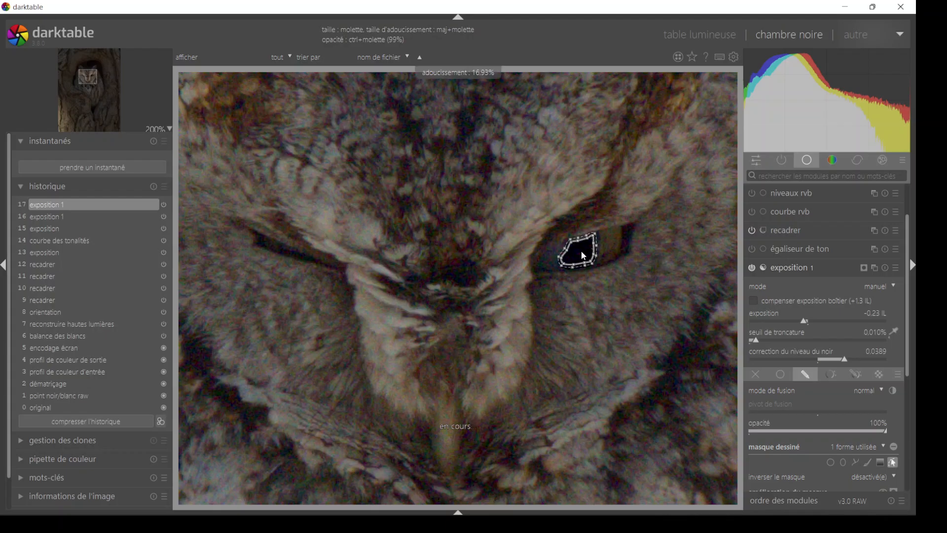
scroll(583, 256, up, 1)
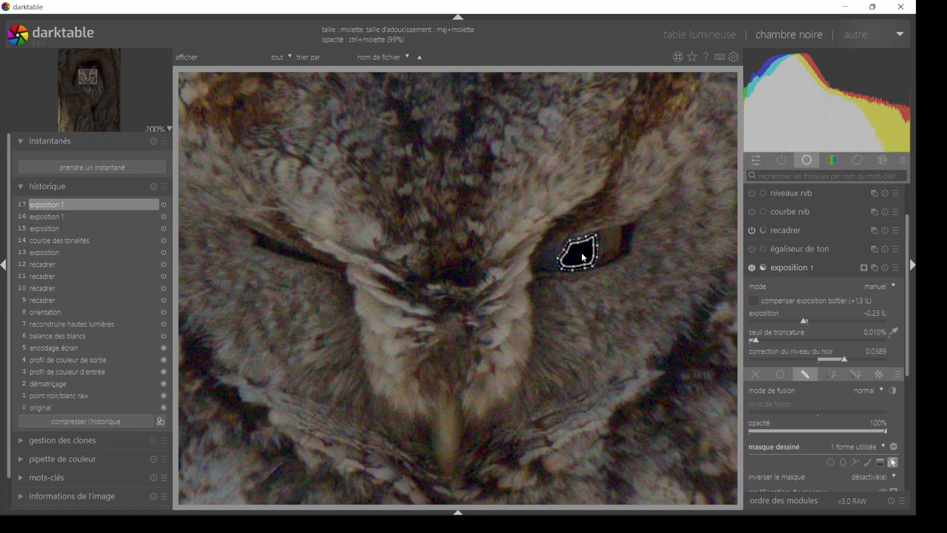
- Adjust the pupil mask's edge softening once more, hide its outline, and view the owl at 100%
scroll(584, 257, up, 1)
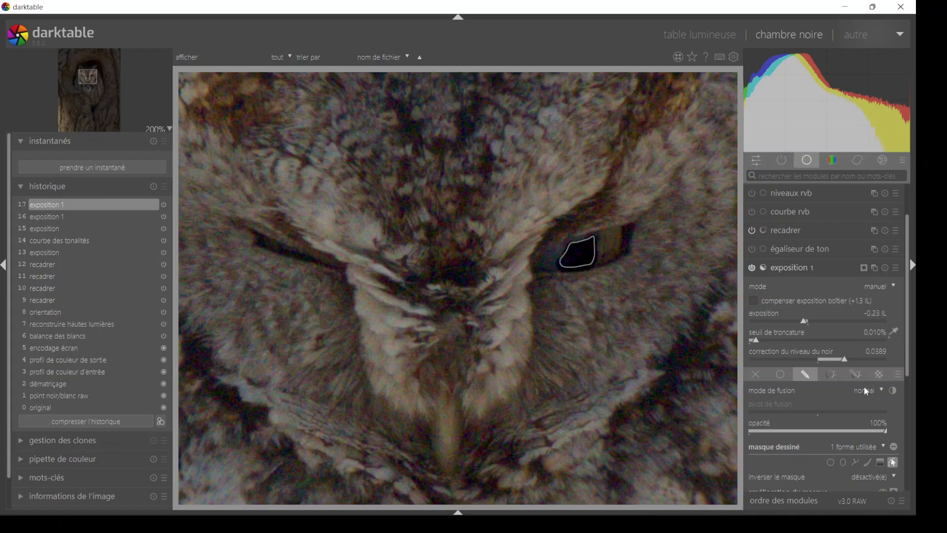
click(894, 464)
click(171, 129)
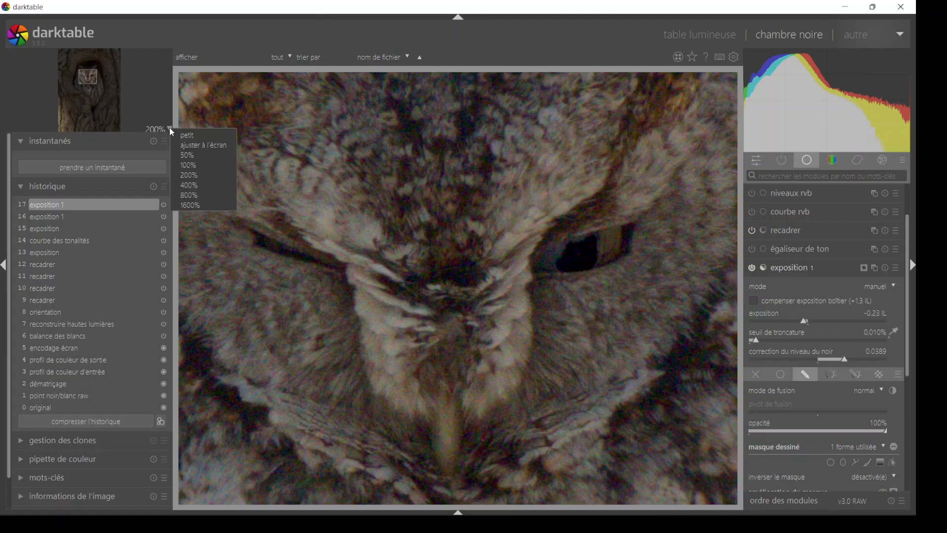
click(183, 168)
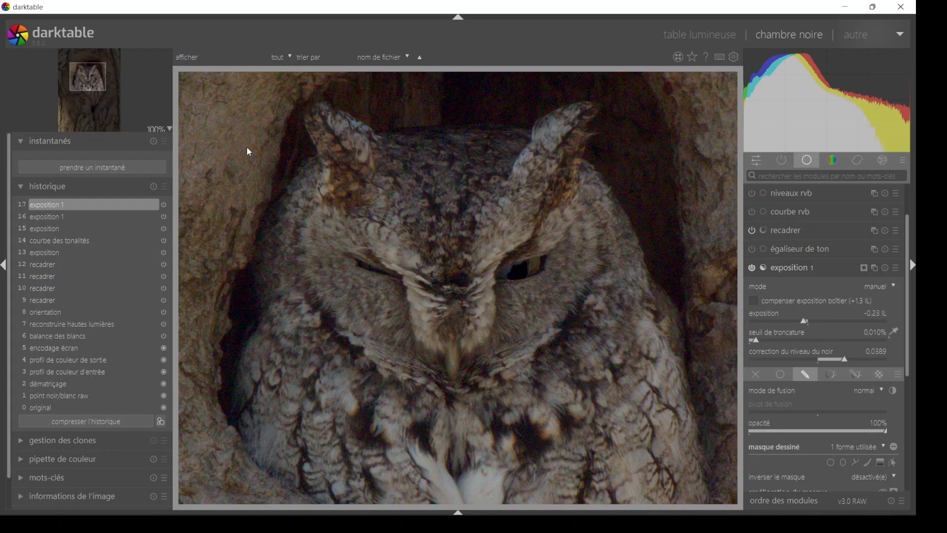
- Show the pupil mask again at 200%, widen its softened edge slightly, and hide the outline
click(167, 129)
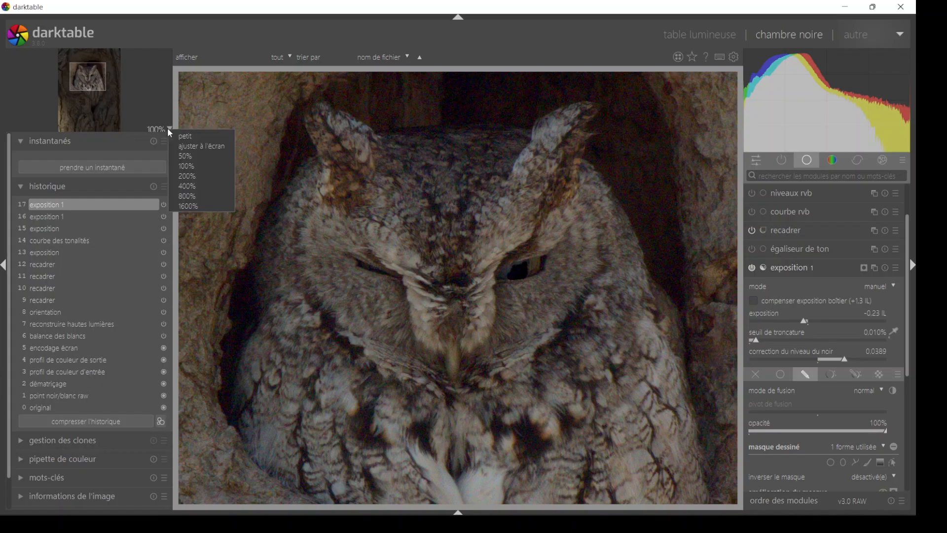
click(188, 176)
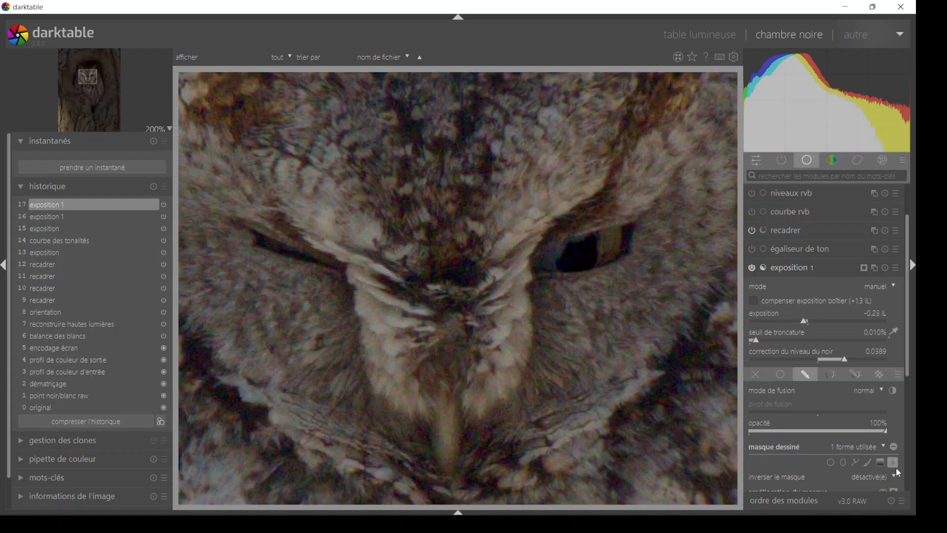
click(895, 463)
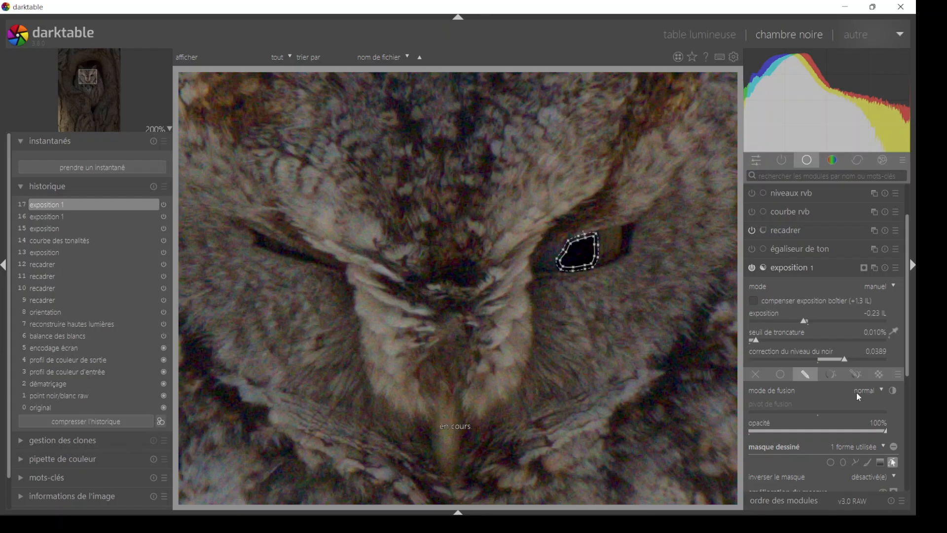
click(895, 461)
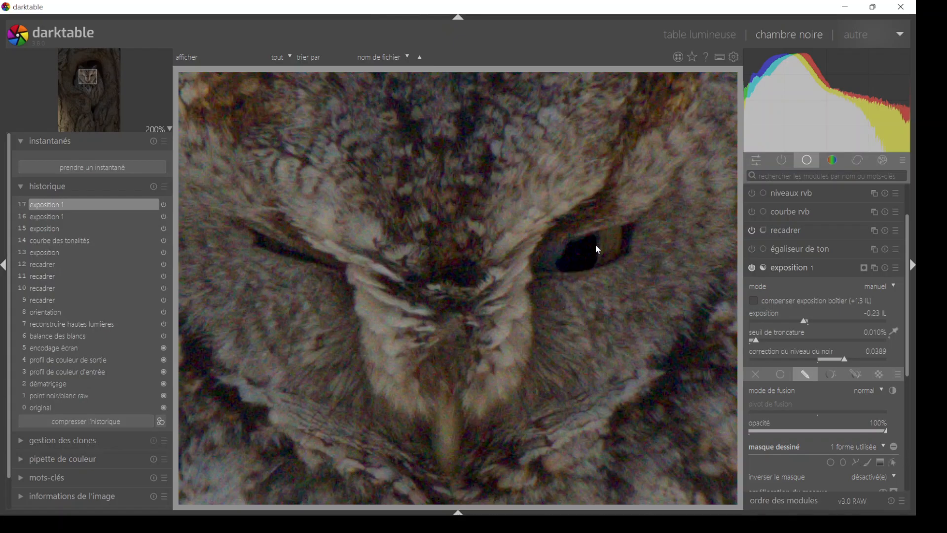
- Compare the owl at 100% with and without the pupil's exposure instance, leave it enabled, and collapse its settings
click(170, 129)
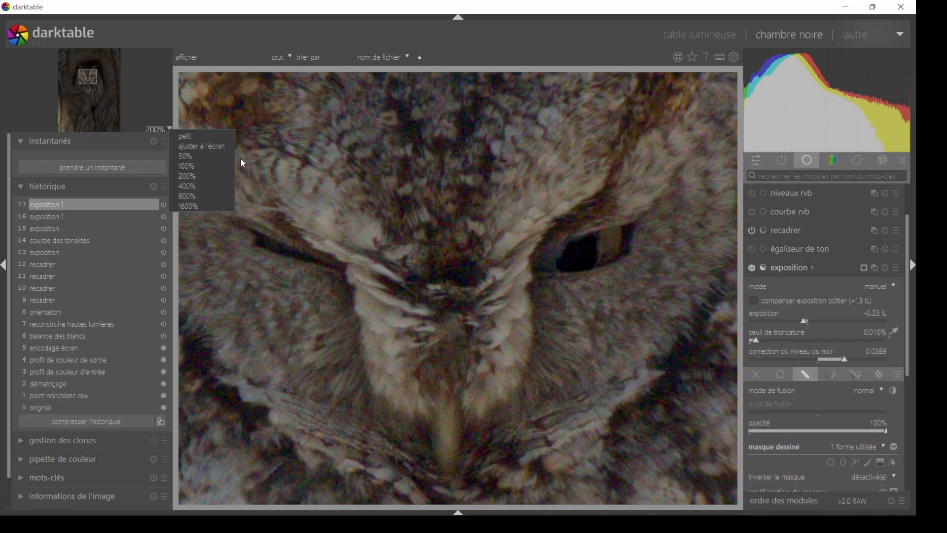
click(206, 166)
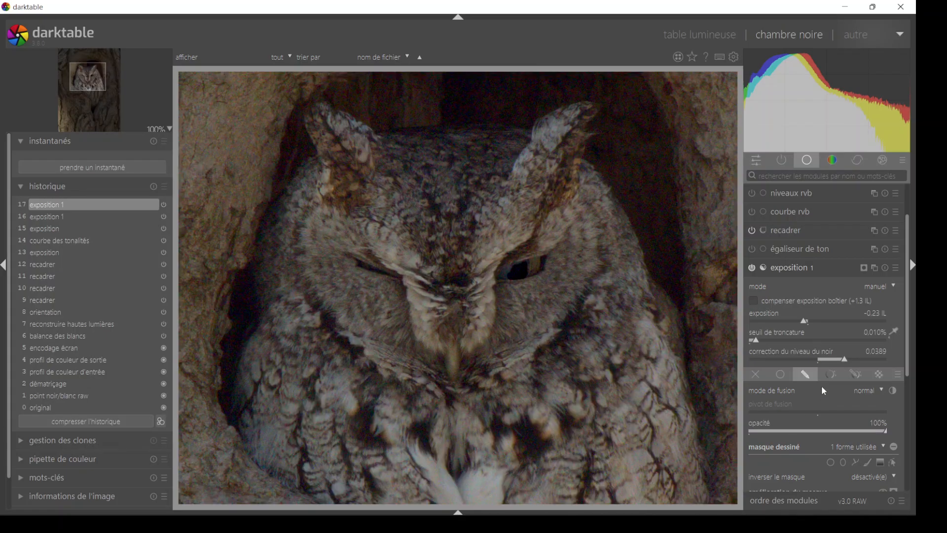
click(751, 271)
click(751, 272)
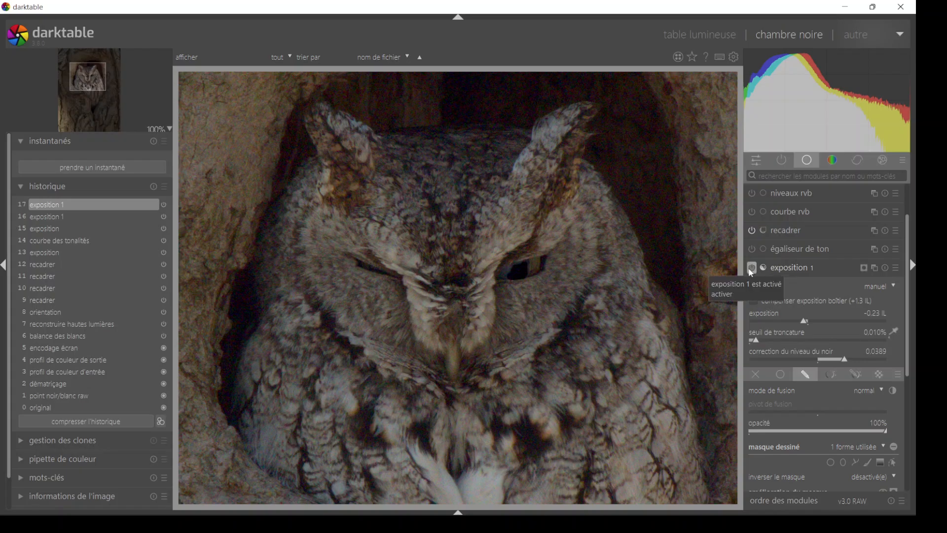
click(800, 266)
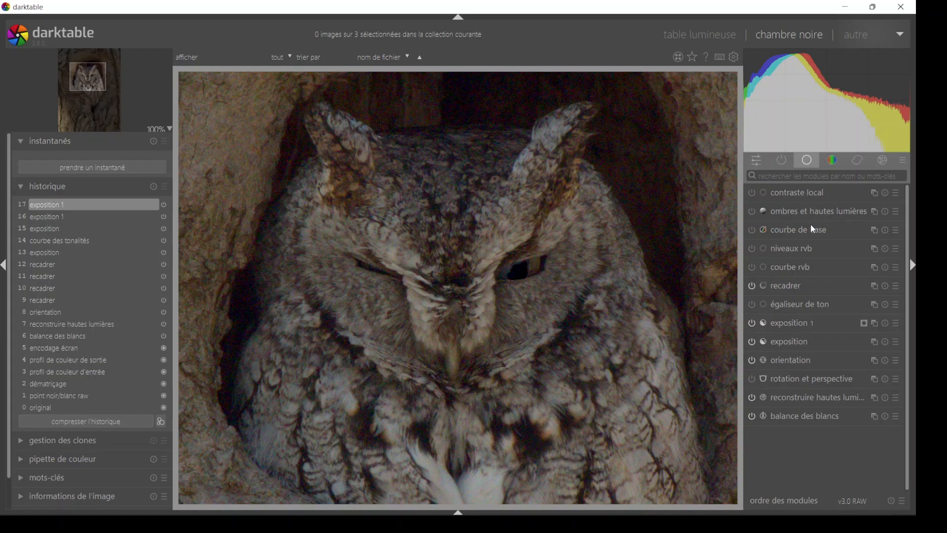
- Search the modules for "courbe" and briefly expand and collapse the existing tone curve (courbe des tonalités)
click(811, 176)
text(c)
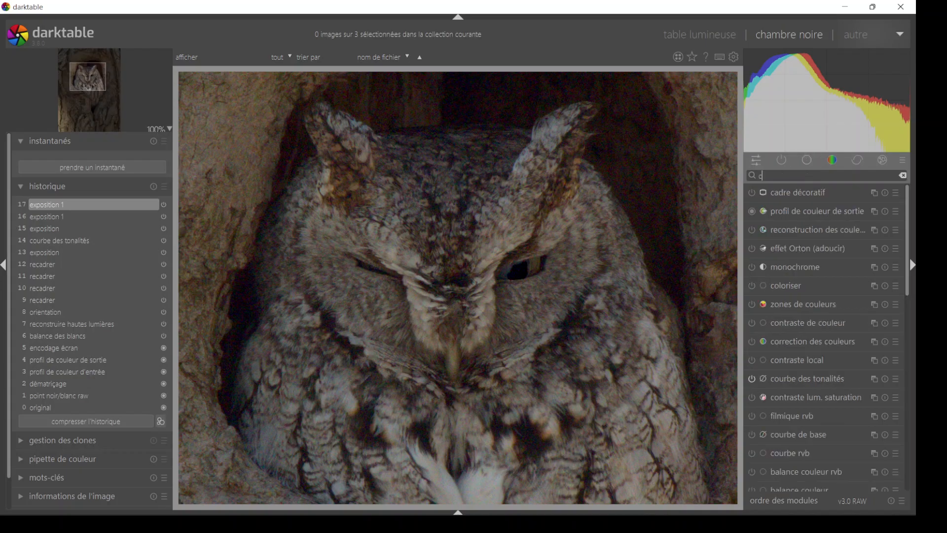
text(our)
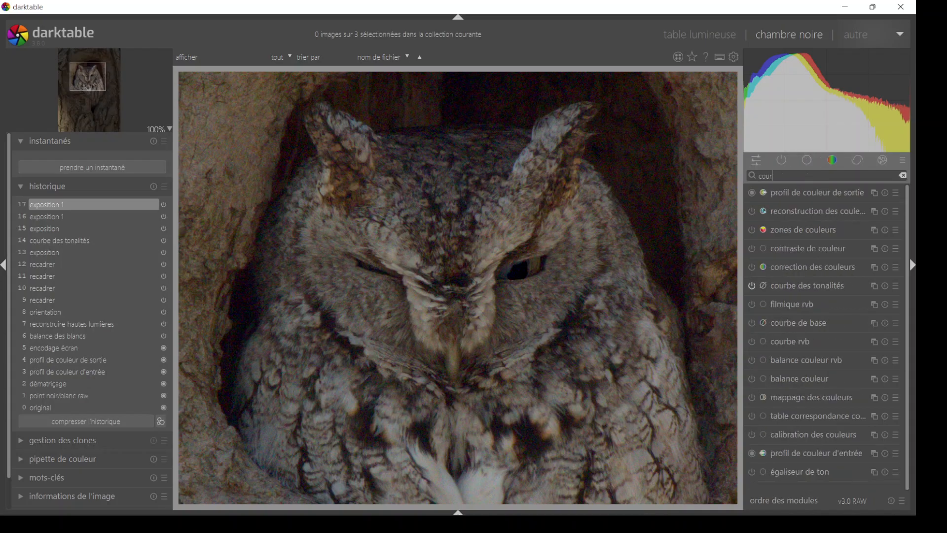
text(be)
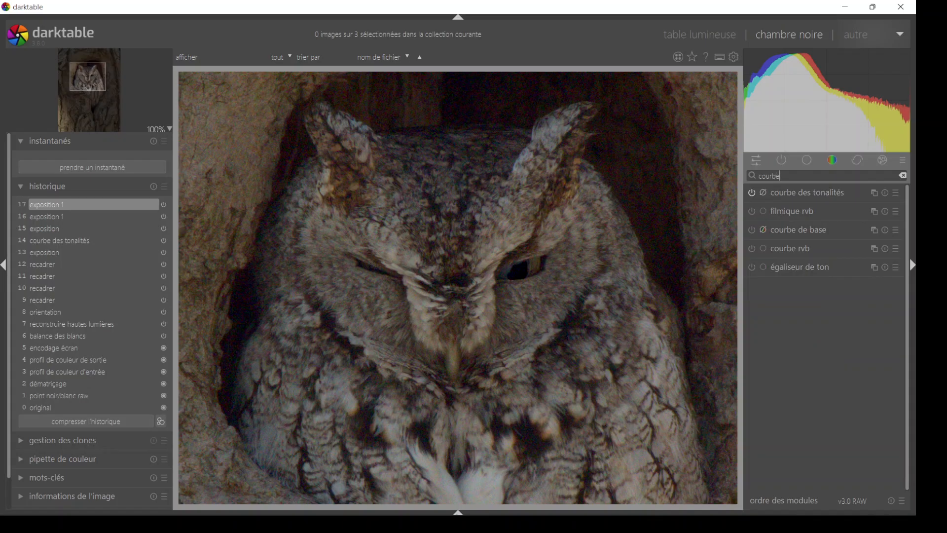
click(823, 192)
click(824, 192)
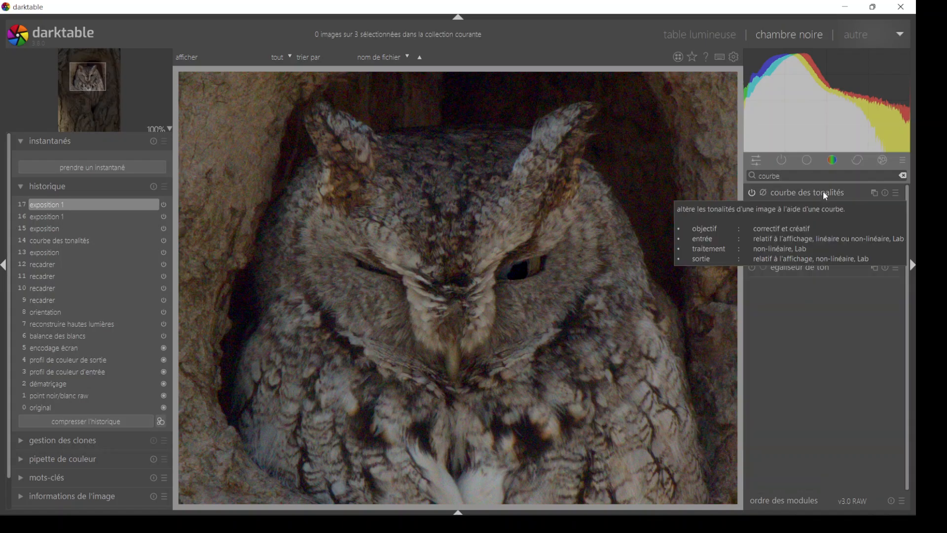
click(822, 193)
click(823, 193)
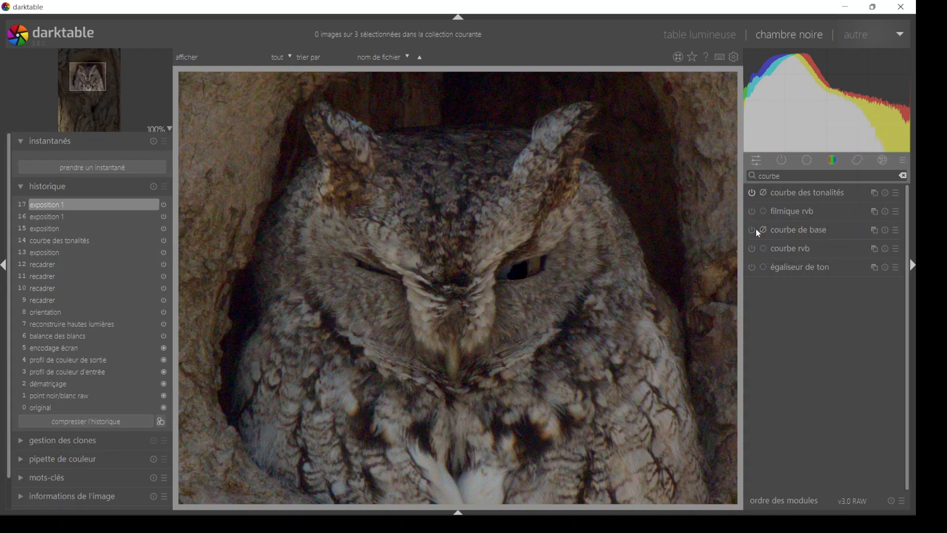
- Create a new tone curve instance and set its colour space to Lab with independent channels
click(875, 193)
click(854, 209)
click(870, 213)
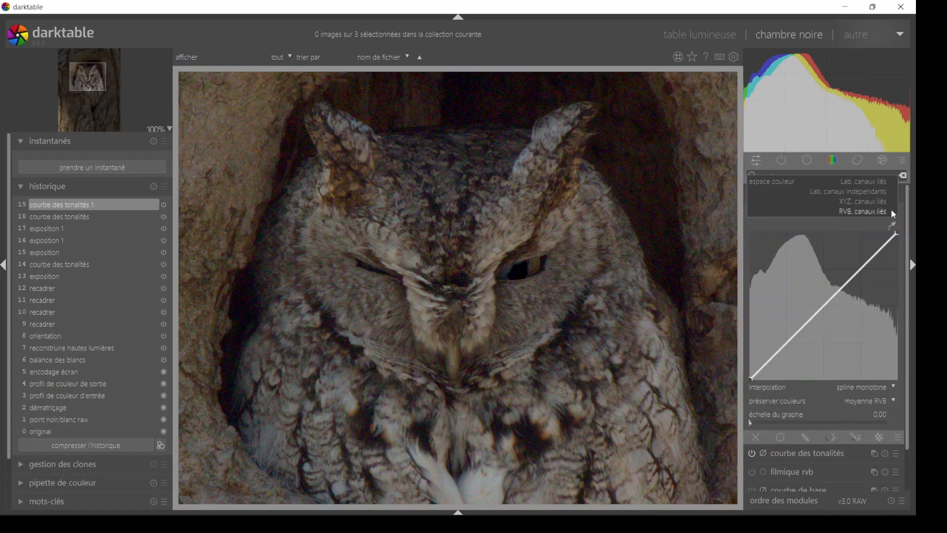
click(885, 196)
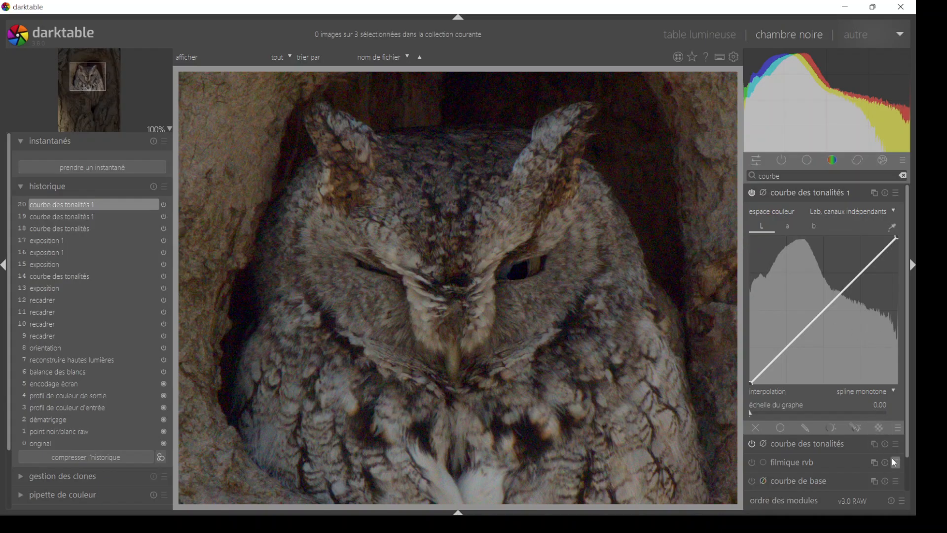
- Give the new tone curve a drawn mask with a closed path around the brown iris beside the pupil, working at 400%
scroll(816, 409, down, 3)
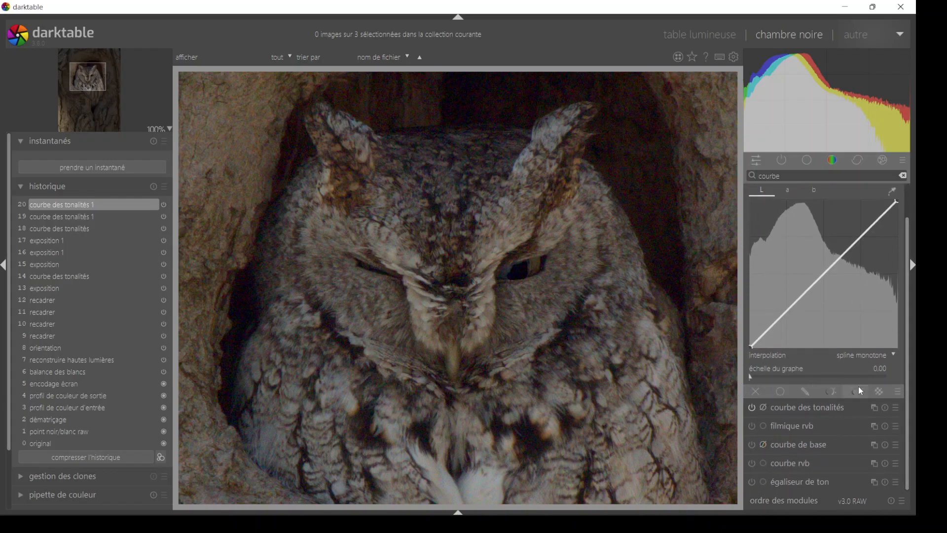
click(805, 392)
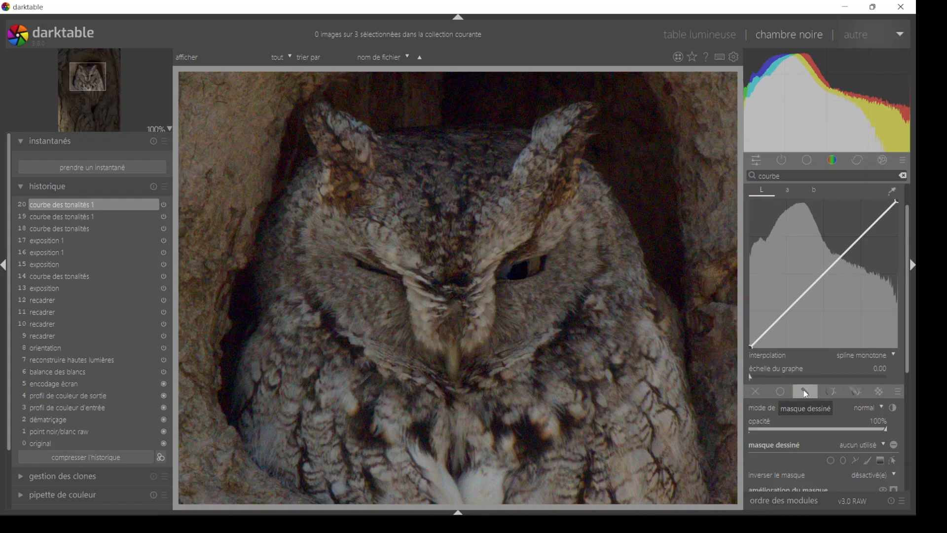
click(856, 460)
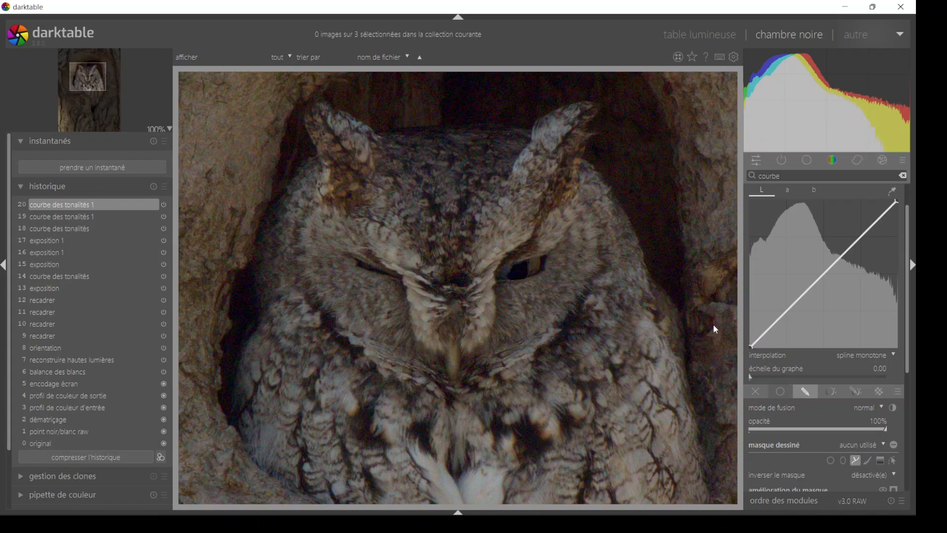
click(168, 129)
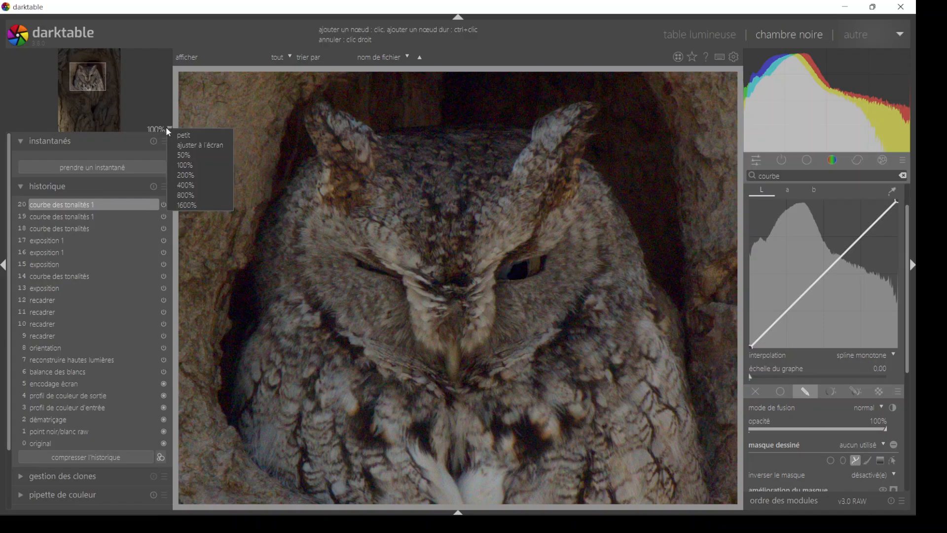
click(178, 186)
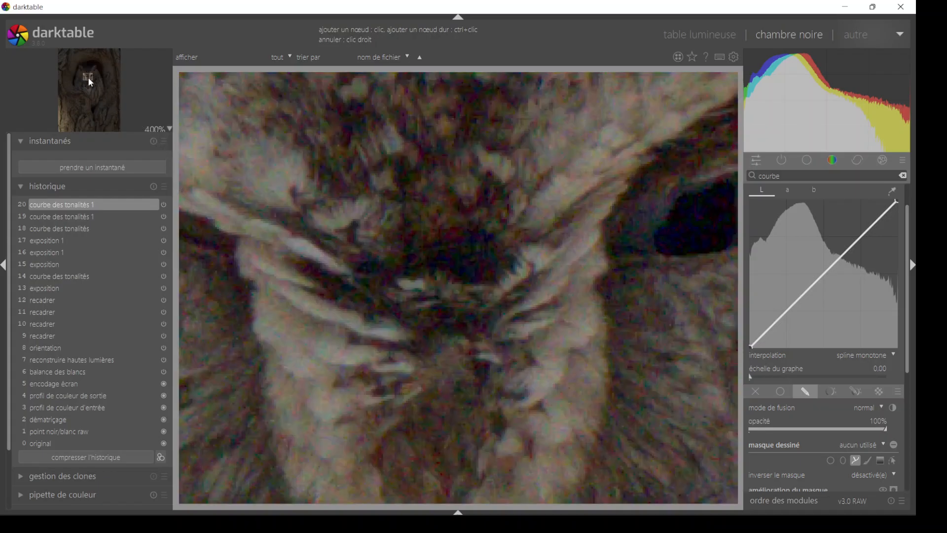
drag(87, 76, 89, 76)
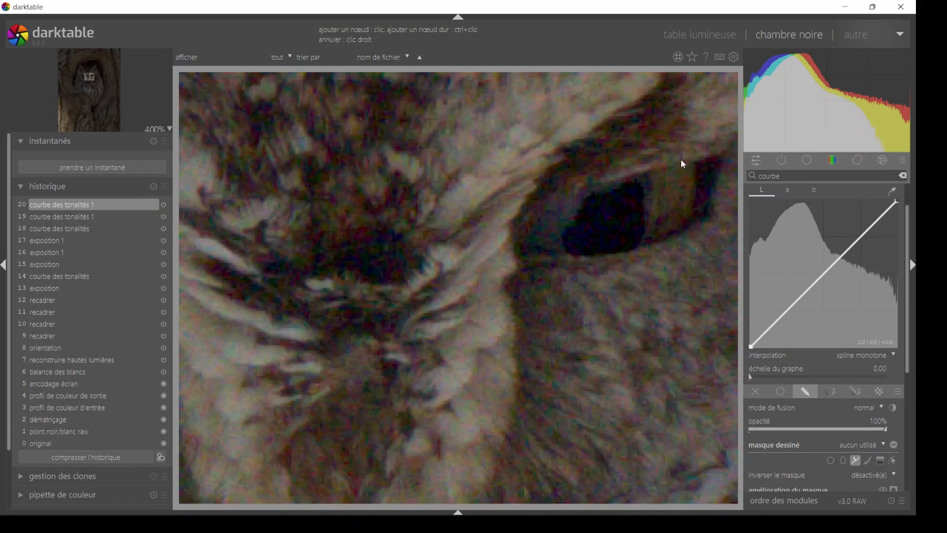
click(857, 462)
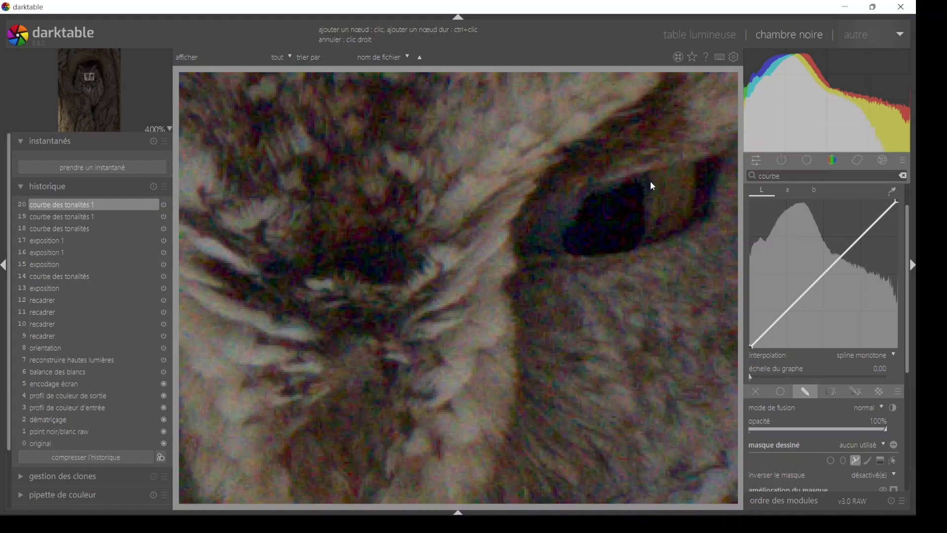
click(651, 207)
click(640, 242)
click(695, 219)
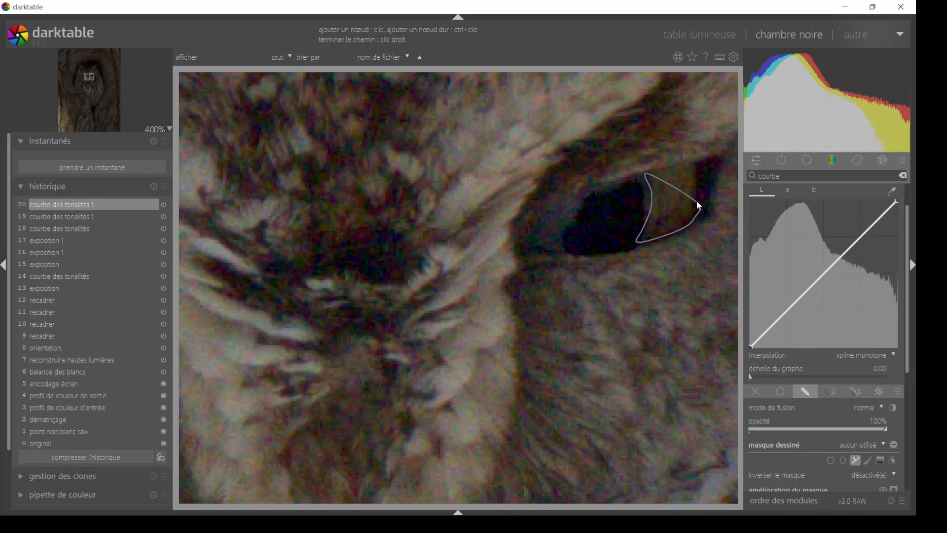
right_click(682, 167)
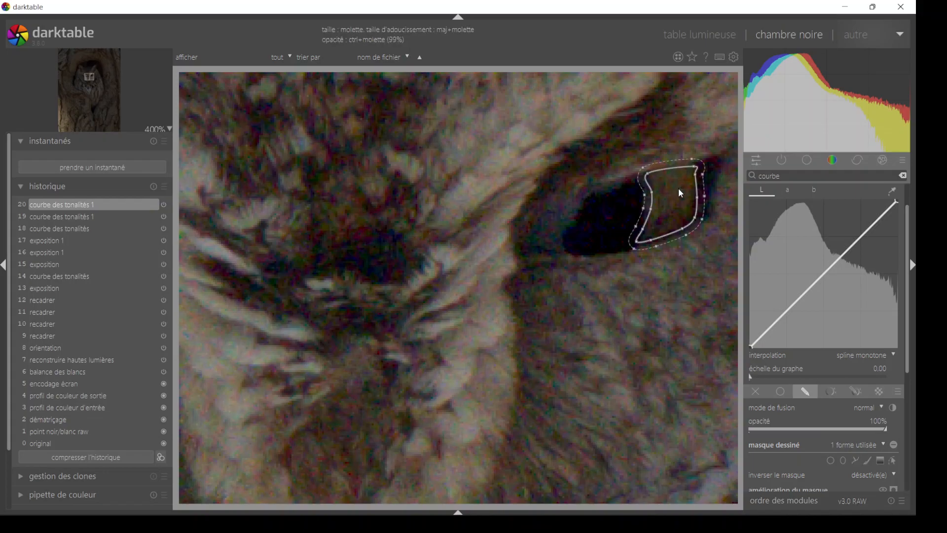
- Shrink the iris mask slightly, narrow its edge softening, and move its upper outer node to fit the iris
scroll(679, 196, down, 3)
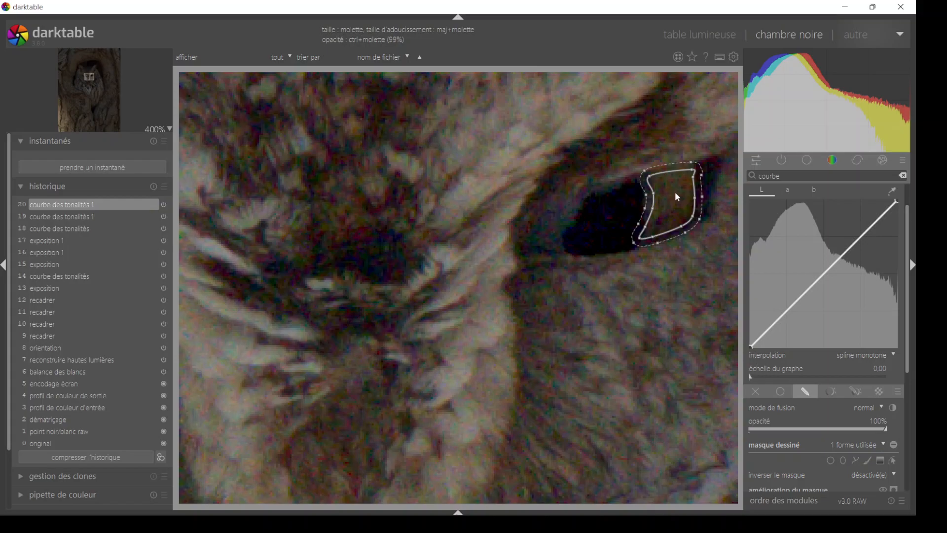
shift+scroll(675, 194, down, 2)
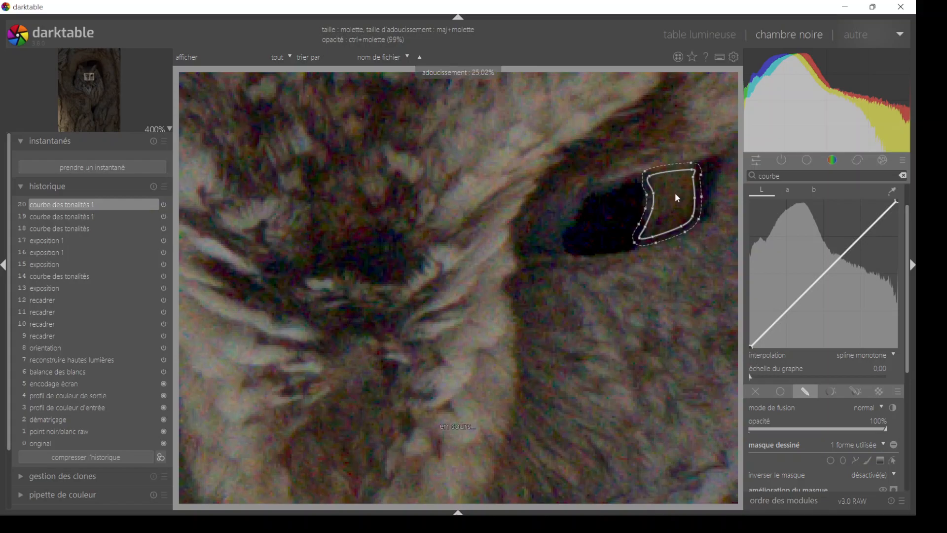
shift+scroll(675, 192, down, 3)
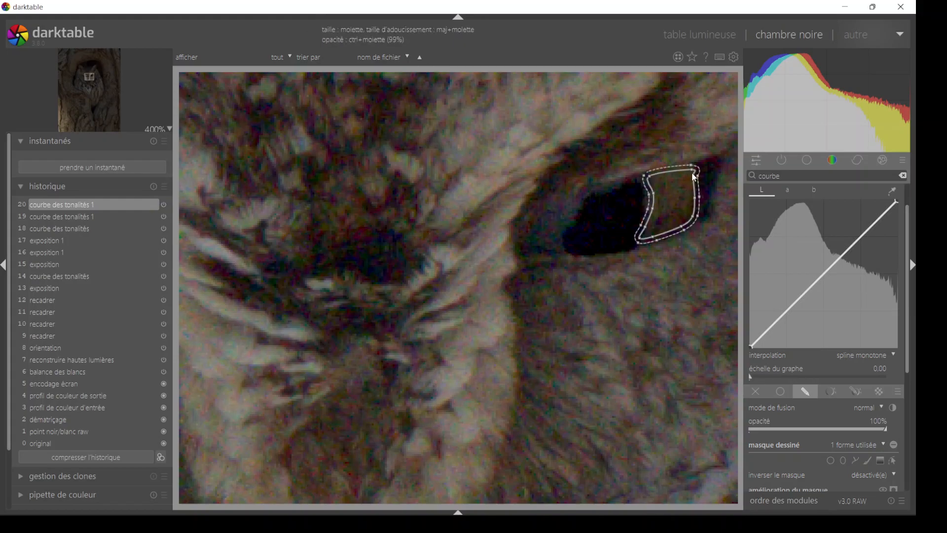
drag(690, 170, 686, 170)
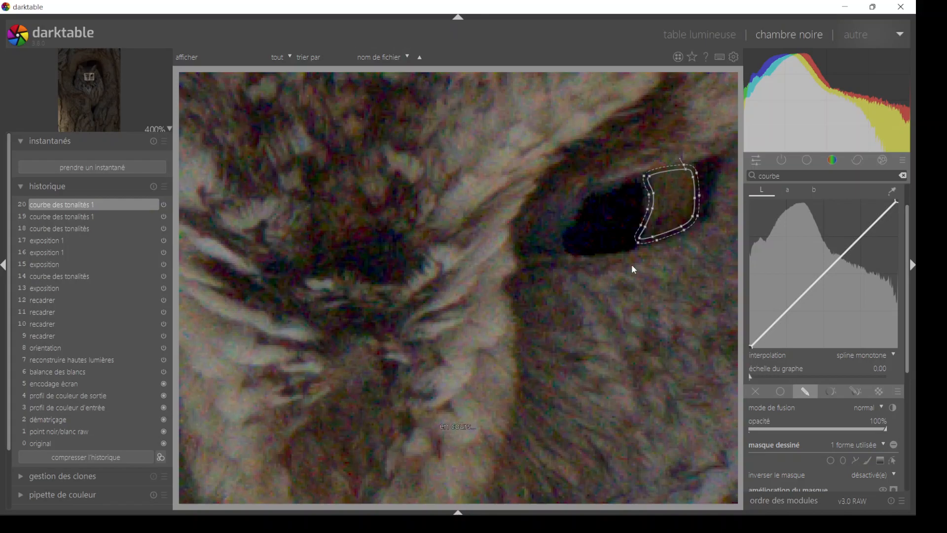
click(640, 241)
click(895, 461)
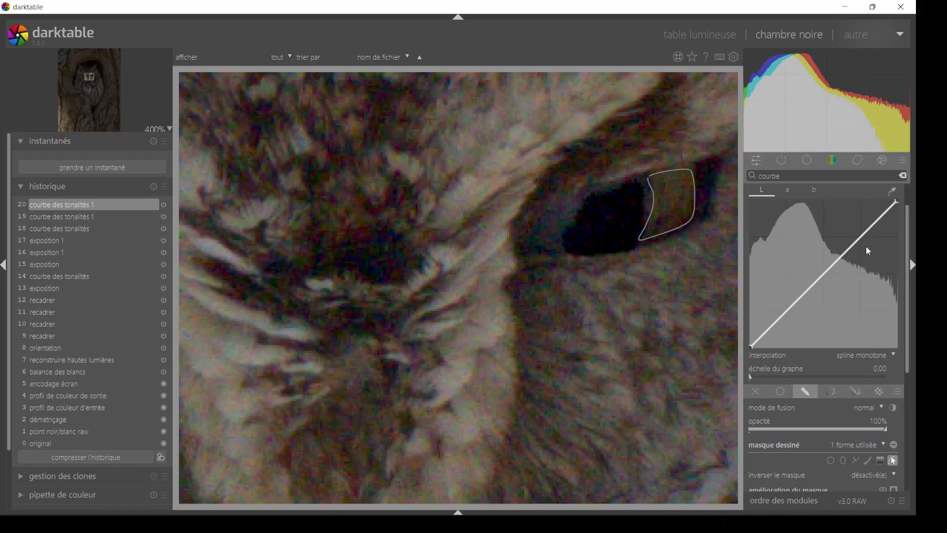
- Hide the iris mask's outline and sample the iris with the colour picker to locate its tone on the L curve
drag(906, 234, 915, 190)
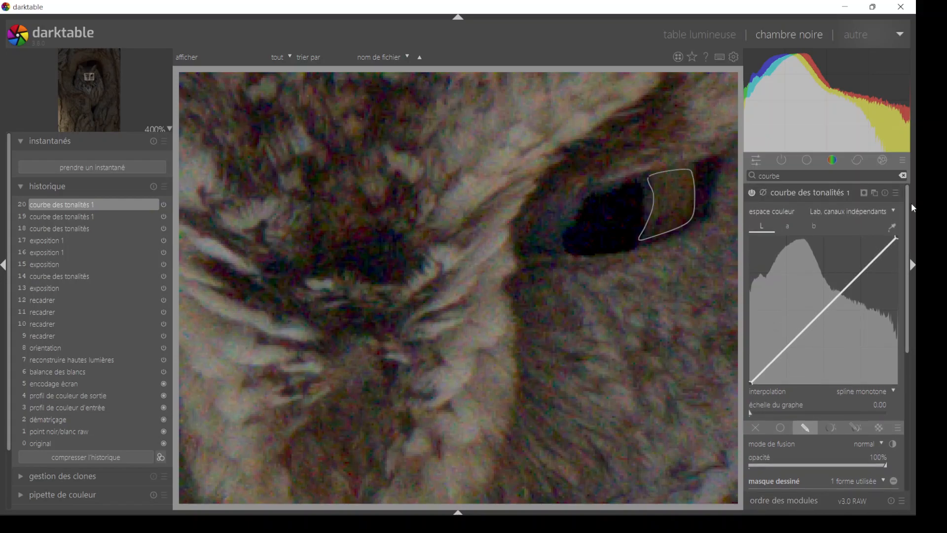
drag(908, 301, 915, 380)
click(895, 356)
drag(908, 348, 910, 274)
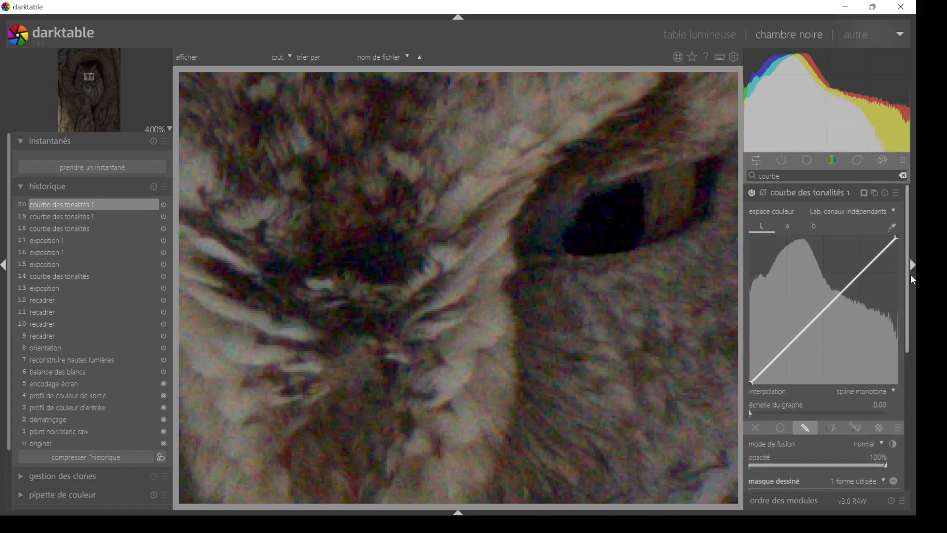
click(892, 228)
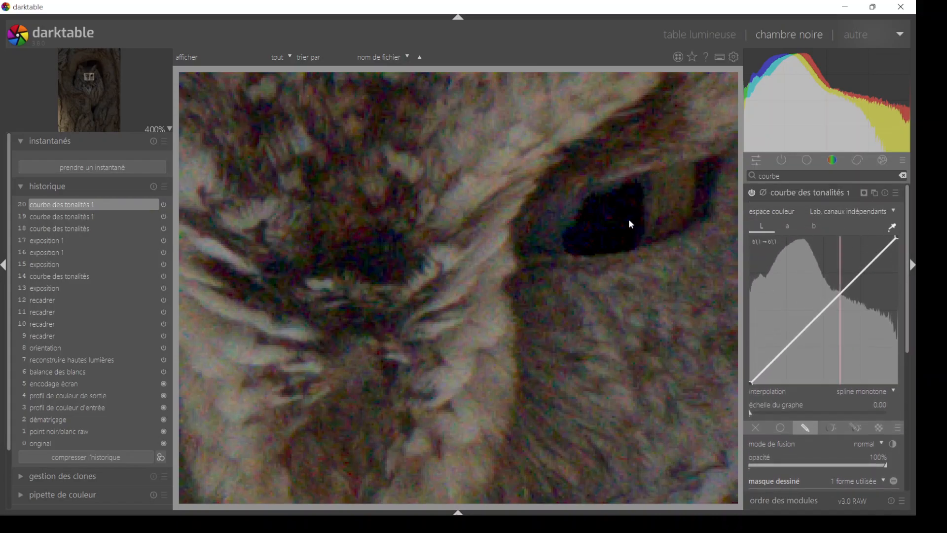
click(669, 194)
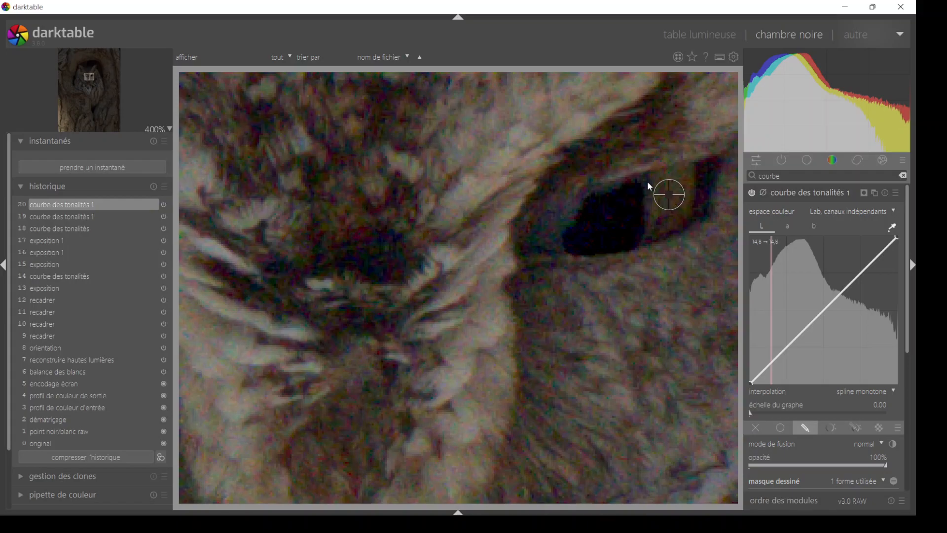
- Brighten the iris by raising the L curve at the sampled tone, anchoring it with nodes on both sides, and compare with the module off
click(770, 362)
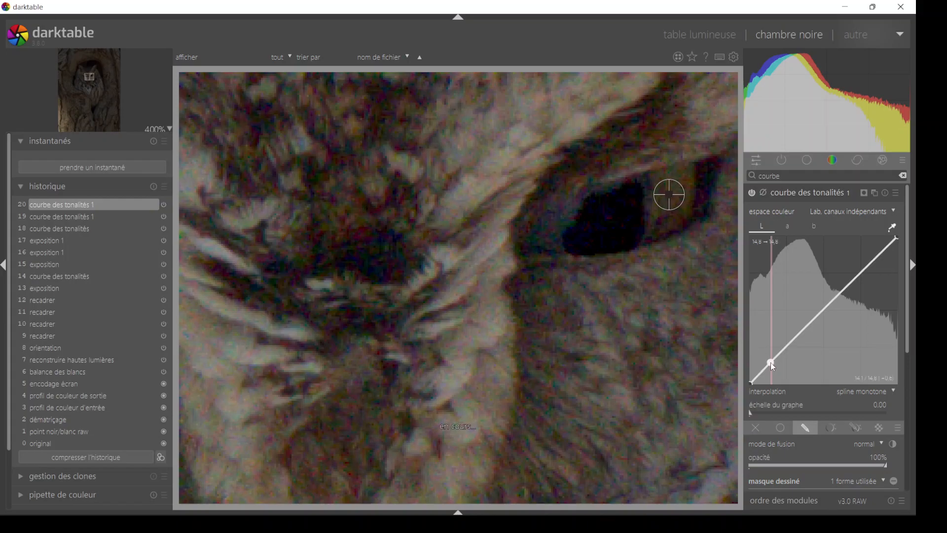
click(895, 228)
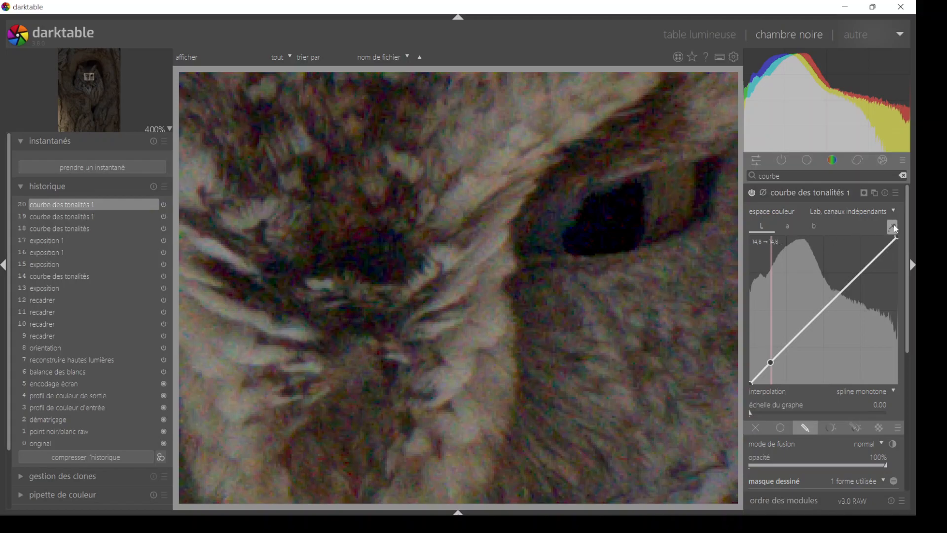
right_click(791, 341)
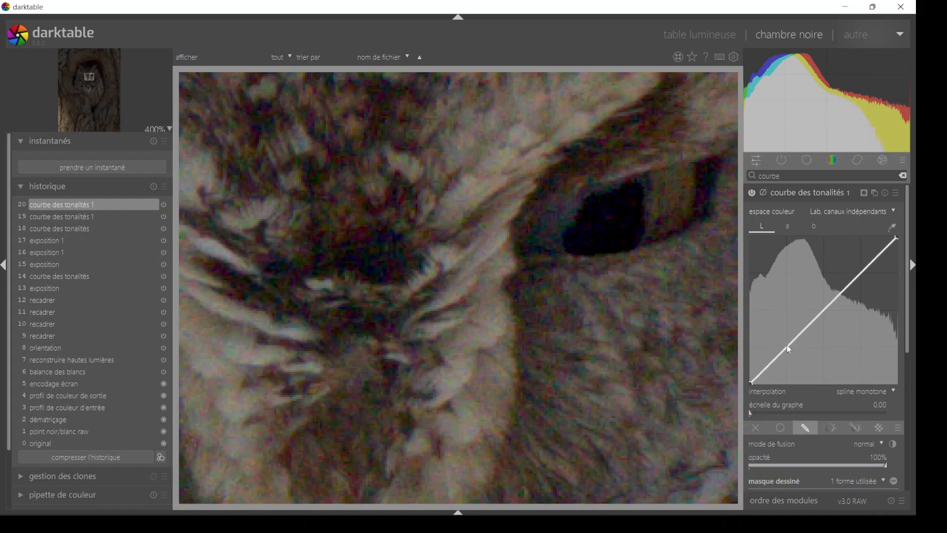
drag(773, 355, 773, 350)
click(790, 336)
click(762, 371)
scroll(791, 338, up, 2)
drag(776, 354, 792, 330)
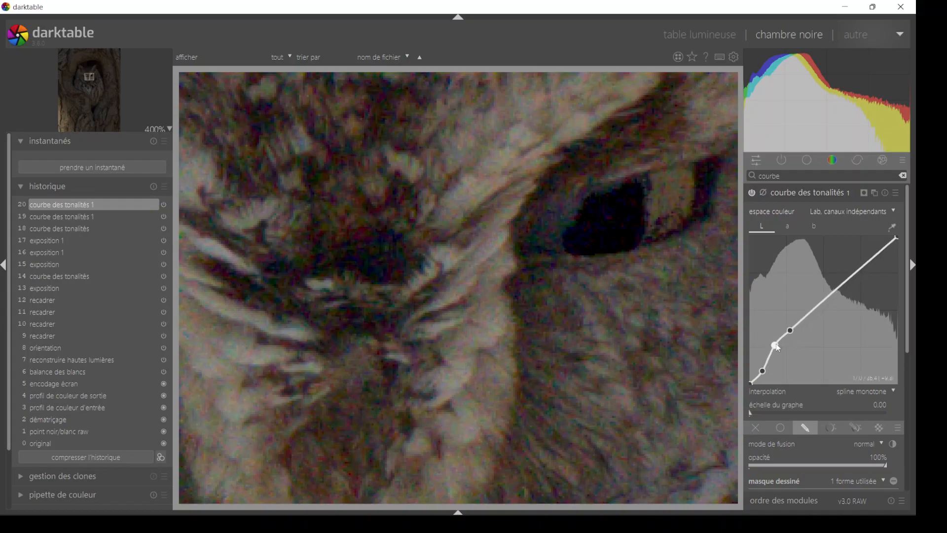
scroll(774, 342, up, 3)
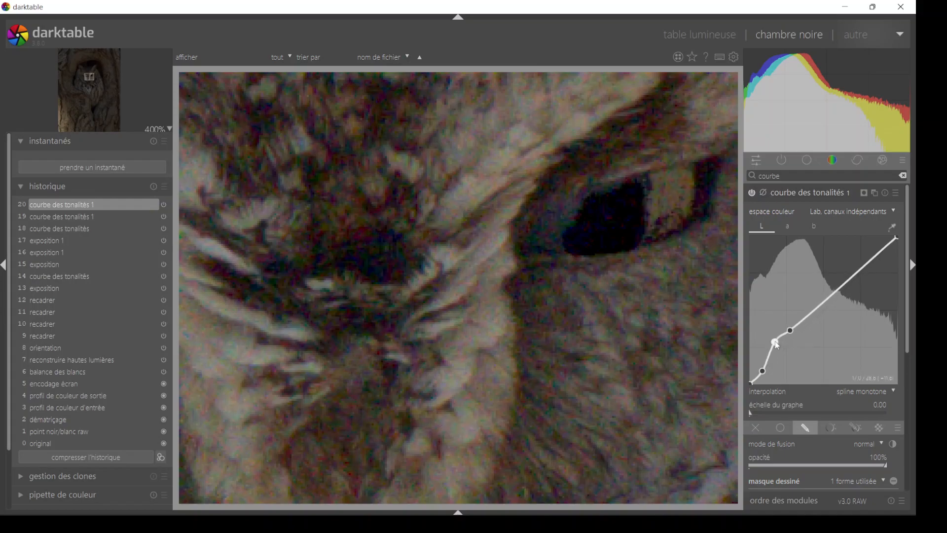
click(752, 193)
click(753, 192)
- Add a second closed path to the tone curve's drawn mask around the iris area between the pupil and the beak
scroll(908, 360, down, 4)
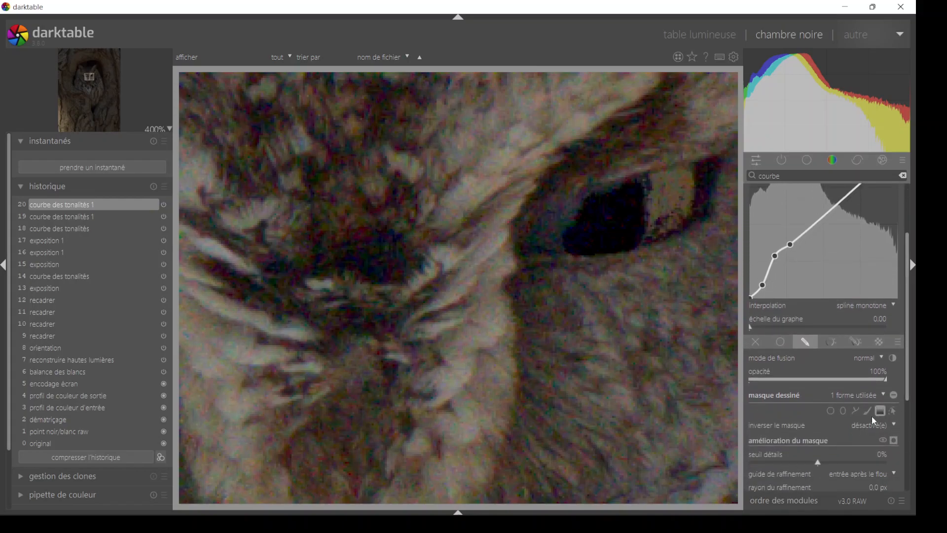
click(857, 411)
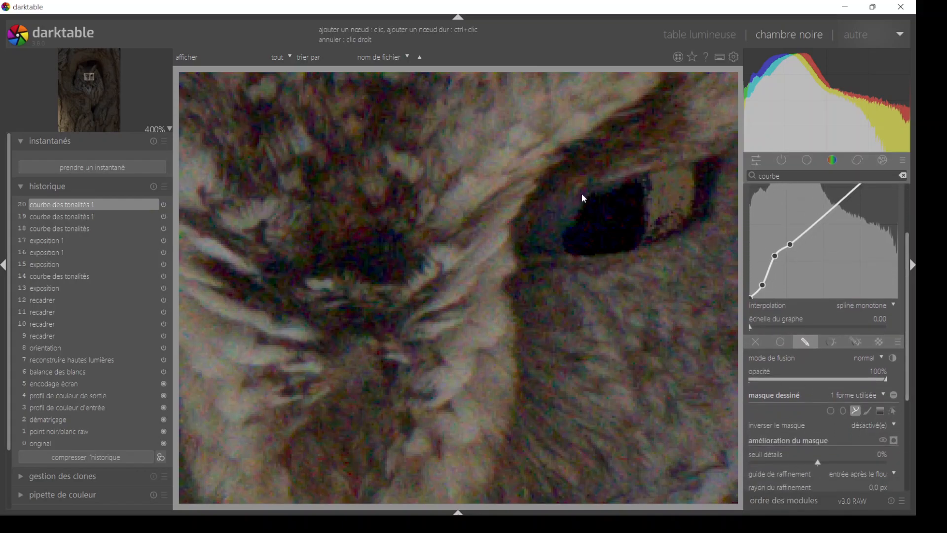
click(568, 227)
click(571, 255)
click(529, 245)
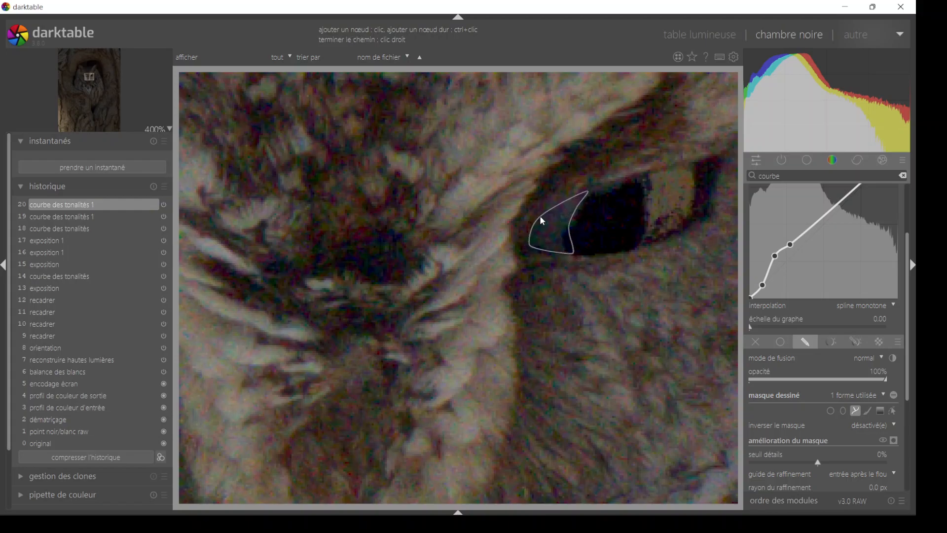
click(540, 215)
right_click(540, 215)
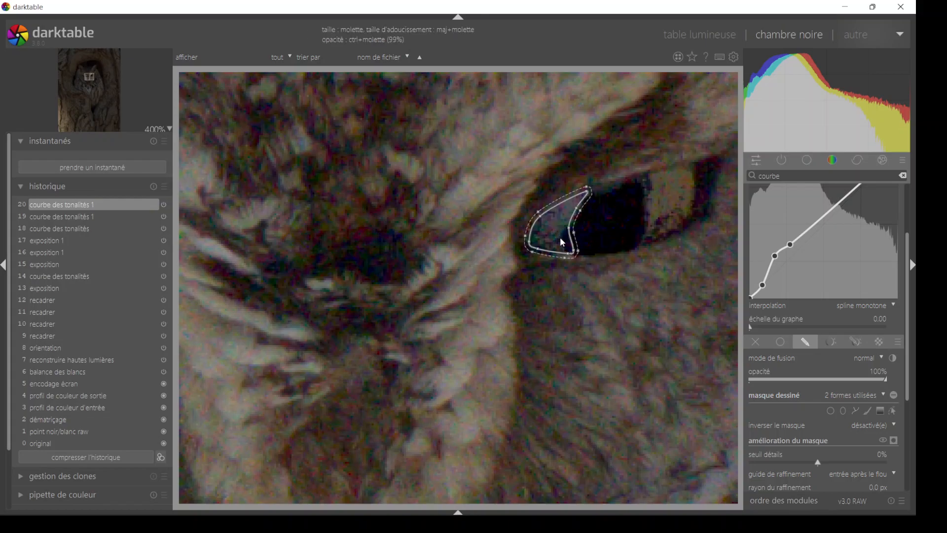
- With the mask displayed, set its blur radius to 2.1 px and mask opacity to -81%, then hide the mask and its outlines
scroll(905, 306, down, 5)
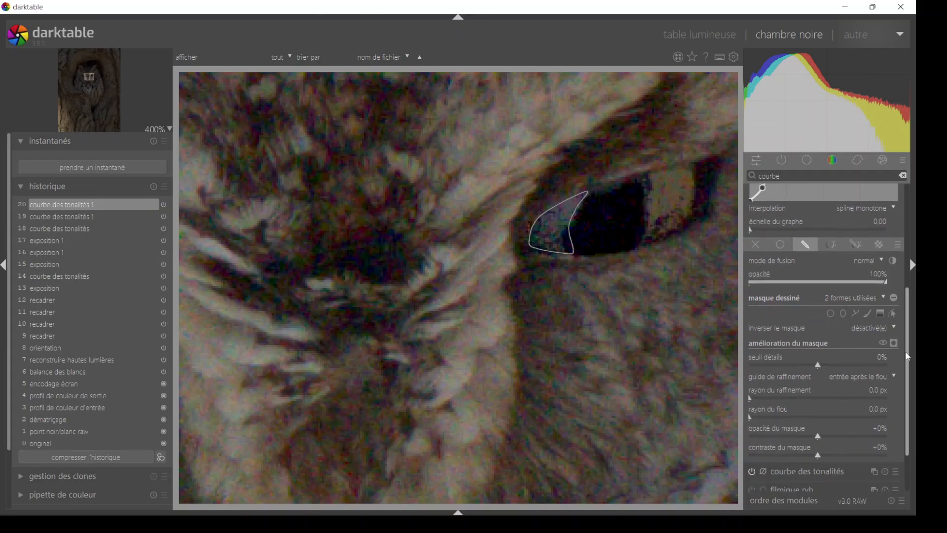
click(894, 332)
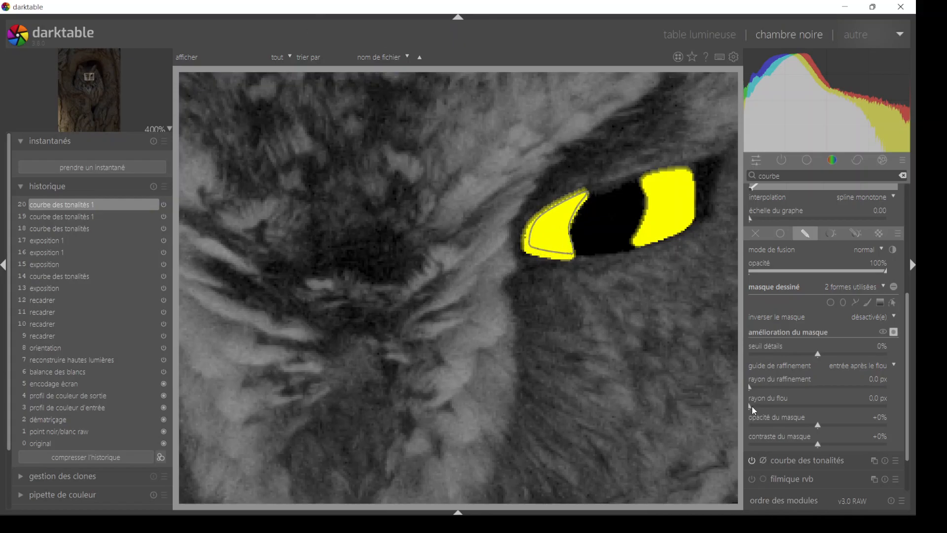
drag(817, 426, 753, 408)
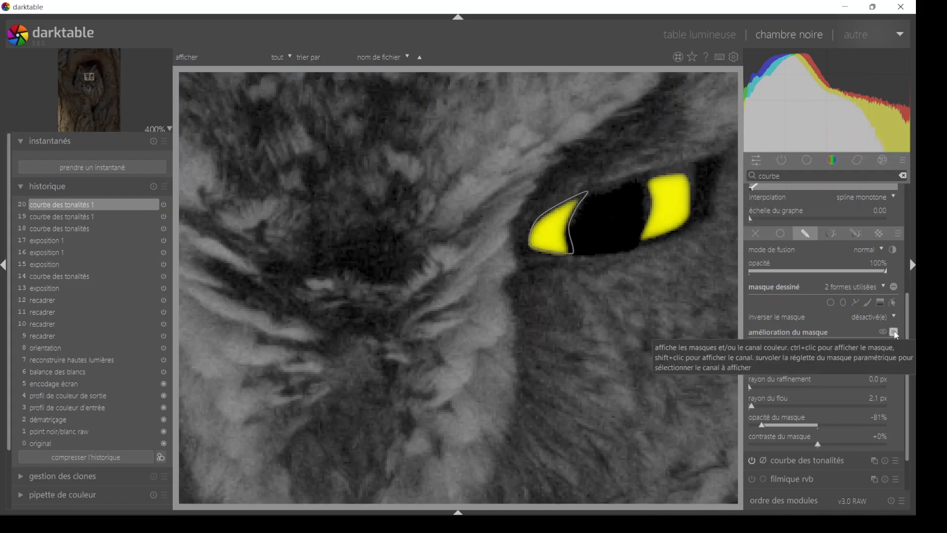
click(894, 332)
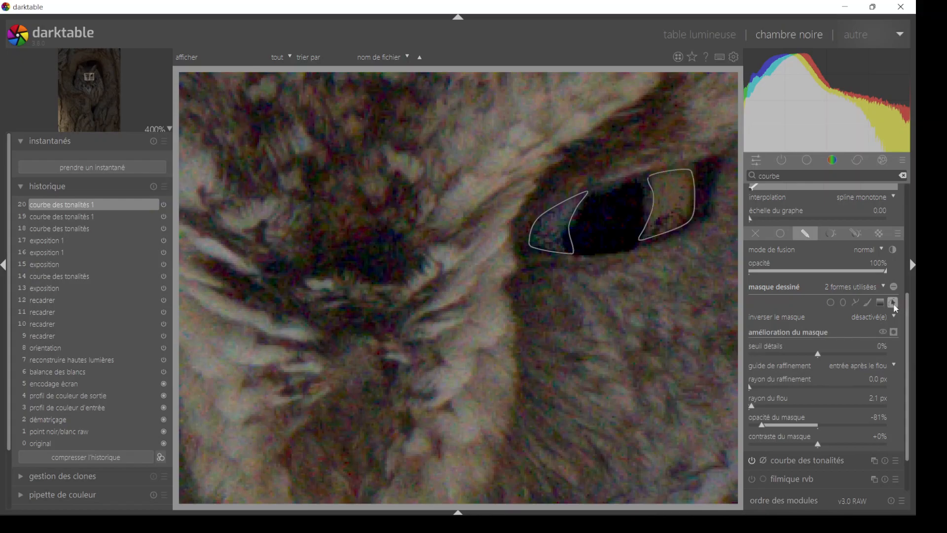
click(895, 306)
- Steepen the iris's b channel curve by moving both ends inward and raising the middle node to shift the colour strongly towards yellow
drag(908, 298, 910, 205)
click(793, 229)
click(821, 228)
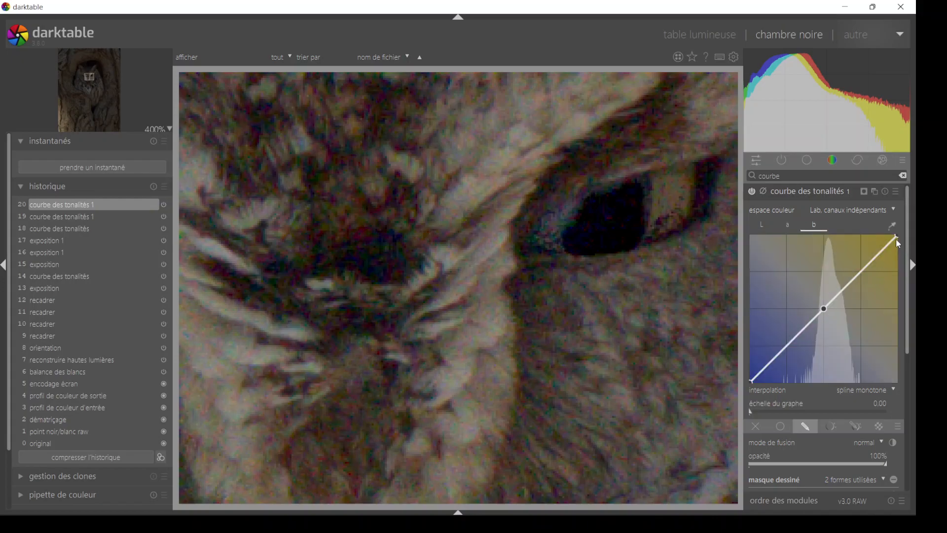
drag(896, 237, 868, 239)
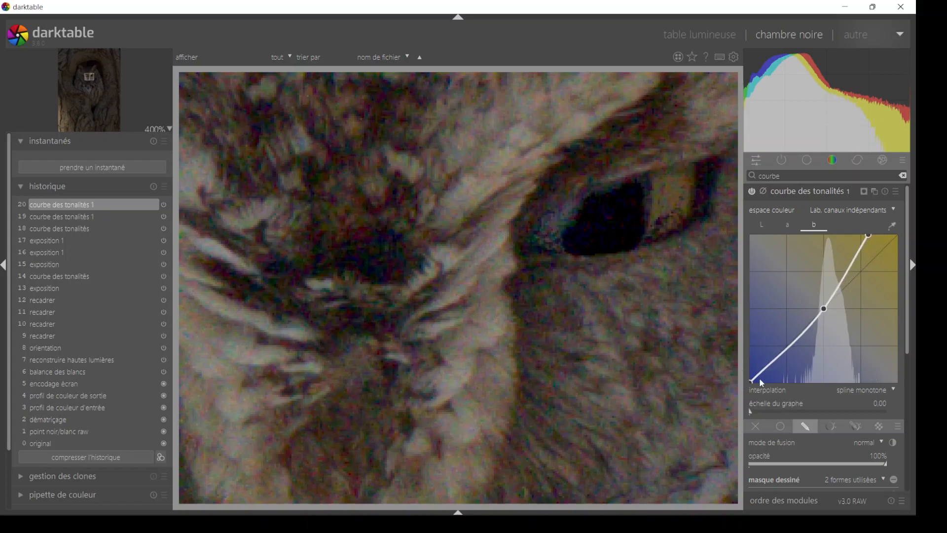
drag(760, 381, 785, 393)
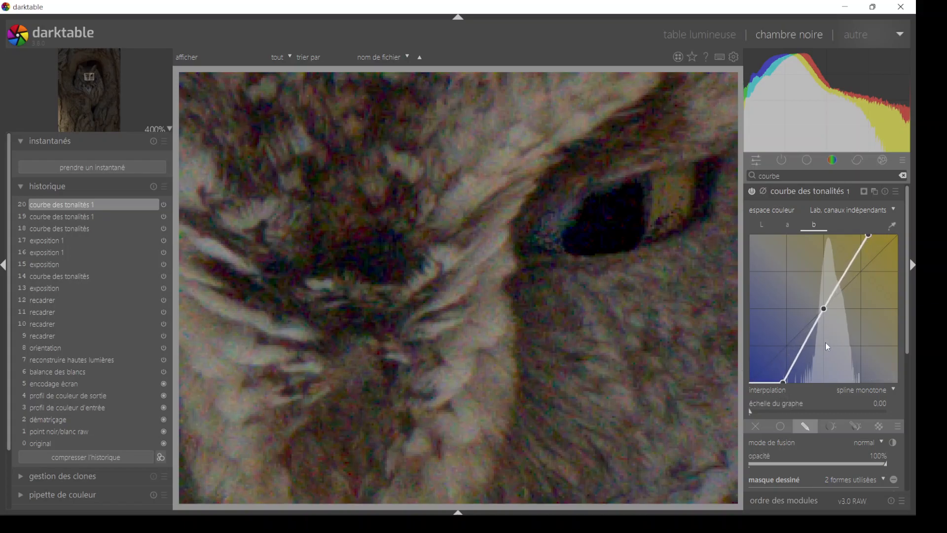
drag(825, 307, 827, 271)
drag(869, 238, 853, 235)
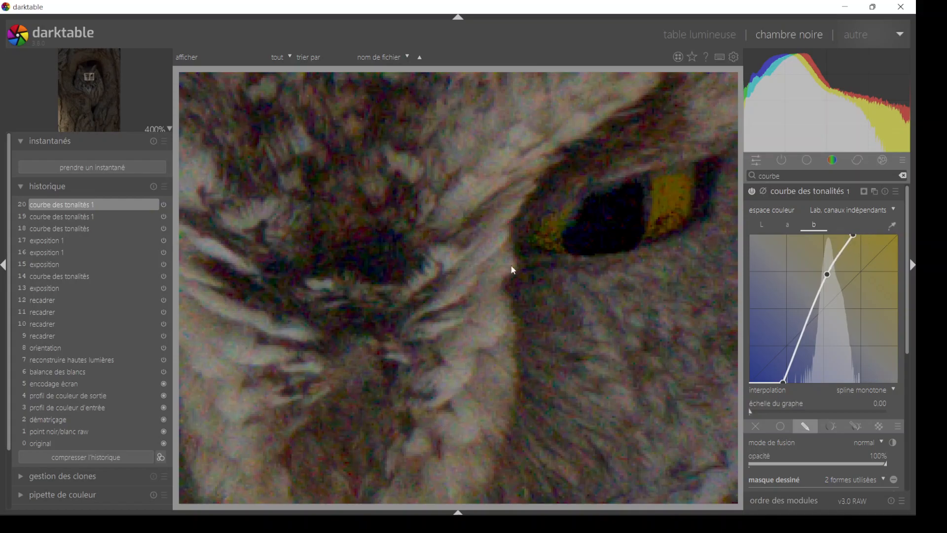
- Compare the owl at 100% with and without the iris tone curve, then collapse the module and view the whole picture
click(167, 130)
click(177, 168)
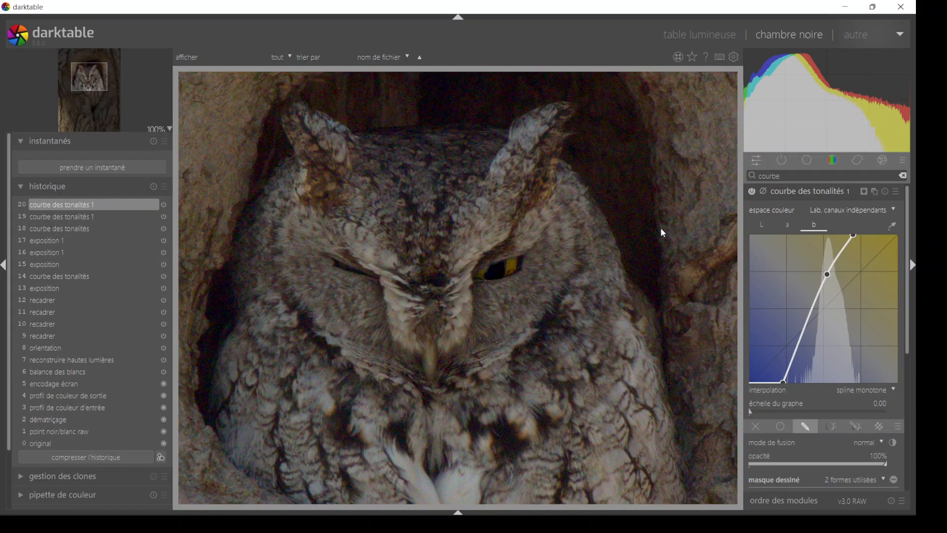
click(753, 192)
click(753, 191)
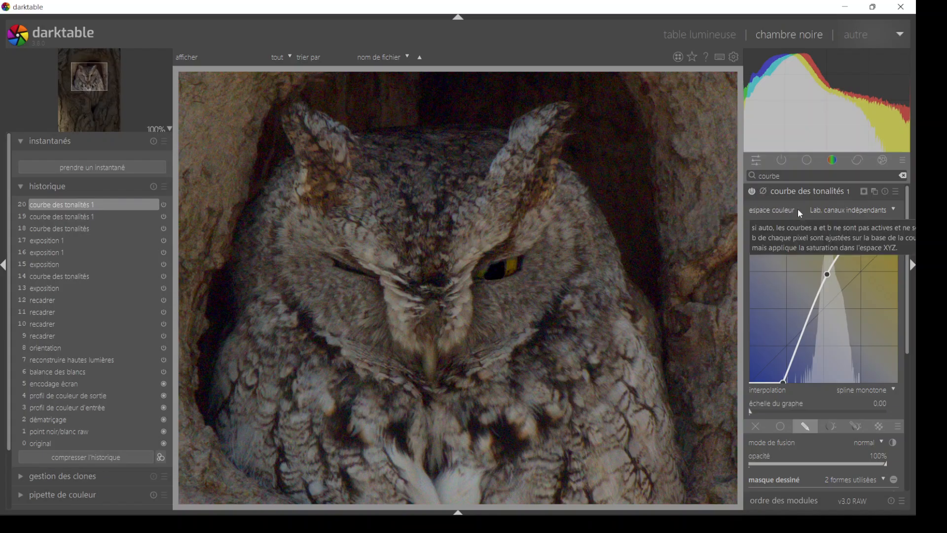
click(802, 194)
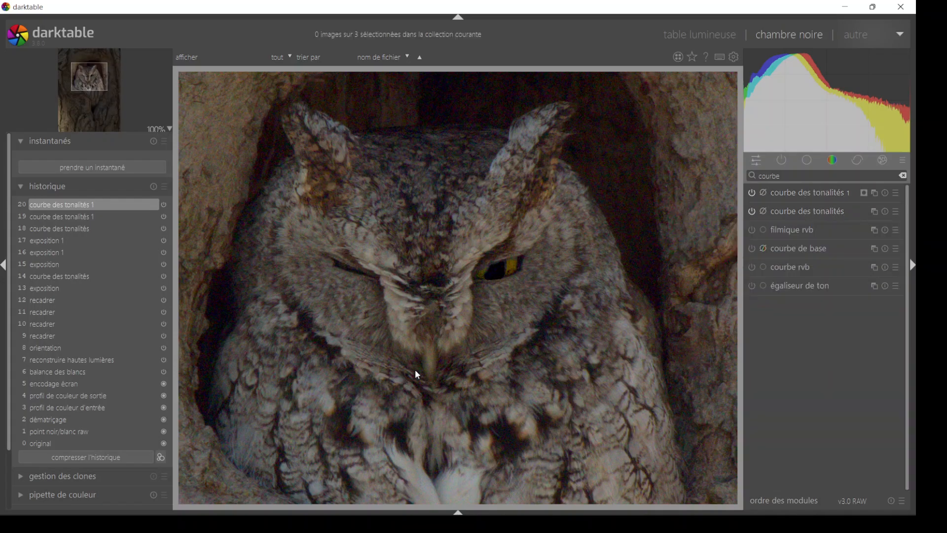
scroll(481, 318, down, 5)
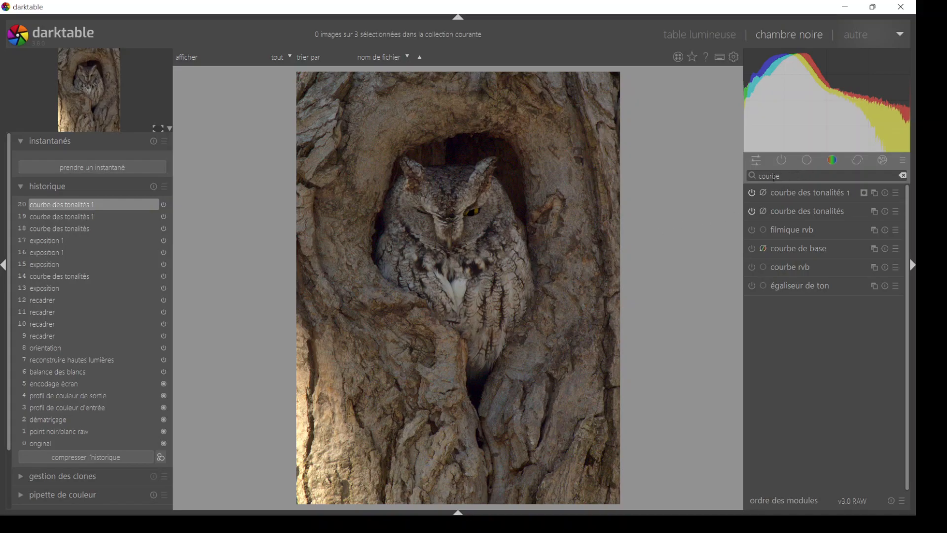
- Create another exposure instance and give it a drawn mask with an ellipse placed over the owl
click(807, 166)
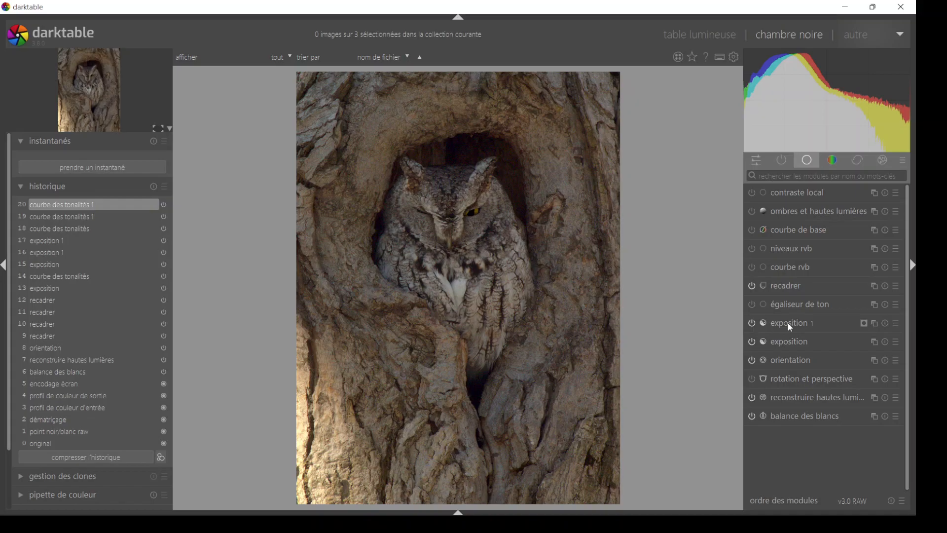
click(876, 323)
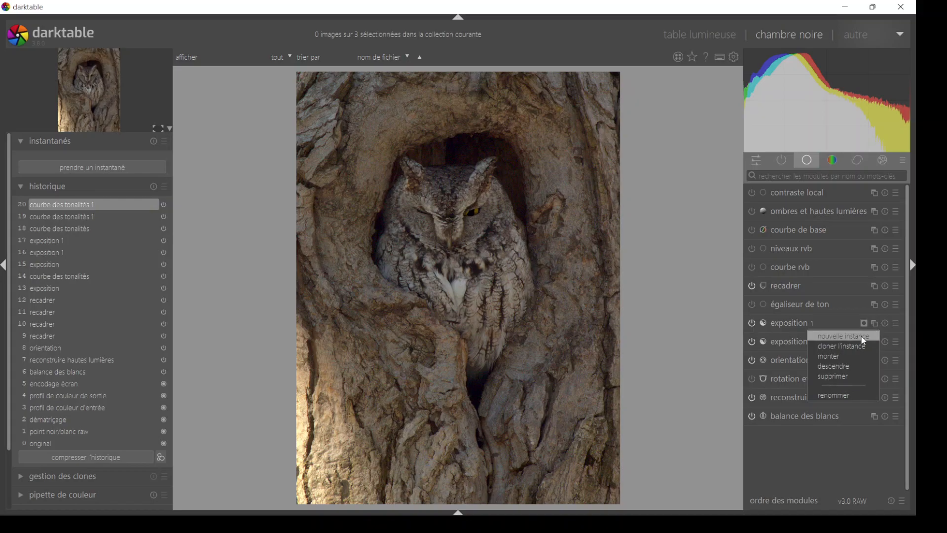
click(844, 336)
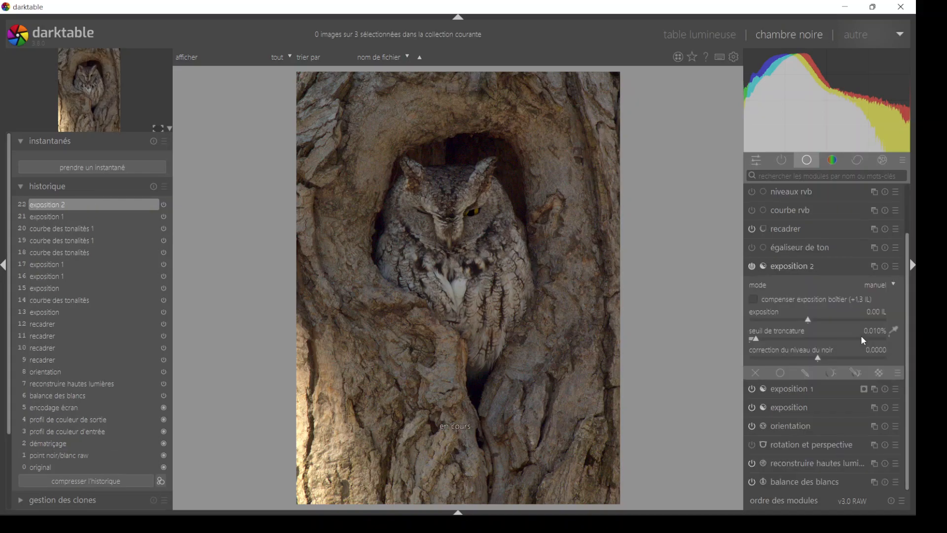
click(806, 372)
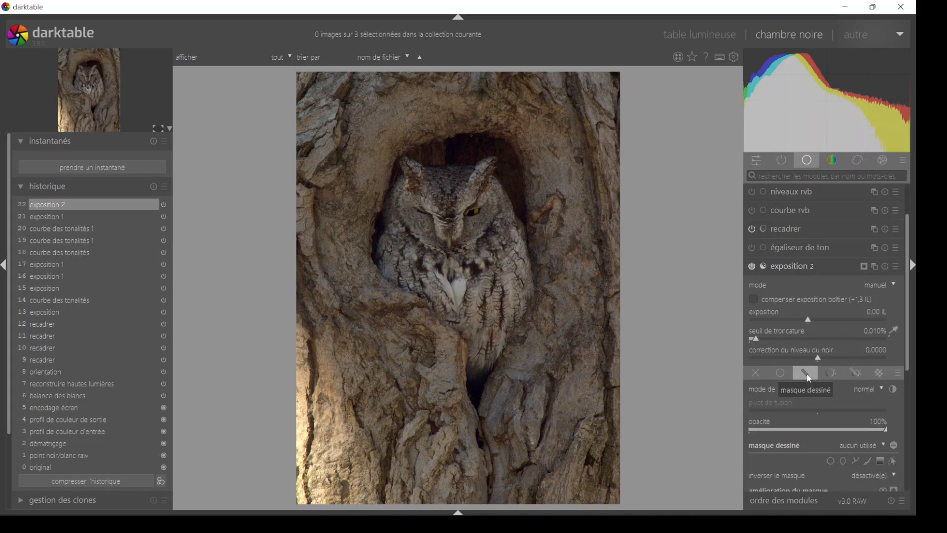
click(845, 460)
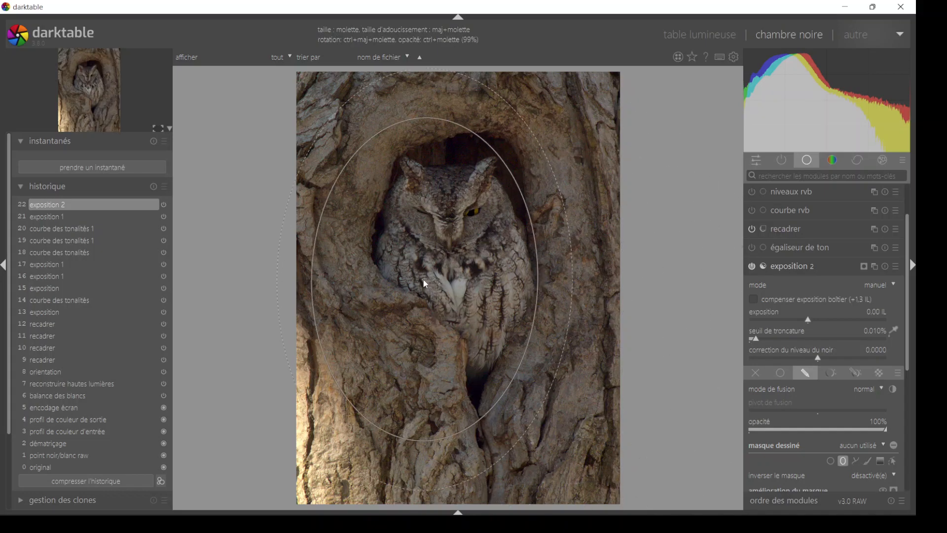
click(445, 287)
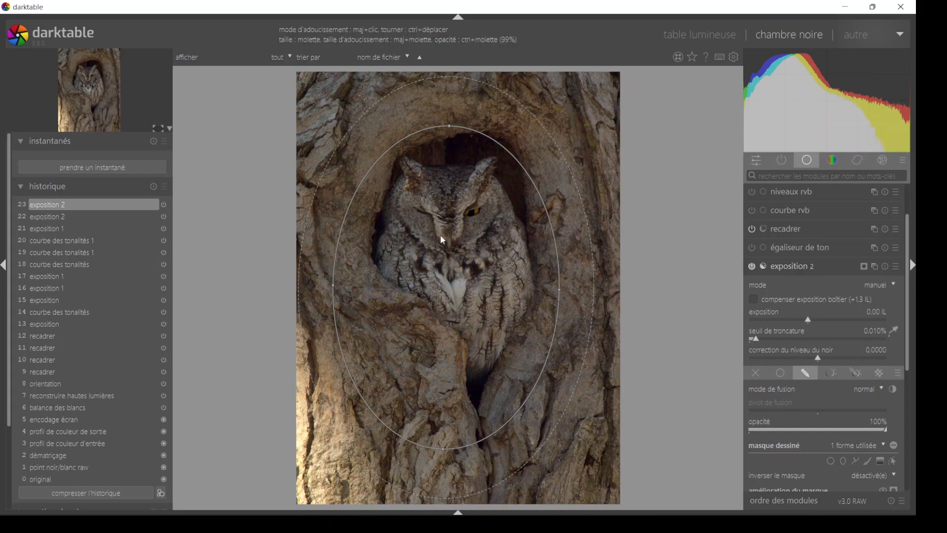
- Shrink the ellipse mask and reposition it so that it closely surrounds the owl in its hollow
mouse_move(448, 126)
mouse_down()
mouse_move(445, 102)
mouse_move(442, 200)
mouse_move(441, 124)
mouse_up()
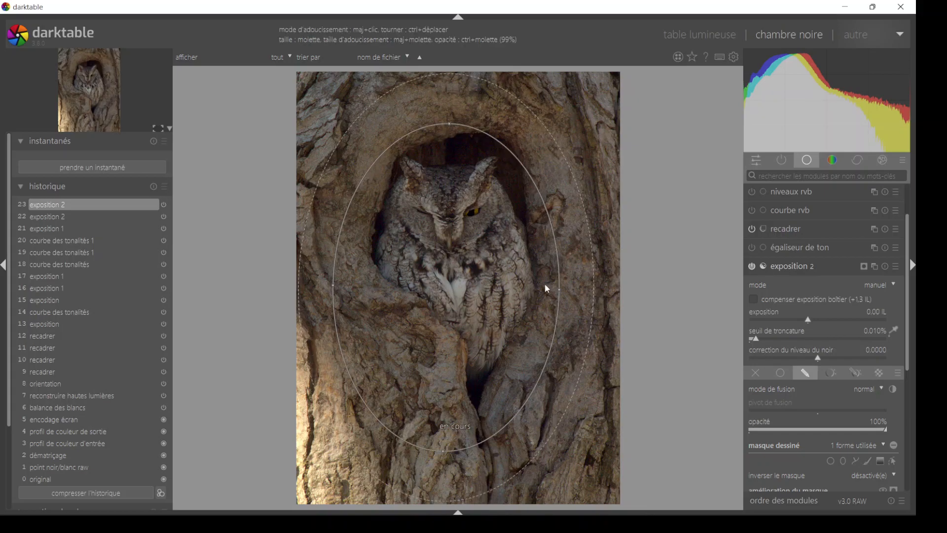
mouse_move(556, 292)
mouse_down()
mouse_move(593, 288)
mouse_move(553, 281)
mouse_move(562, 289)
mouse_up()
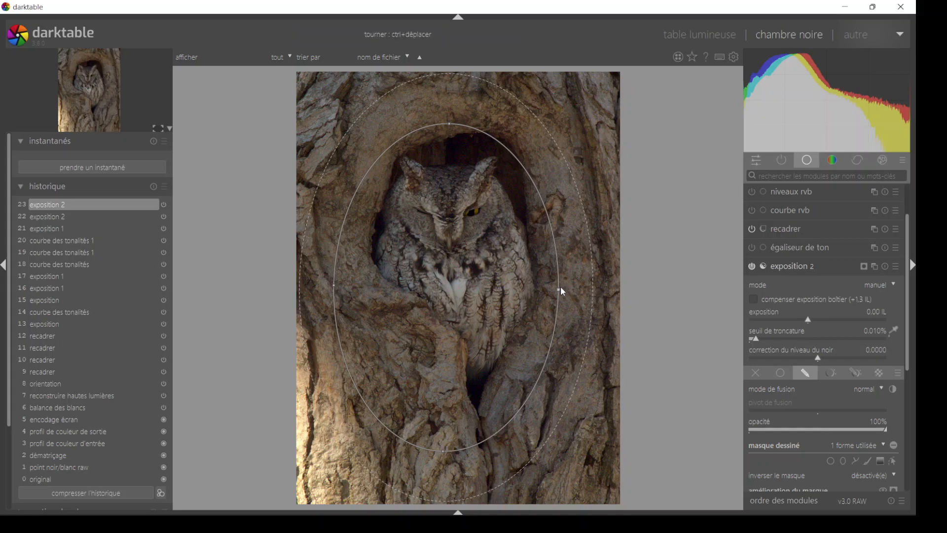
mouse_move(561, 293)
mouse_down()
mouse_move(569, 284)
mouse_move(528, 306)
mouse_move(568, 281)
mouse_move(560, 303)
mouse_move(565, 286)
mouse_move(567, 294)
mouse_up()
drag(491, 301, 493, 307)
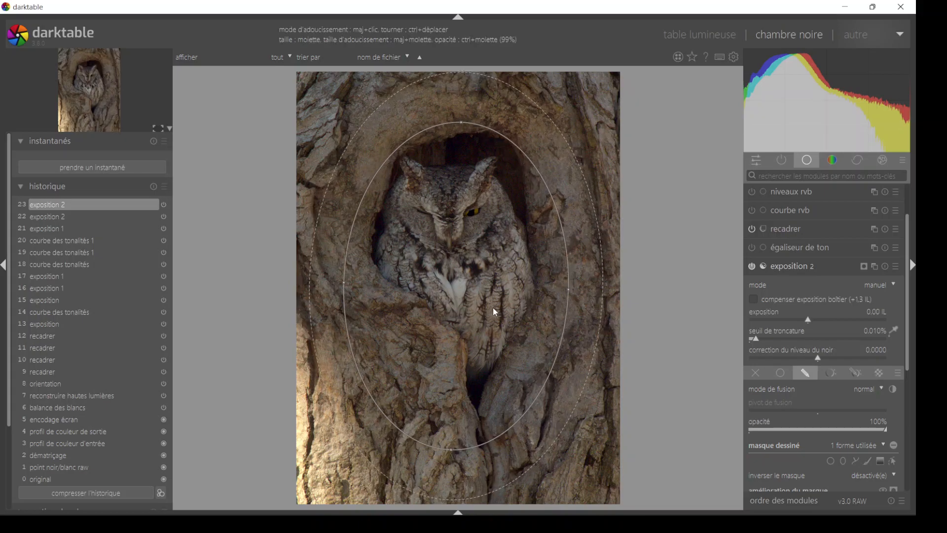
scroll(487, 310, up, 3)
scroll(488, 310, down, 10)
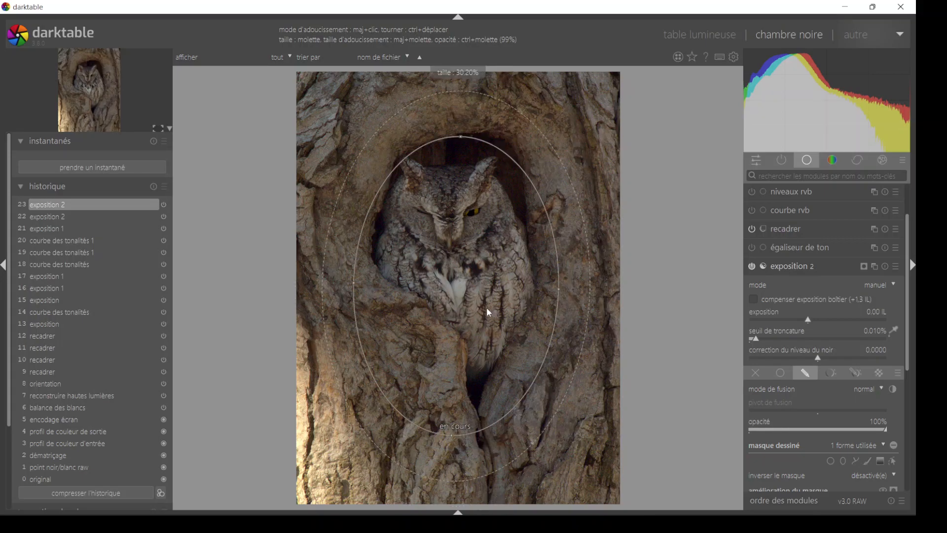
drag(477, 313, 474, 299)
scroll(473, 300, up, 1)
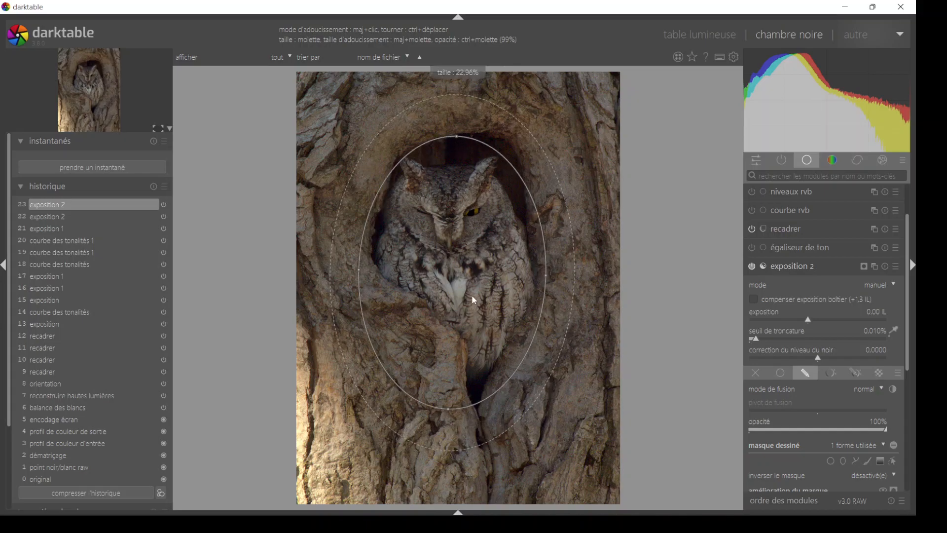
scroll(474, 300, down, 1)
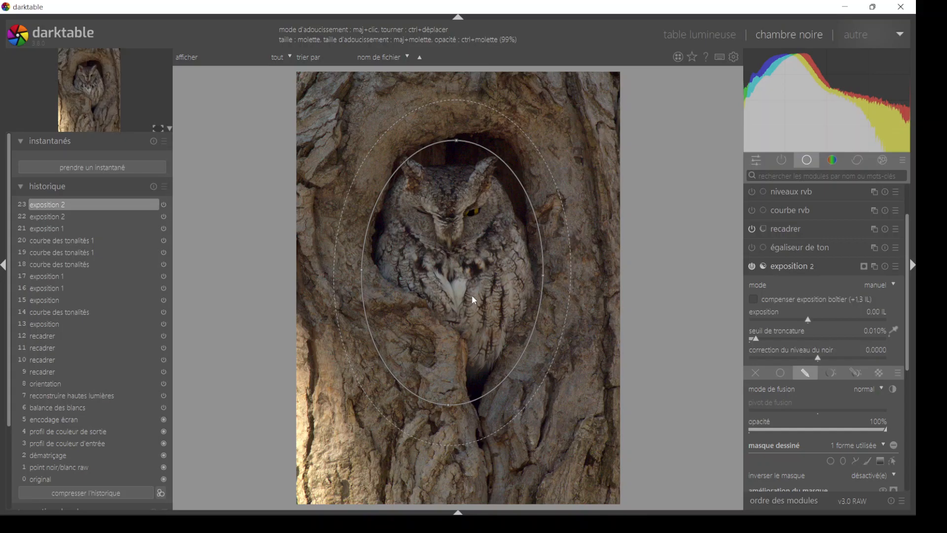
scroll(473, 297, up, 4)
scroll(472, 297, up, 1)
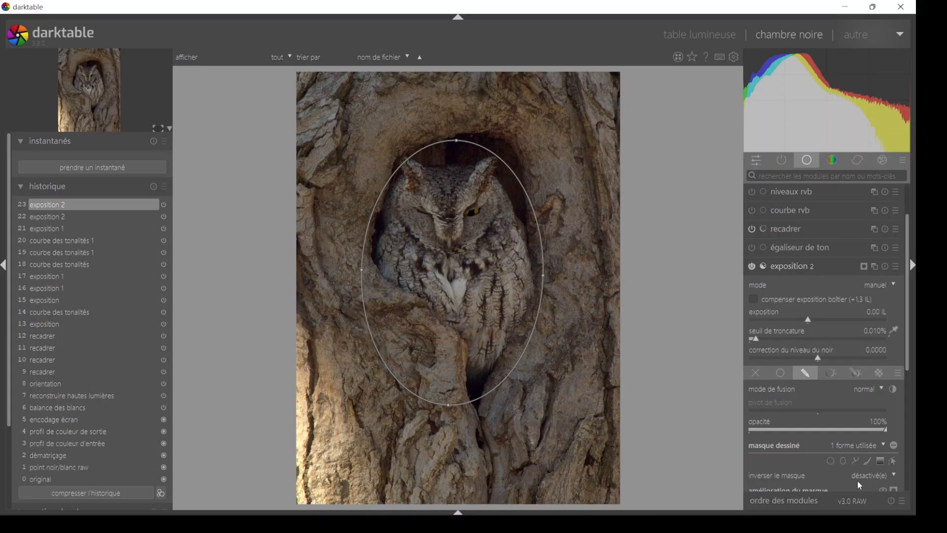
- Preview the new exposure instance's ellipse mask over the picture and check the mask of the exposition 1 instance
click(865, 267)
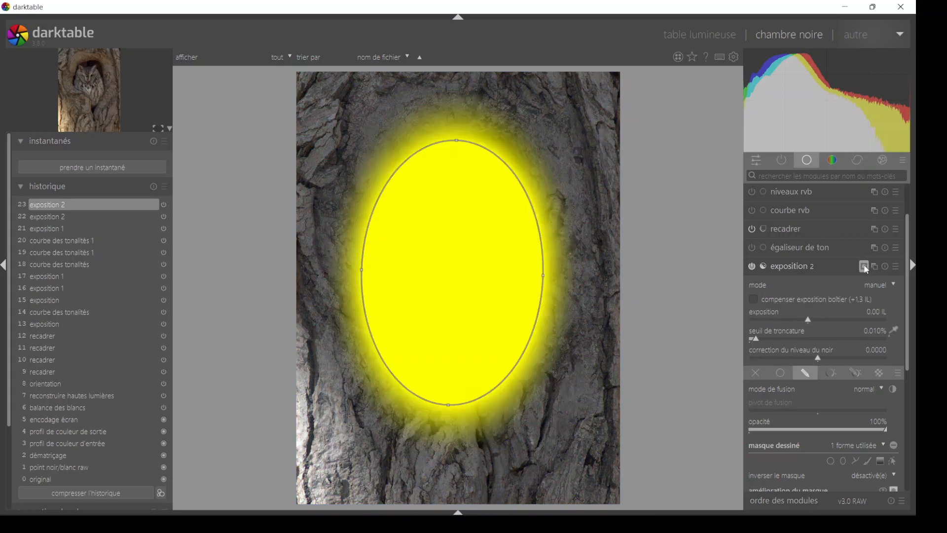
click(864, 266)
drag(910, 261, 913, 372)
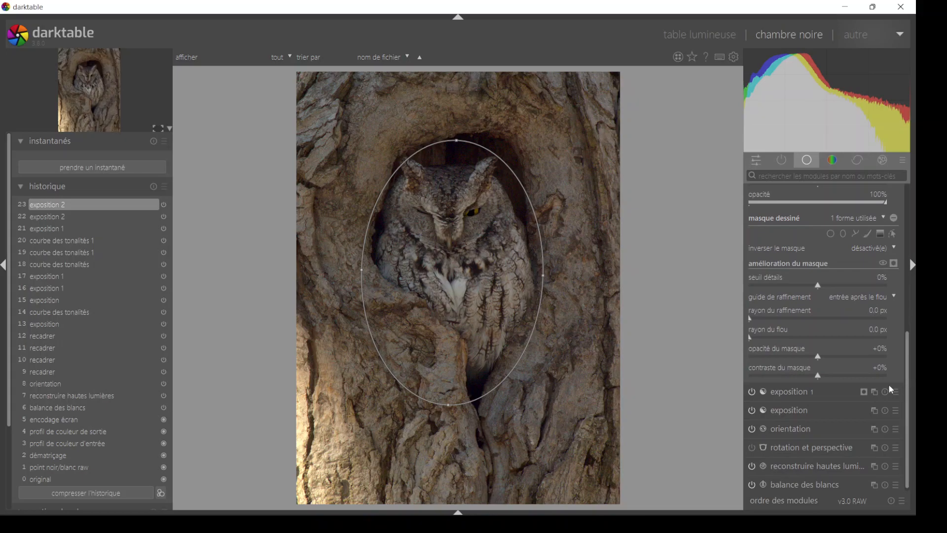
click(894, 264)
click(895, 265)
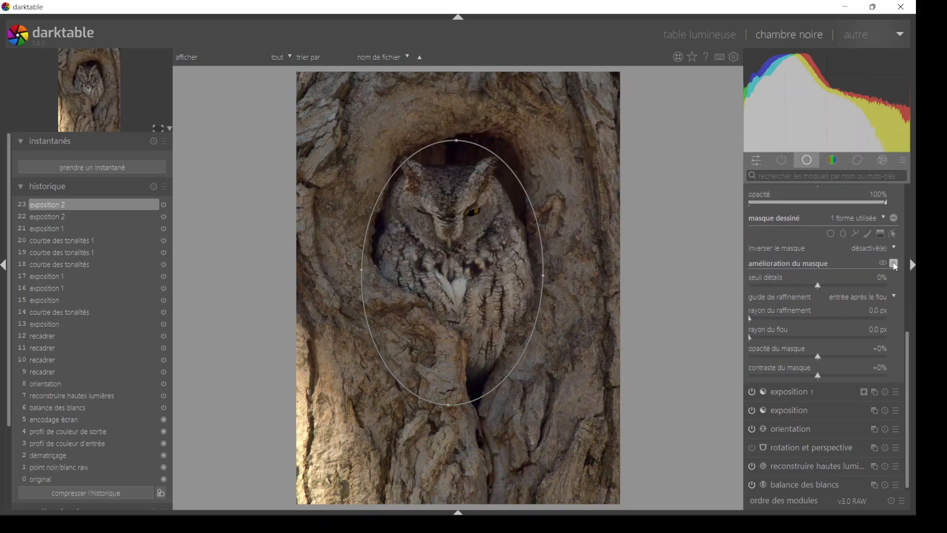
click(863, 392)
click(864, 392)
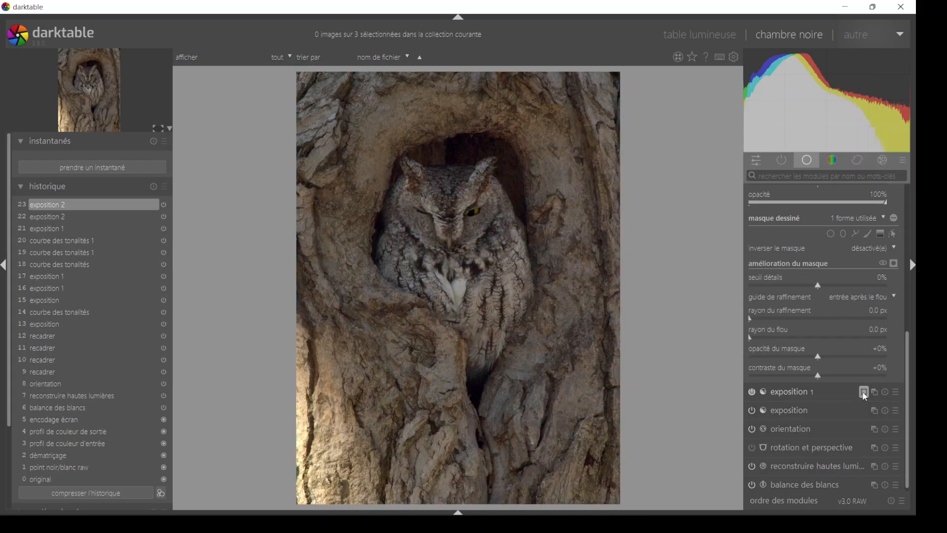
- Invert the polarity of the exposition 2 instance's drawn mask and check the result with the mask overlay
drag(906, 348, 910, 323)
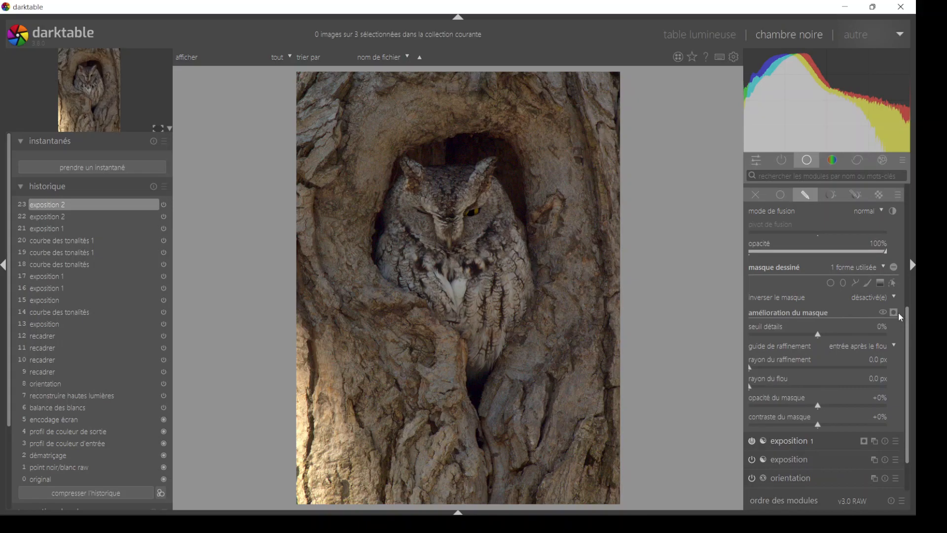
click(894, 312)
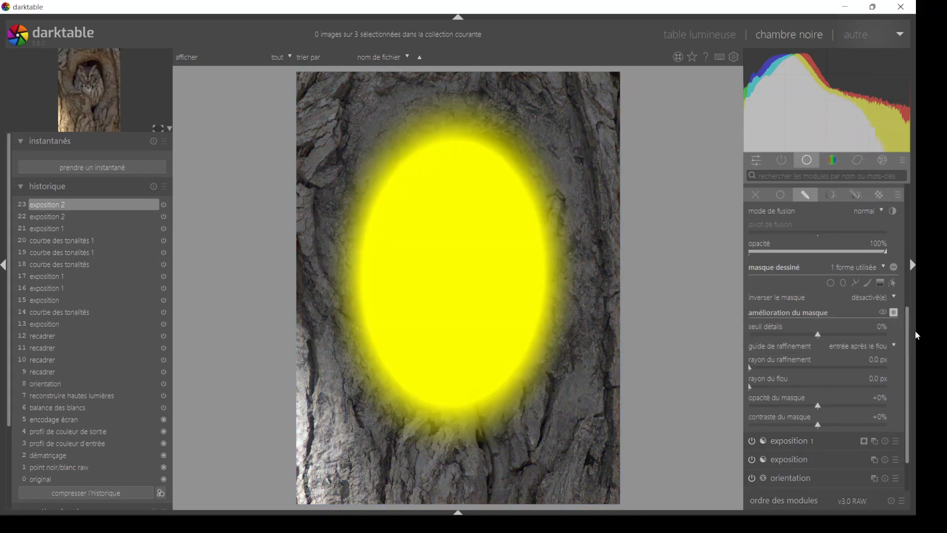
drag(906, 333, 907, 308)
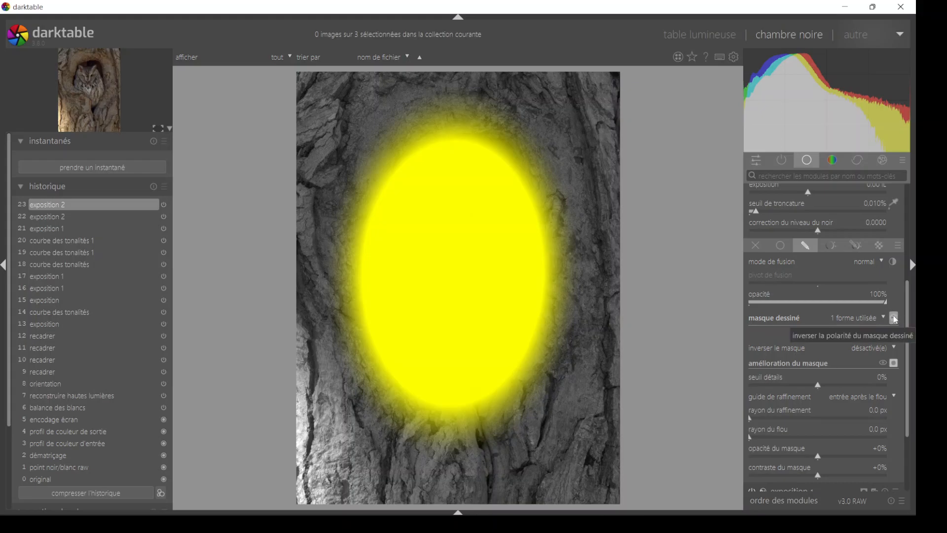
click(895, 319)
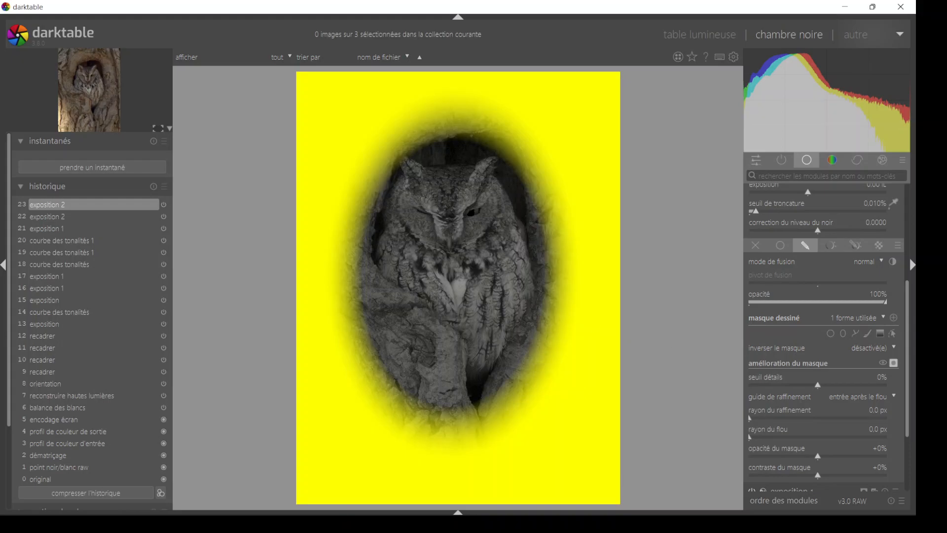
click(893, 364)
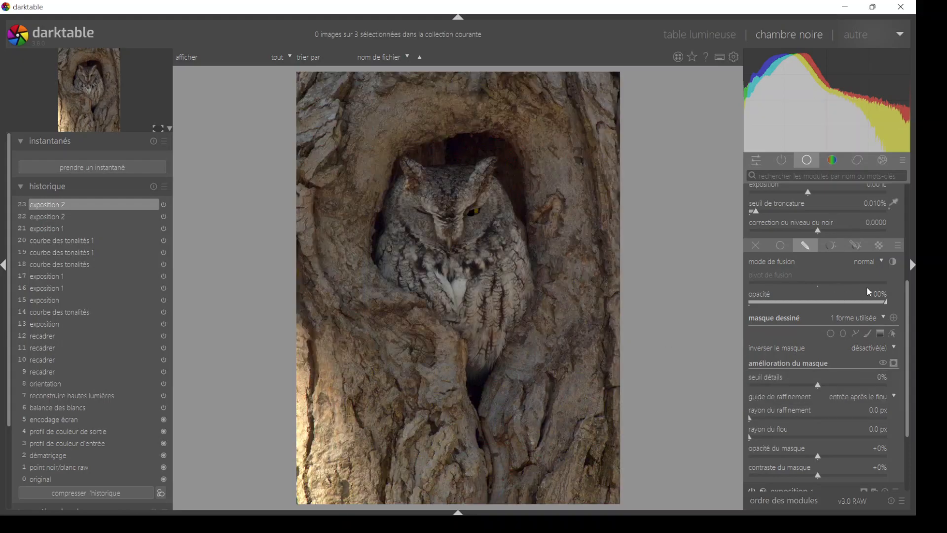
- Set the exposition 2 instance's exposure to -0.40 IL and its black level correction to 0.0139
scroll(908, 306, up, 3)
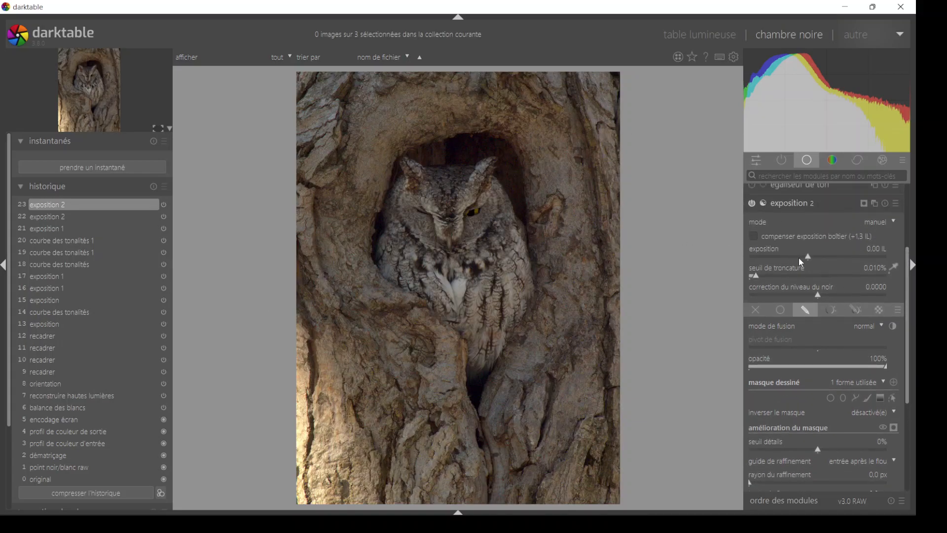
drag(810, 261, 803, 262)
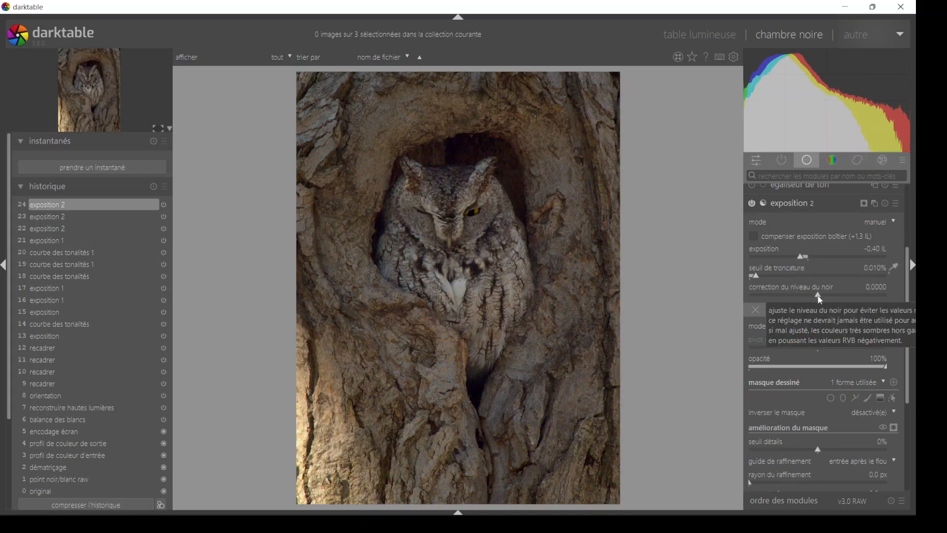
drag(818, 296, 826, 296)
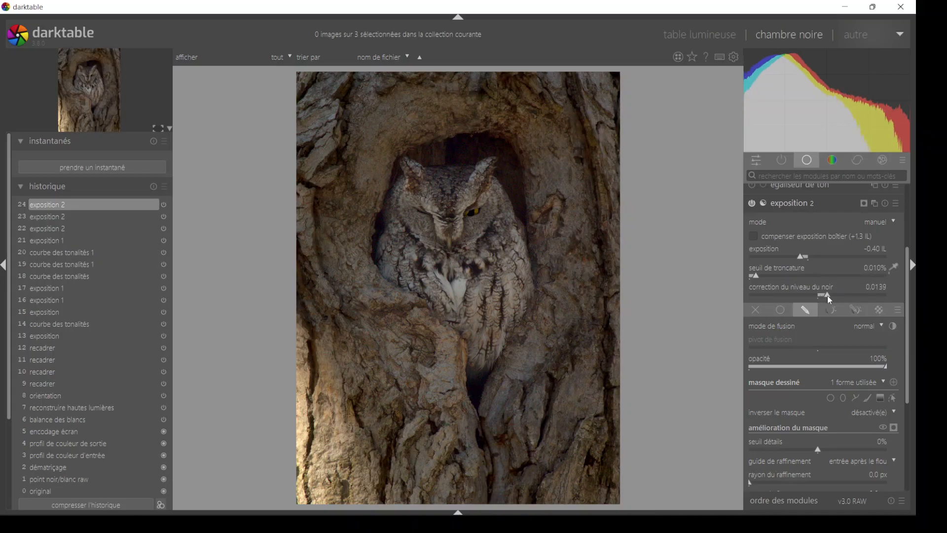
- Compare the picture with and without the exposition 2 instance, leave it enabled and collapse the module
click(750, 204)
click(750, 203)
click(751, 204)
click(751, 204)
click(752, 203)
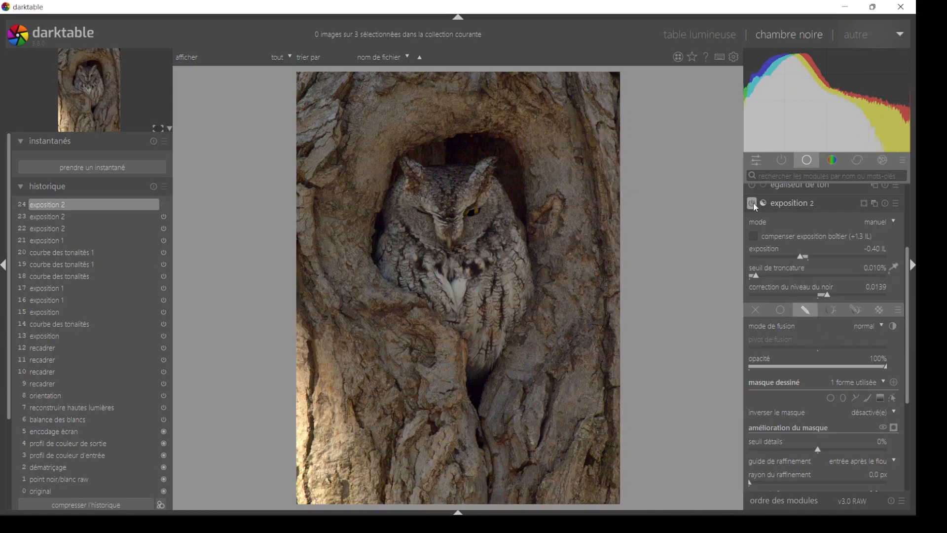
click(752, 203)
click(752, 203)
click(752, 203)
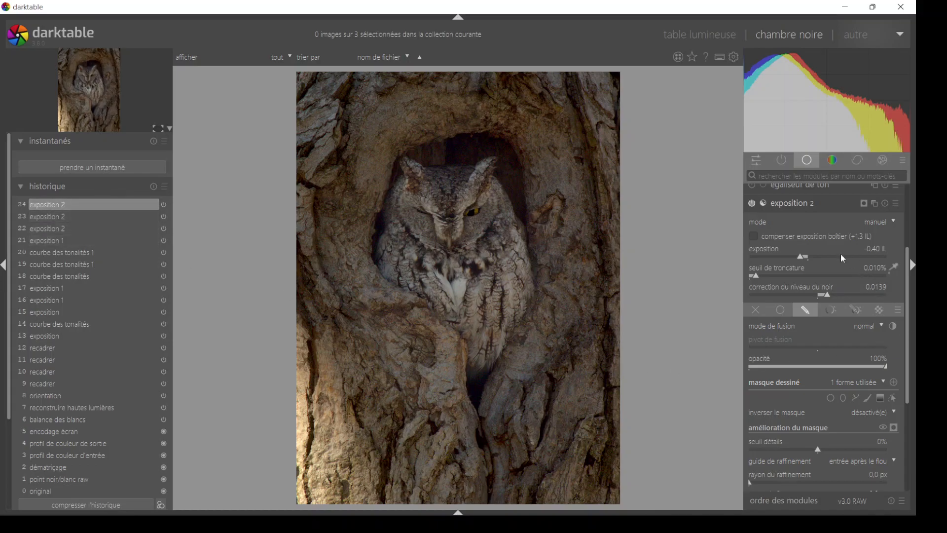
click(802, 205)
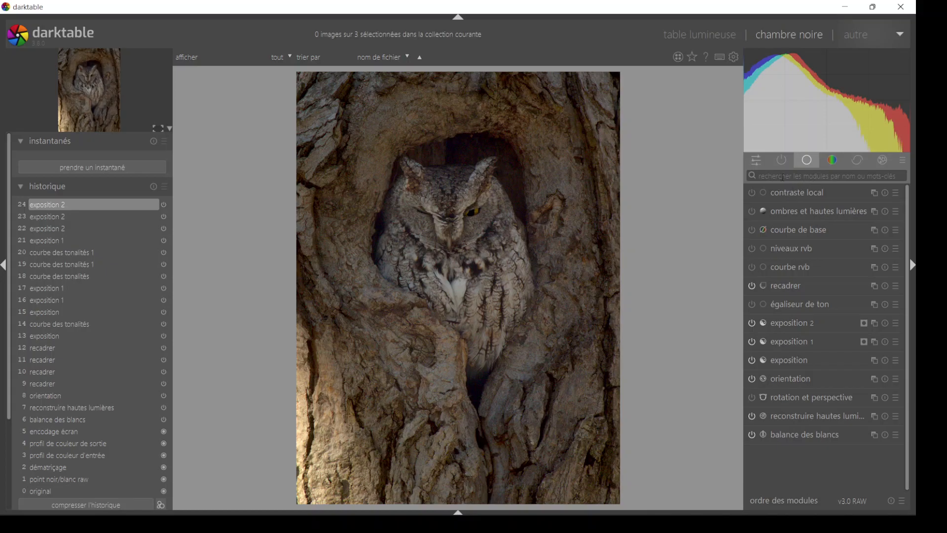
- Search the modules for "contrast", enable contraste local with its default settings and collapse it
click(809, 174)
text(co)
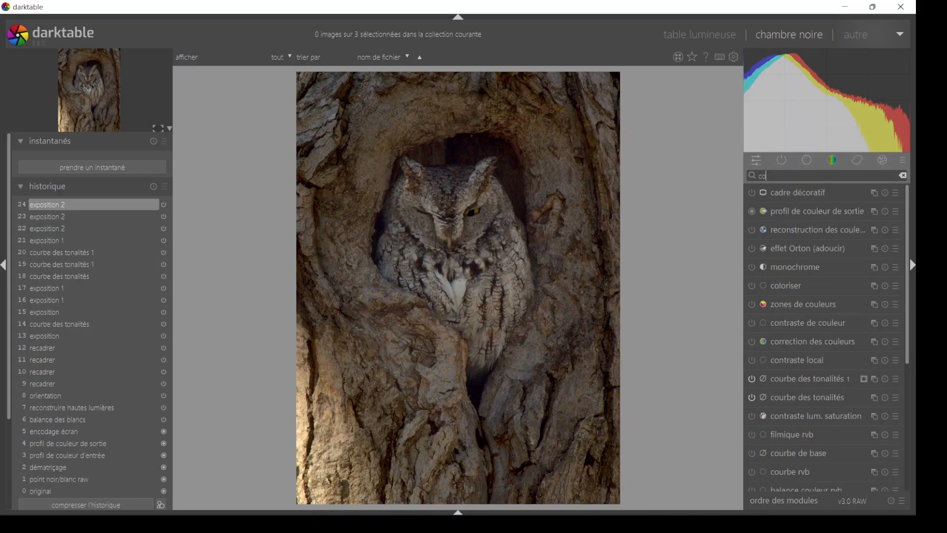
text(ntrast)
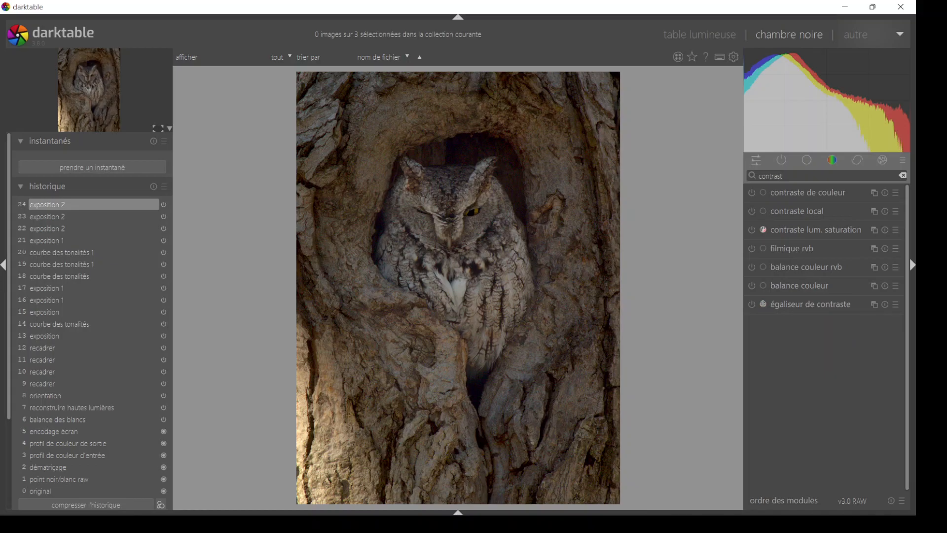
click(810, 209)
click(752, 211)
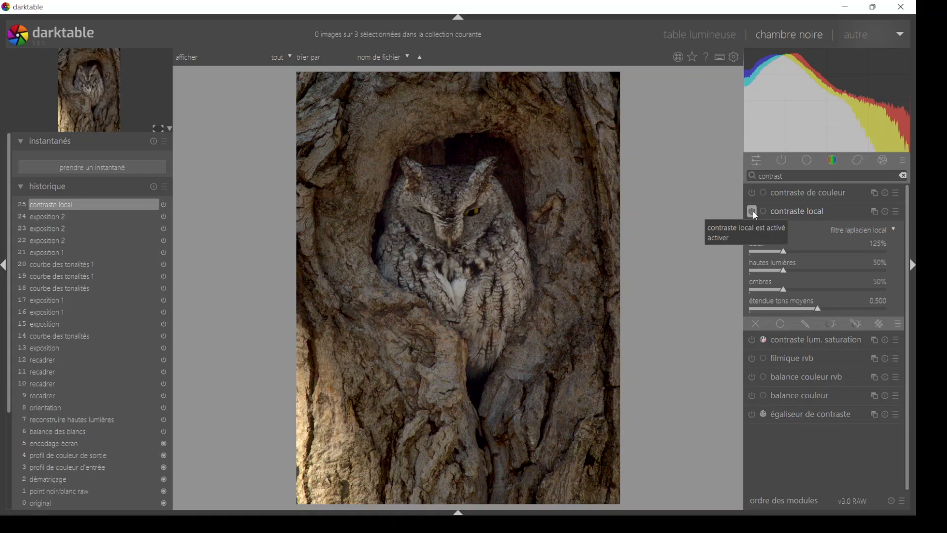
click(752, 211)
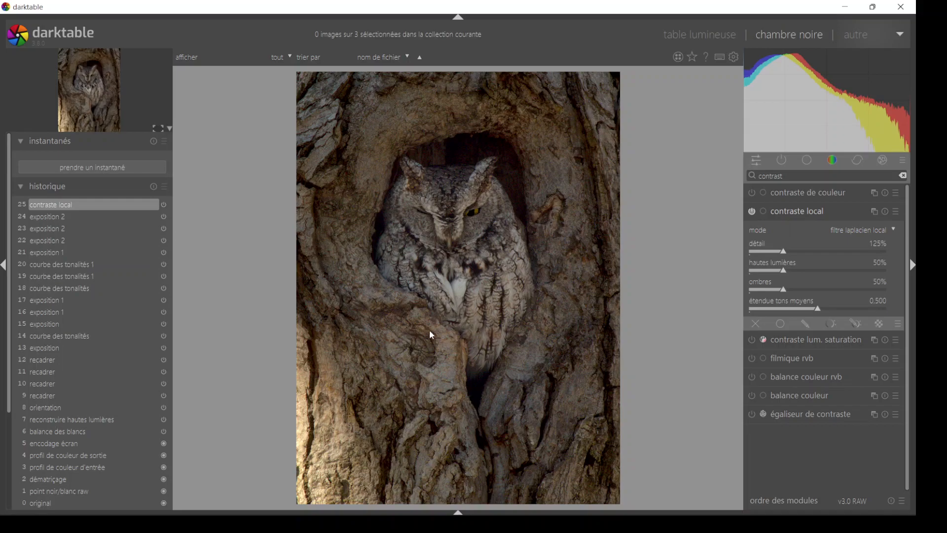
click(822, 211)
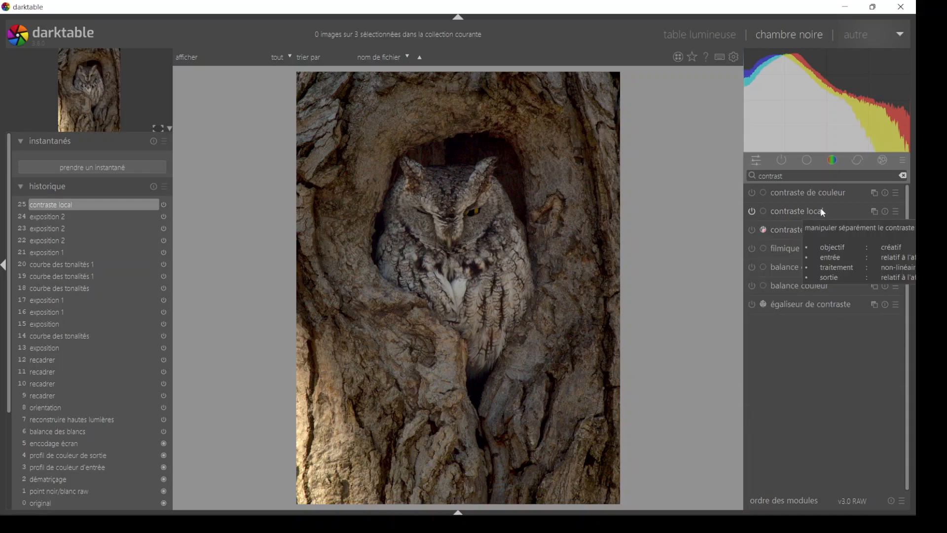
- Collapse the history, expand the export settings and select the TOUT NOUVEAU bihoreau folder as the output destination
click(22, 187)
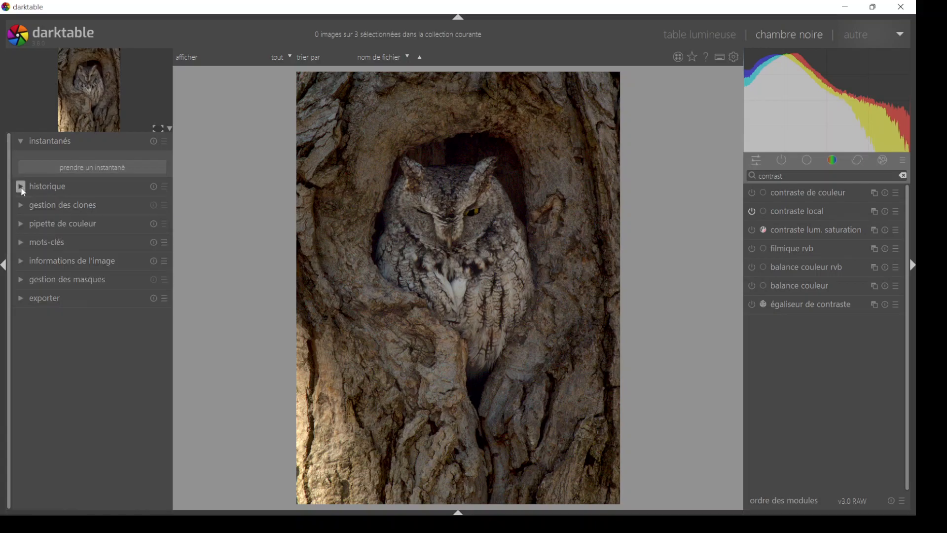
click(21, 299)
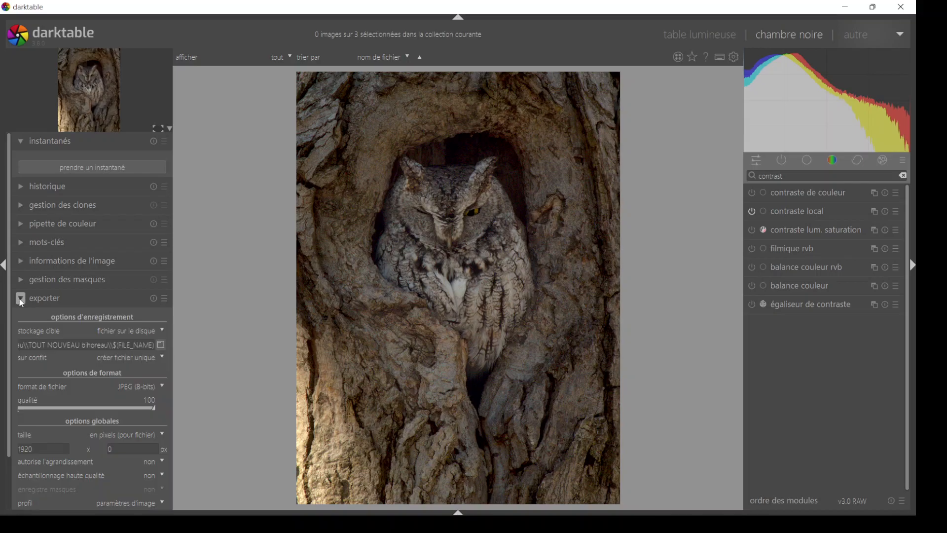
click(161, 345)
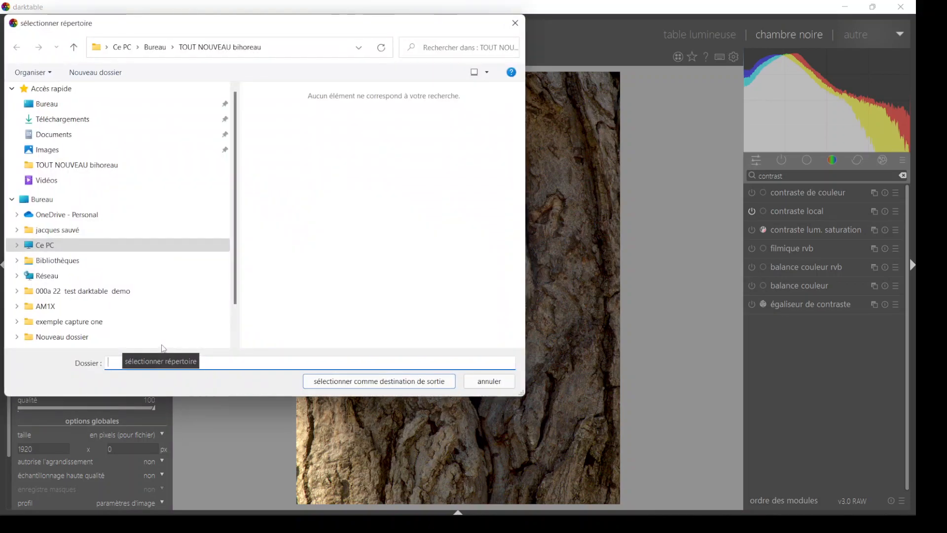
drag(240, 30, 267, 24)
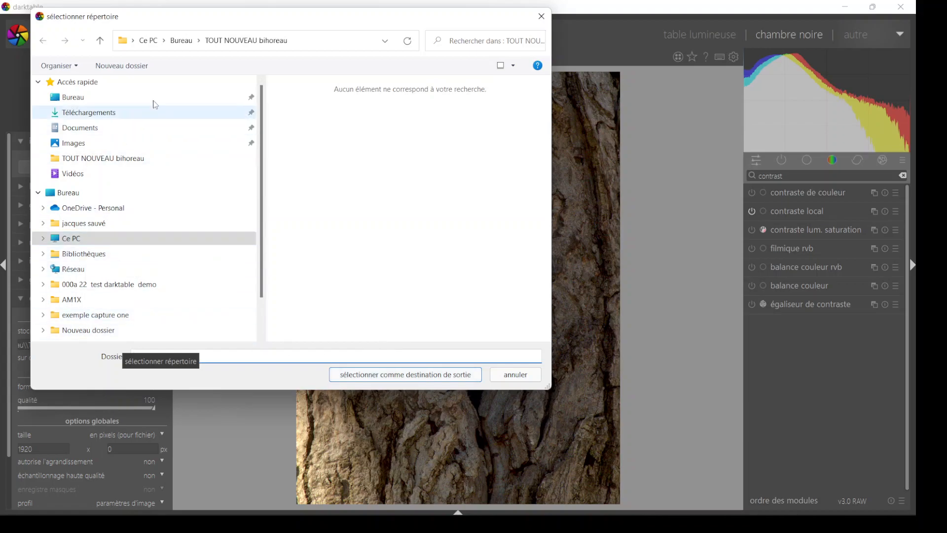
click(223, 43)
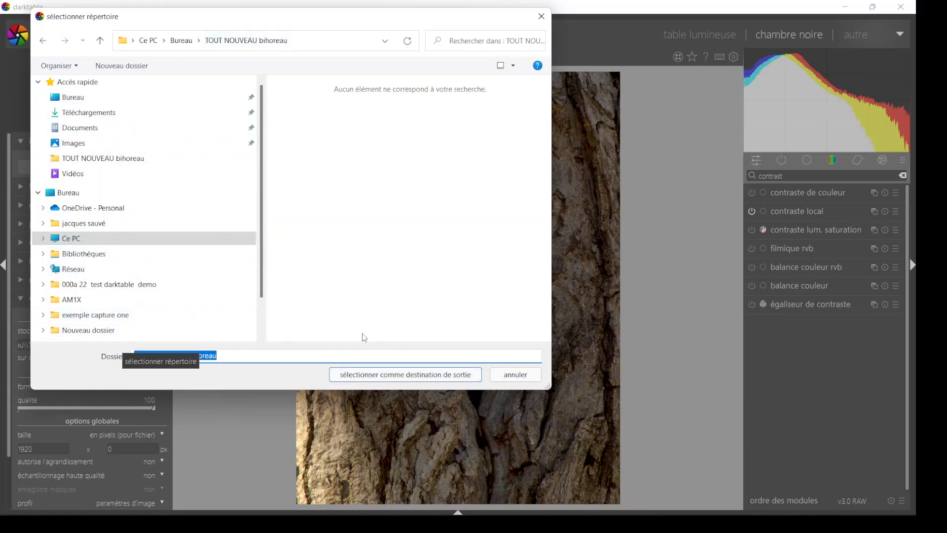
click(398, 374)
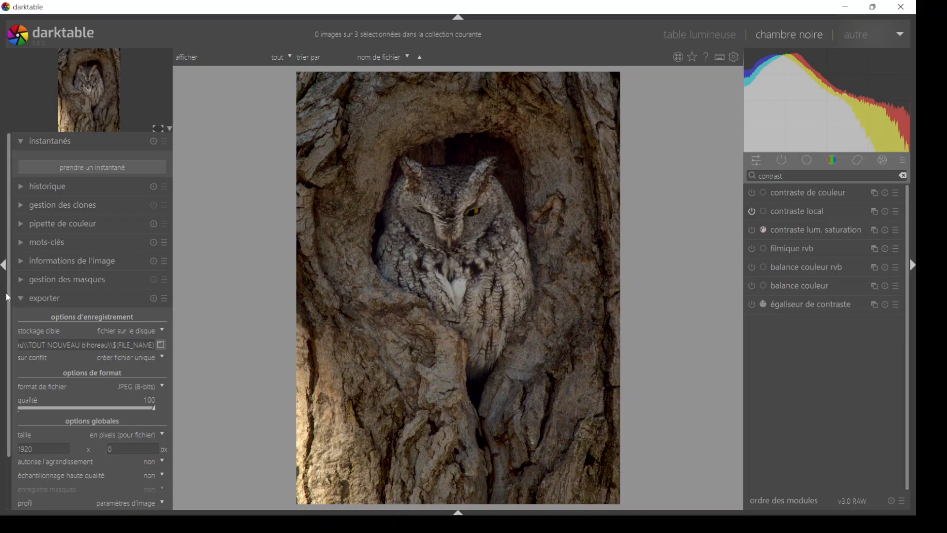
- Export the picture as JPEG (8-bits), creating a unique file in case of conflict
drag(9, 294, 10, 354)
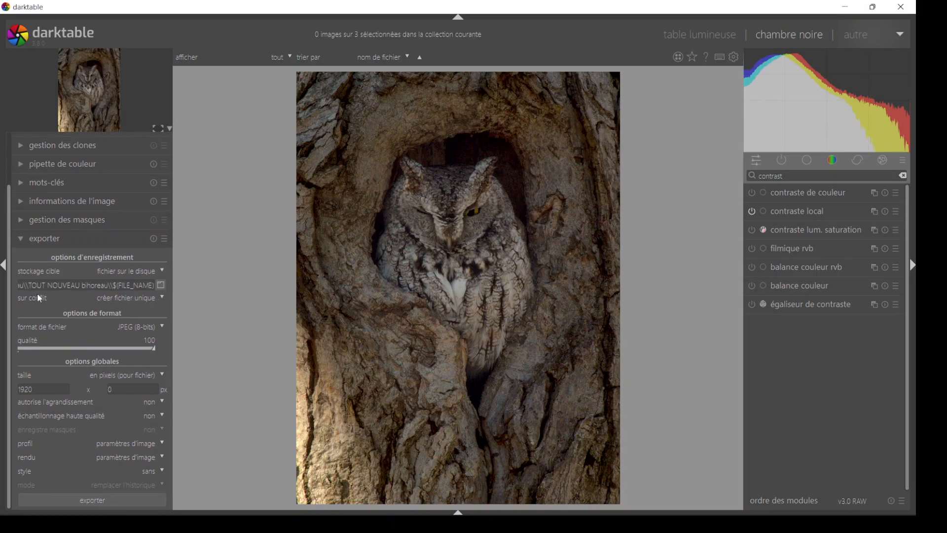
click(159, 328)
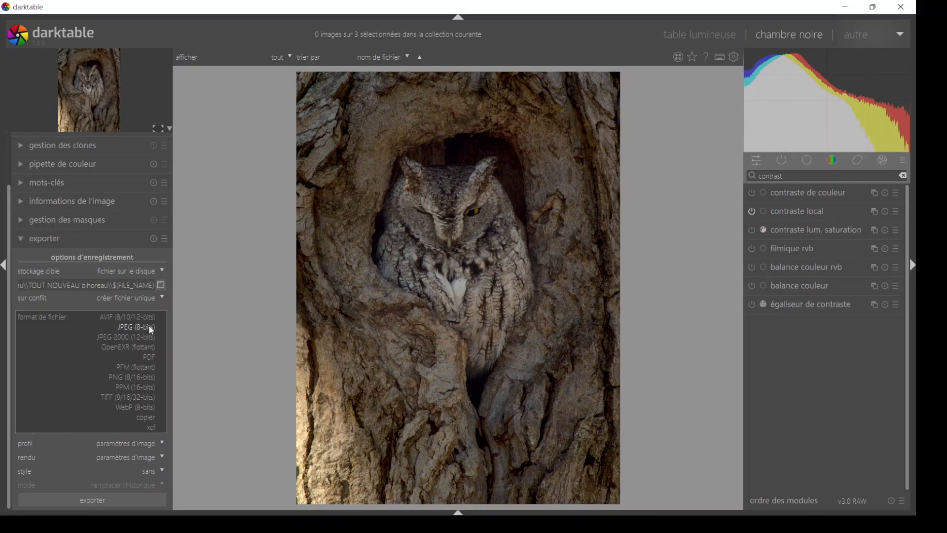
click(151, 329)
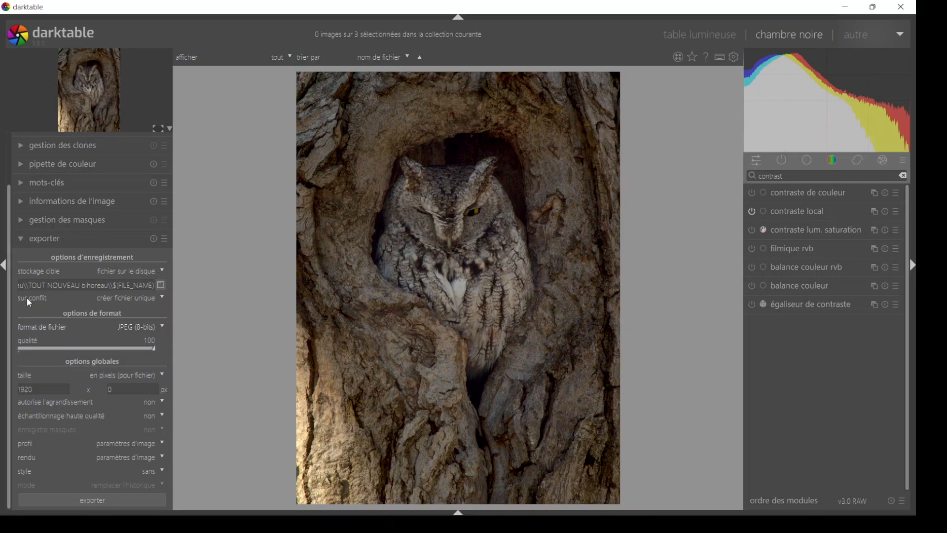
click(163, 299)
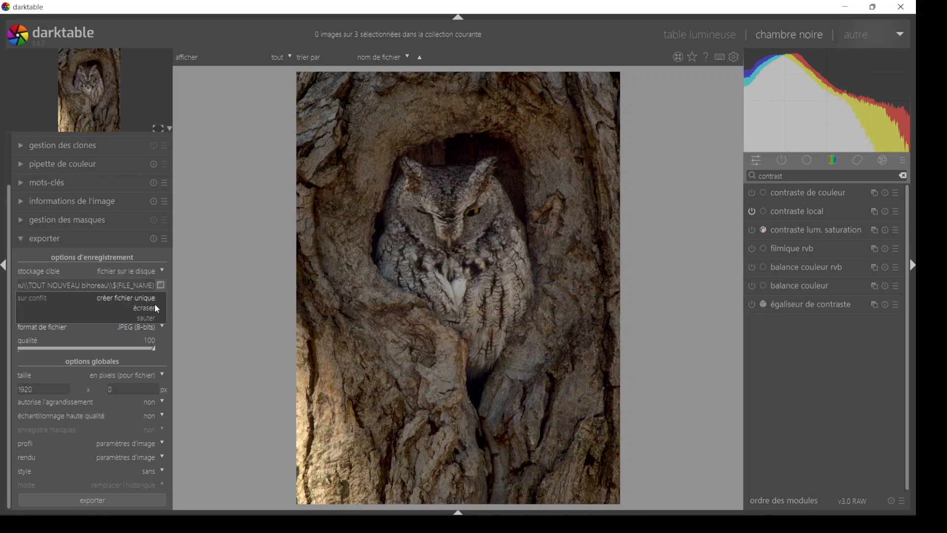
click(152, 300)
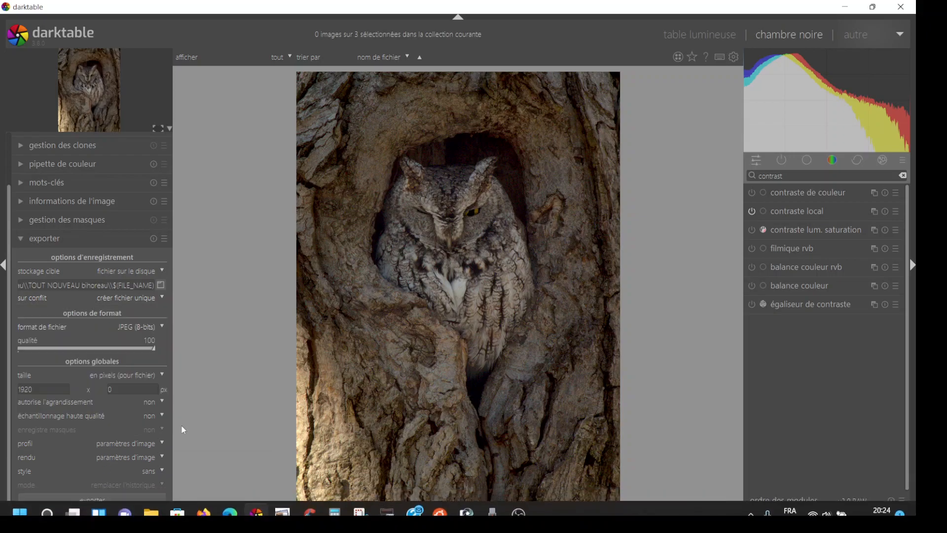
click(104, 499)
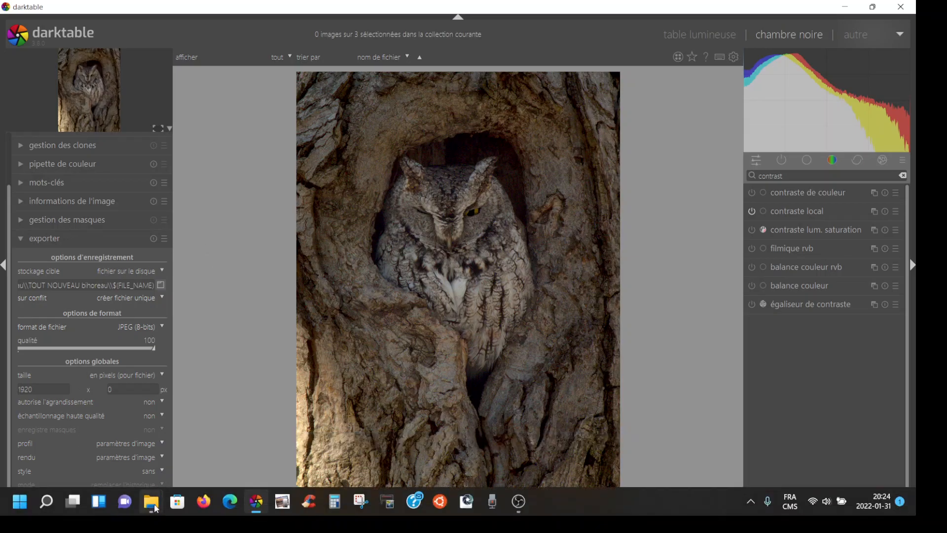
- Switch to File Explorer, refresh the TOUT NOUVEAU bihoreau folder and open the image DSB_0279 - Copie - Copie_01 for viewing
mouse_move(151, 504)
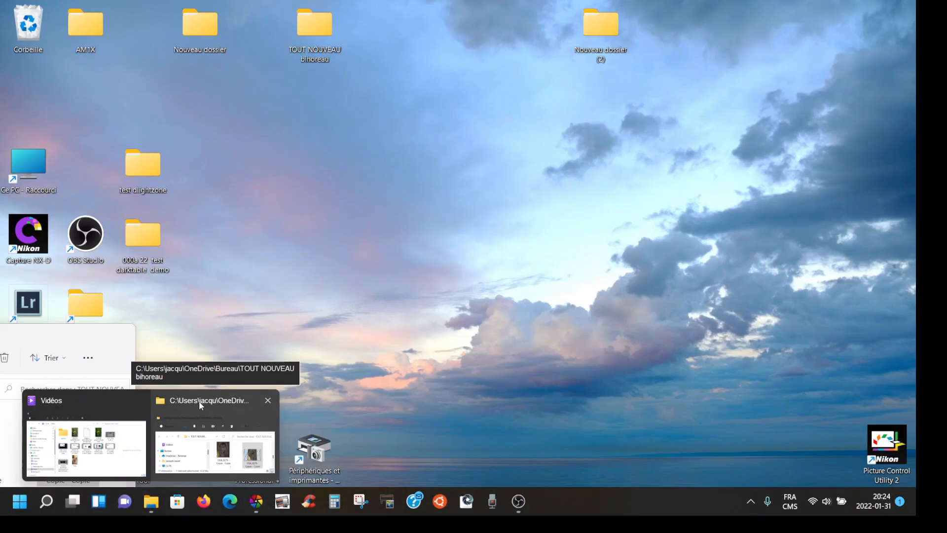
click(199, 401)
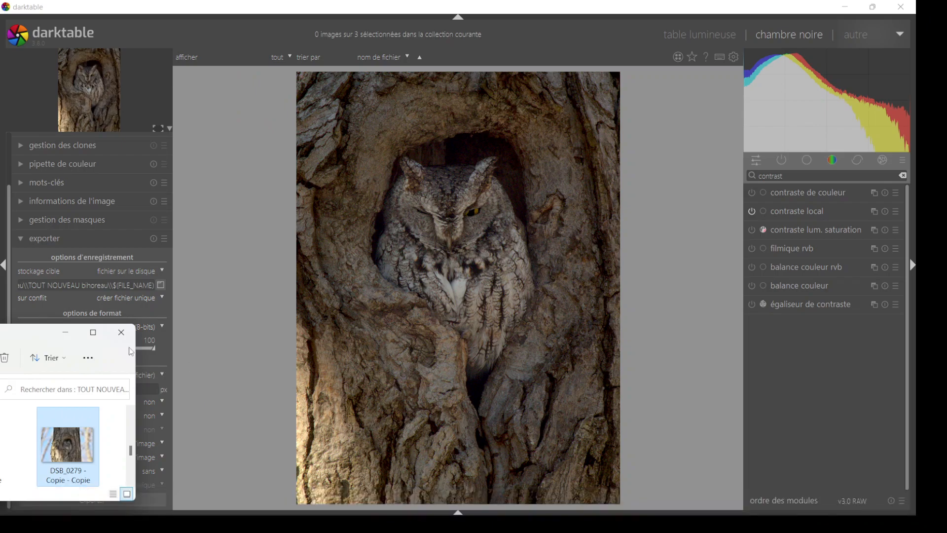
click(93, 332)
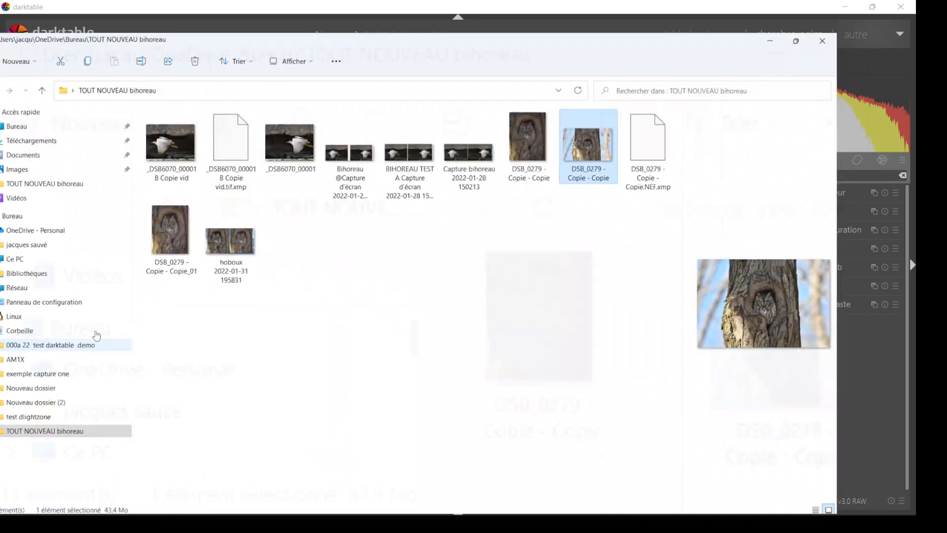
right_click(426, 234)
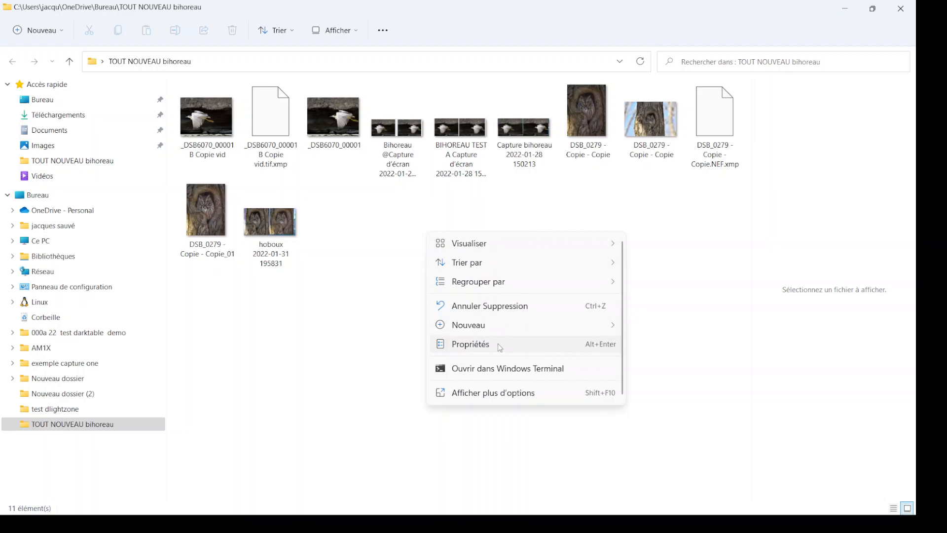
click(511, 392)
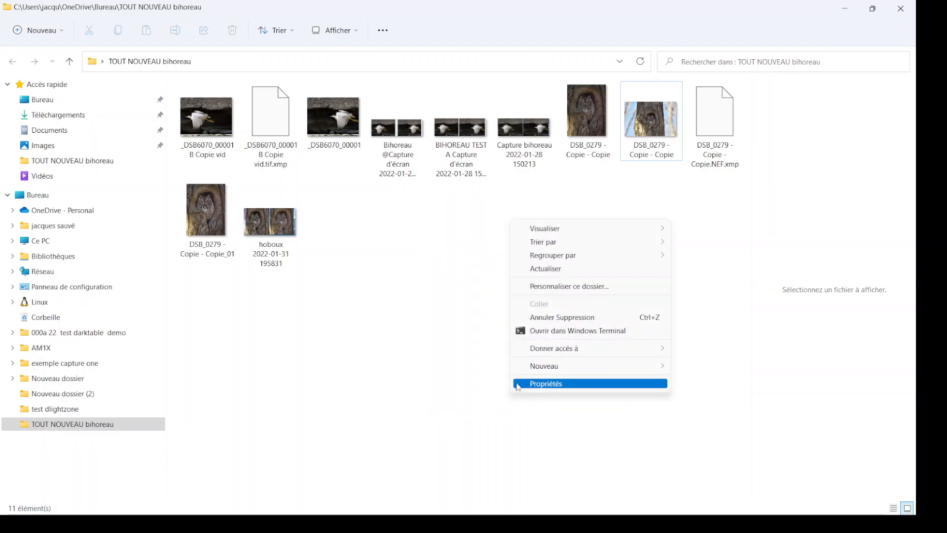
click(573, 269)
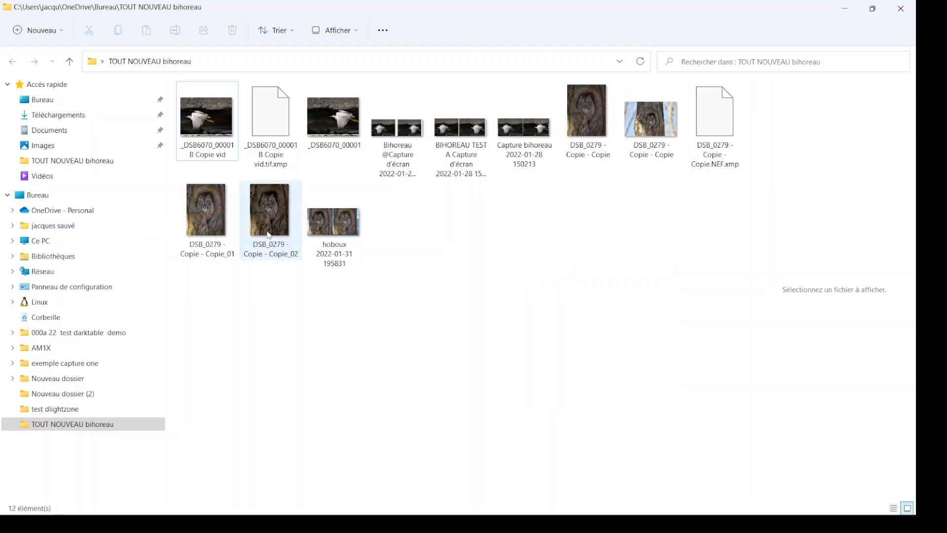
double_click(210, 213)
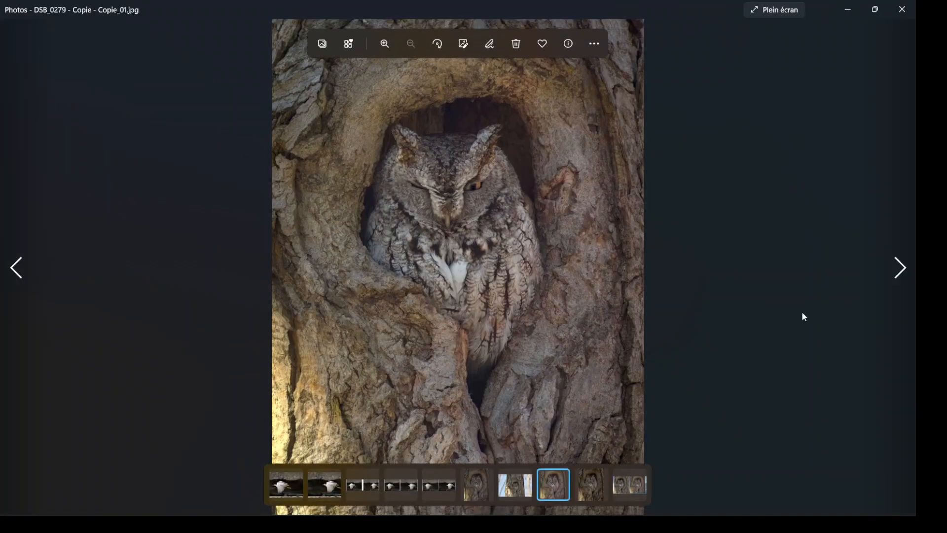
- Compare the exported images DSB_0279 - Copie - Copie_01 and DSB_0279 - Copie - Copie_02 by alternating between them
click(903, 275)
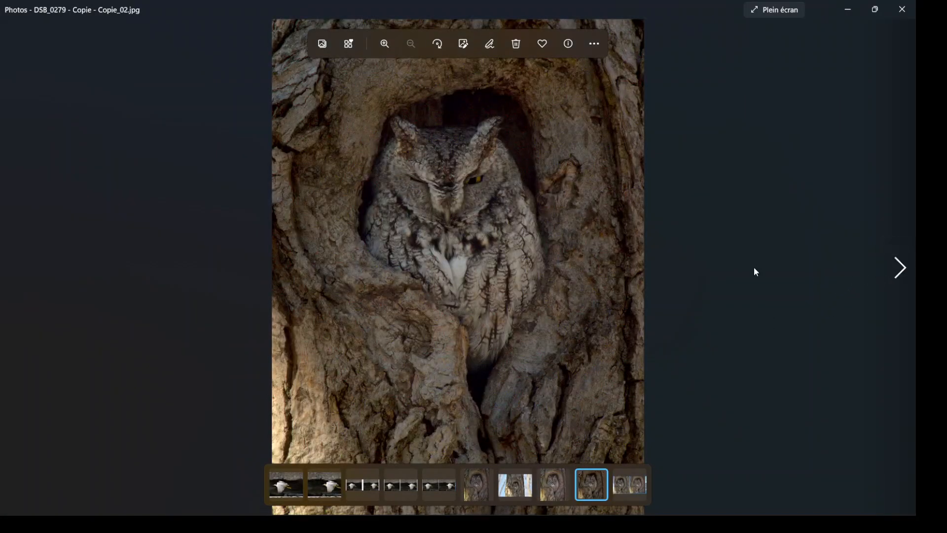
click(23, 269)
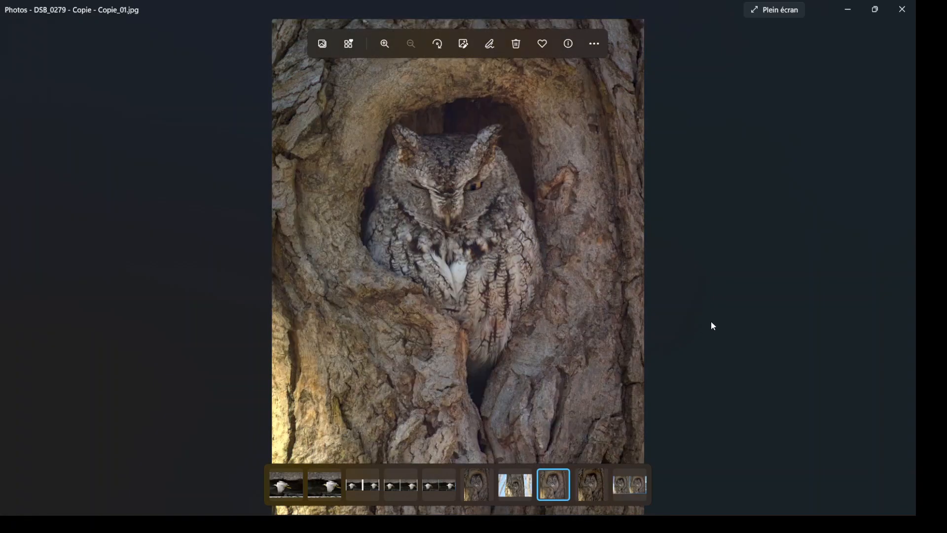
click(901, 274)
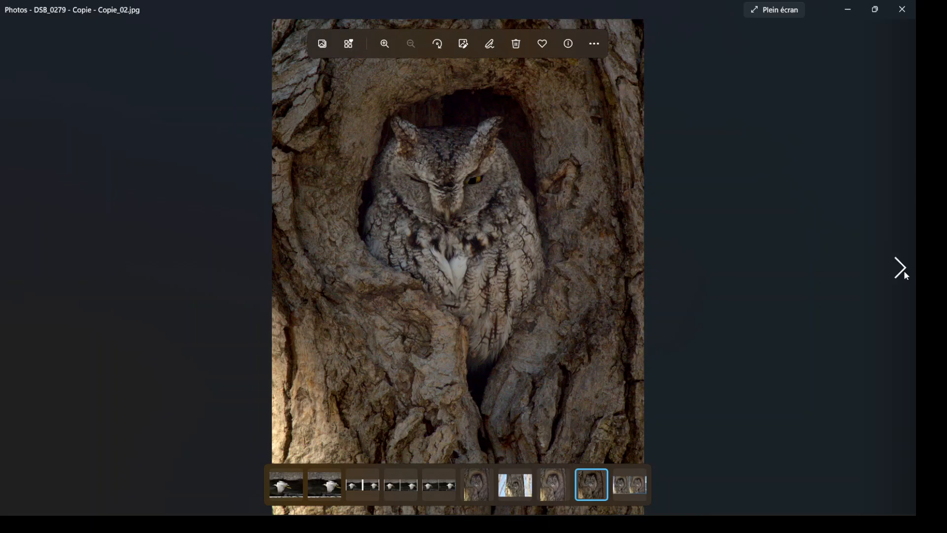
click(22, 266)
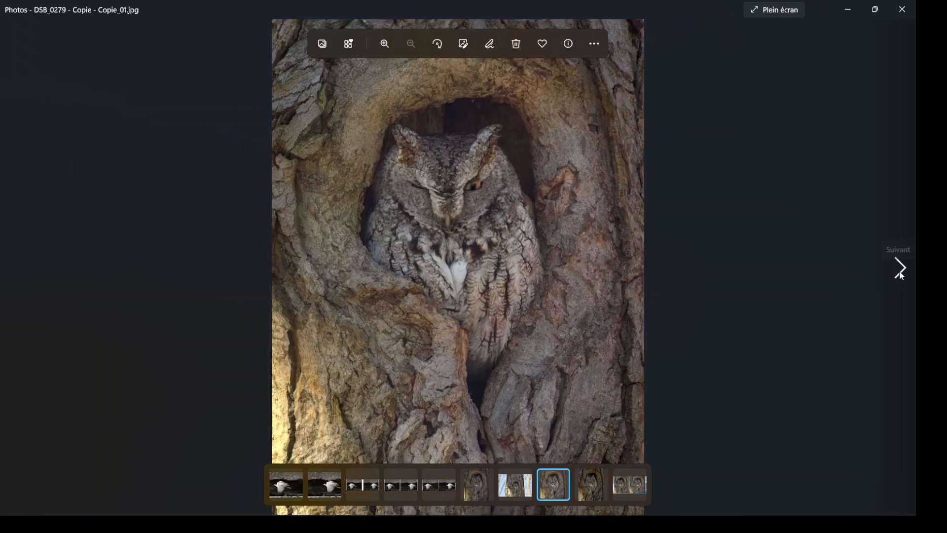
click(901, 269)
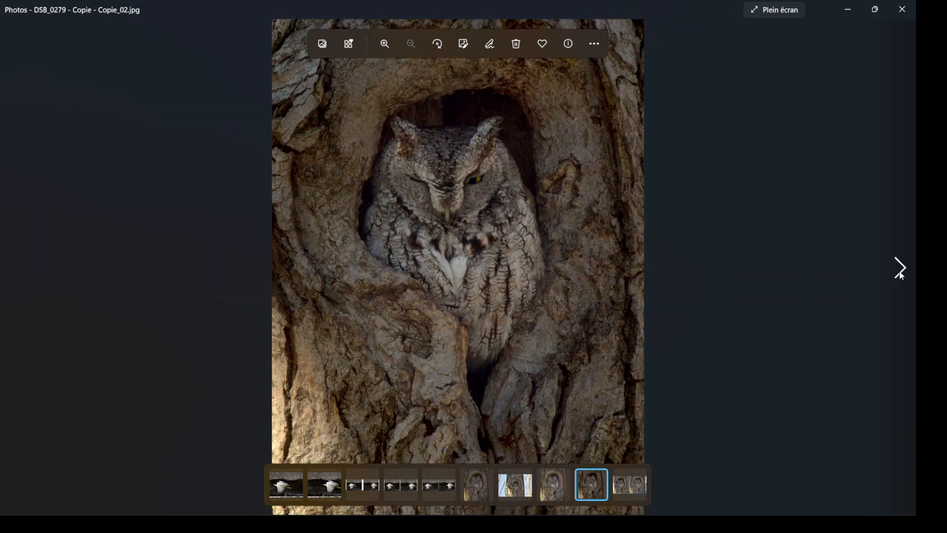
- Close the photo viewer, the folder window and darktable to return to the desktop
click(903, 12)
click(903, 11)
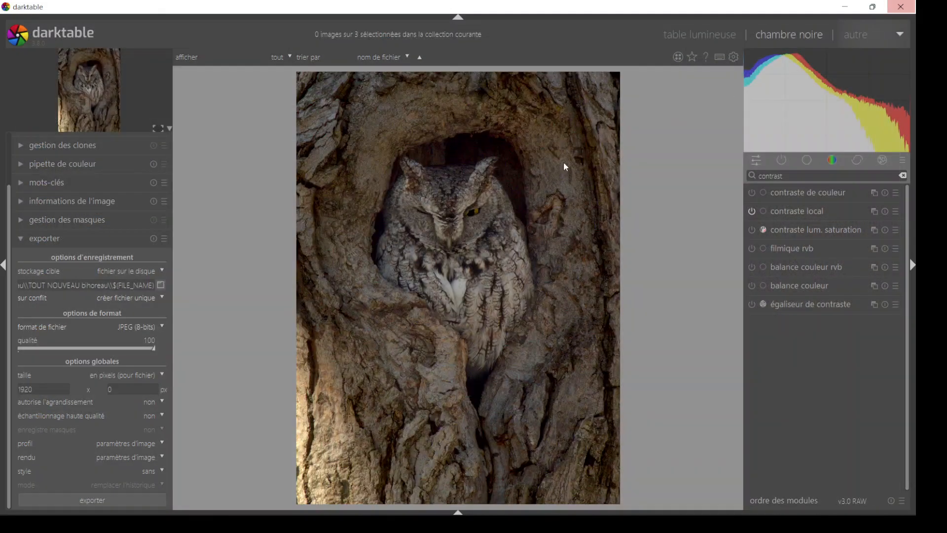
click(901, 9)
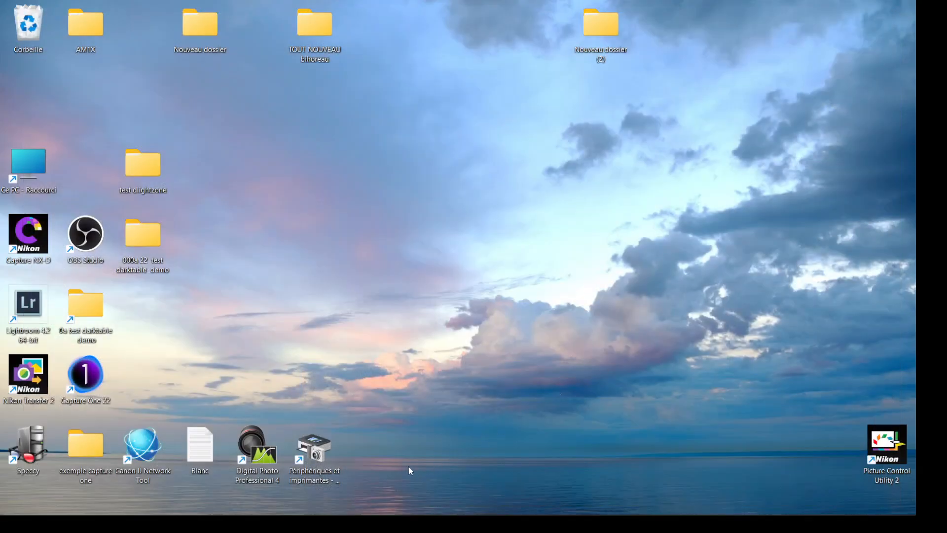
mouse_move(728, 514)
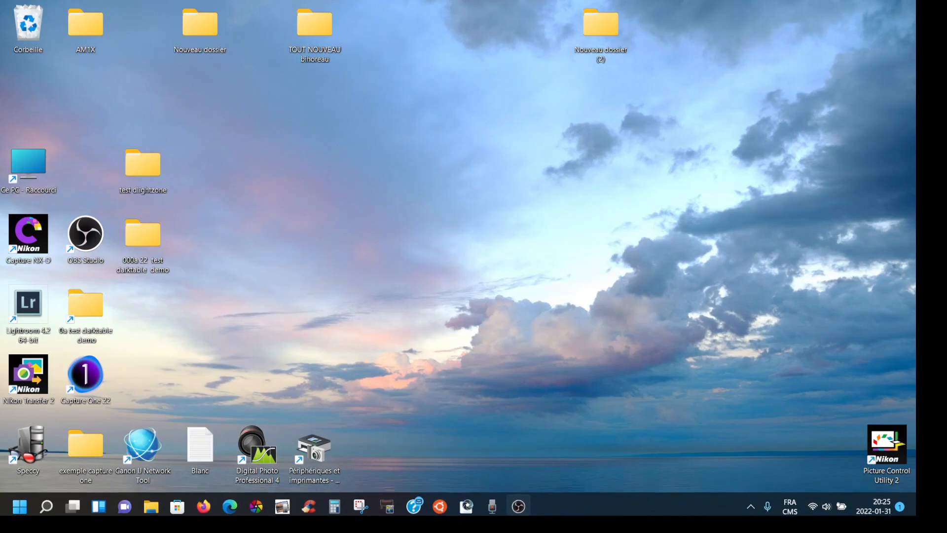